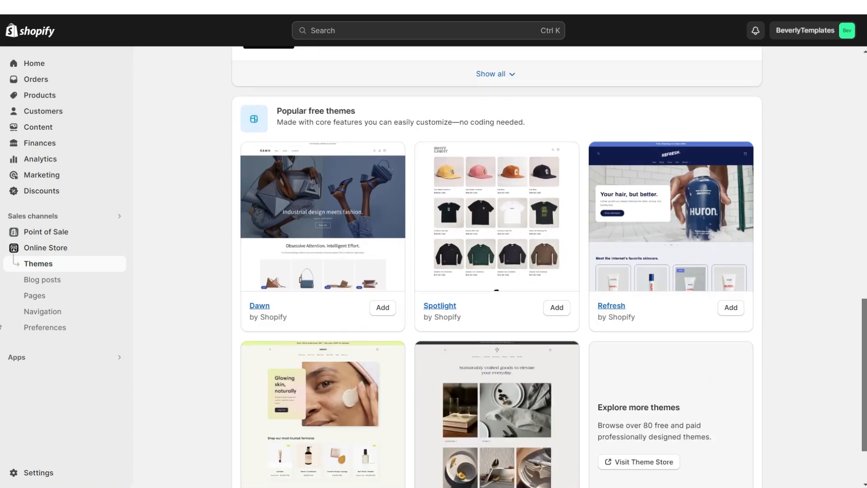
# Add the free Dawn theme to the theme library and open it for customization.
pyautogui.scroll(-1, 1, 338)
pyautogui.scroll(-1, 406, 229)
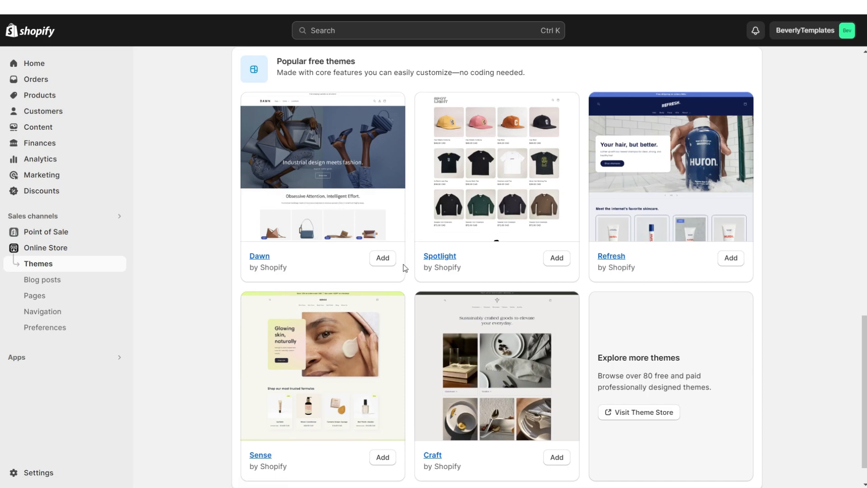
pyautogui.click(384, 259)
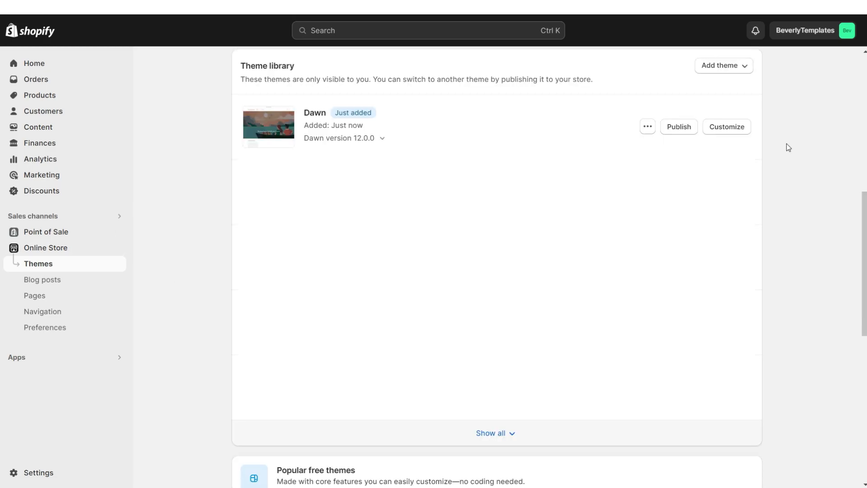
pyautogui.click(742, 136)
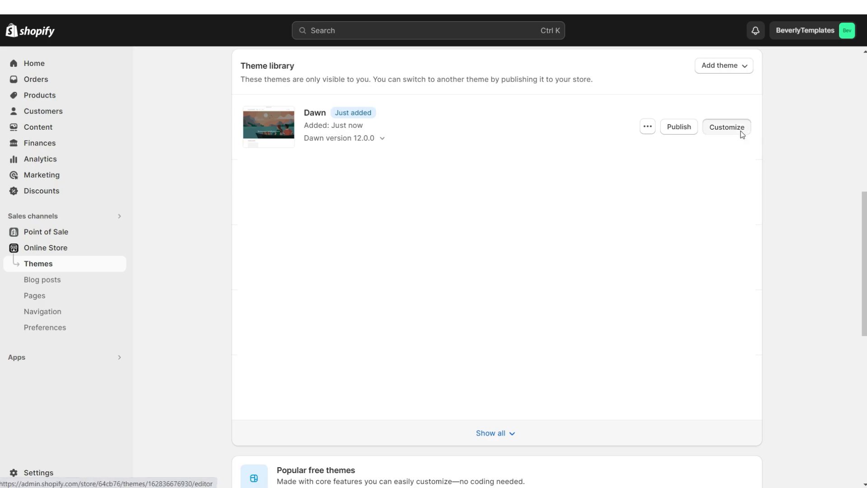
# Preview the Dawn home page at full width and in the mobile view.
pyautogui.click(731, 34)
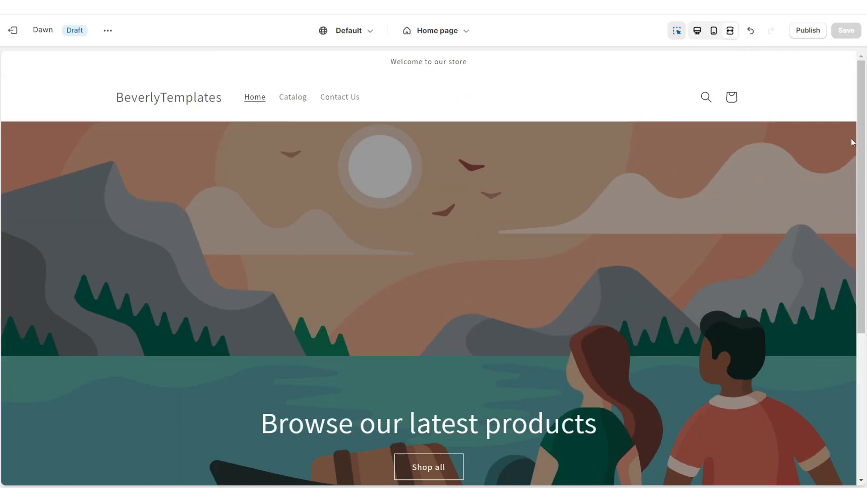
pyautogui.scroll(-5, 853, 142)
pyautogui.scroll(5, 853, 141)
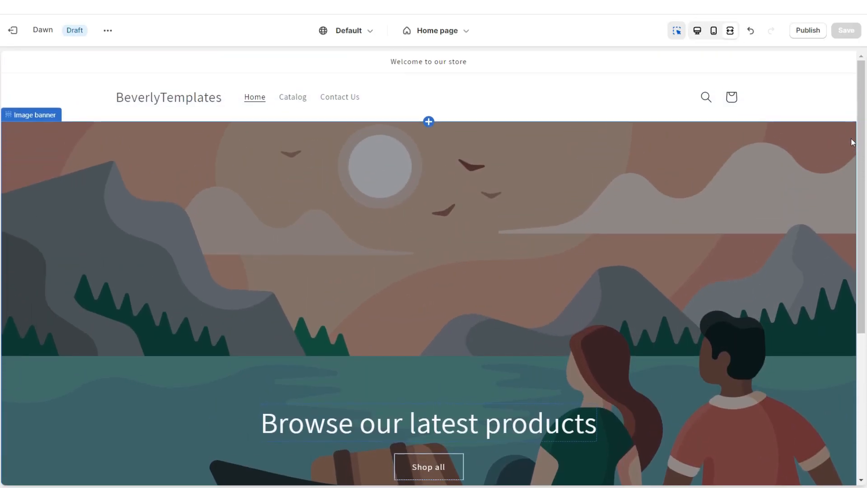
pyautogui.click(714, 32)
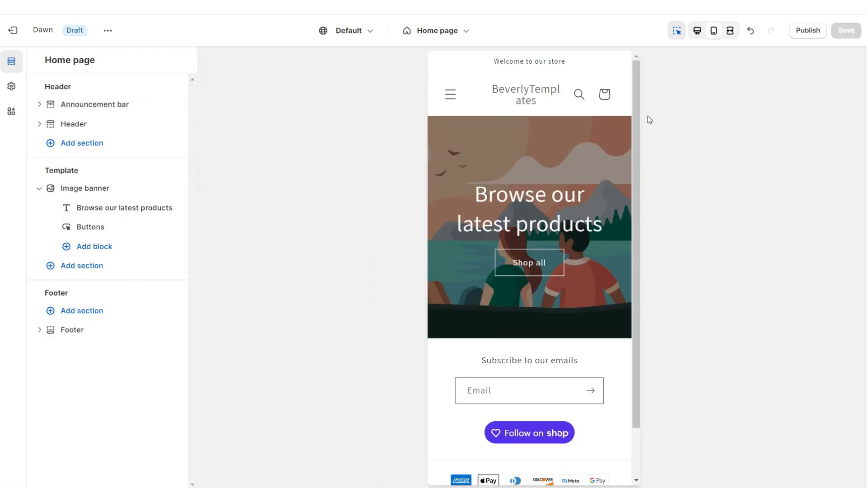
pyautogui.scroll(-3, 634, 120)
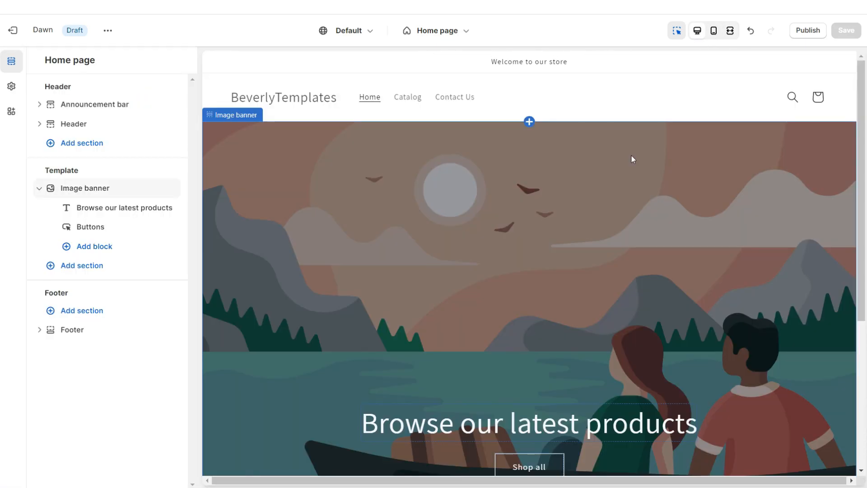
# Set the header section's desktop logo position to Top center.
pyautogui.click(636, 105)
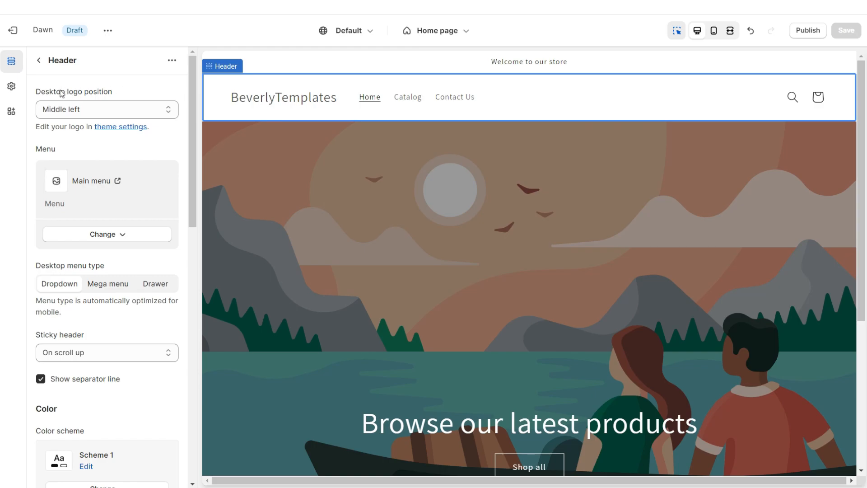
pyautogui.click(82, 110)
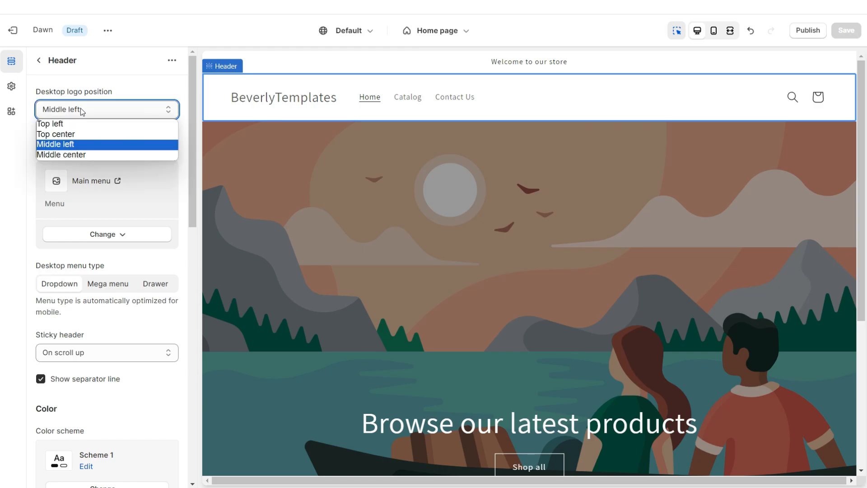
pyautogui.click(75, 134)
# Show the announcement bar's social icons on desktop and fill in the theme's social media links, using "Link Here" for Facebook.
pyautogui.click(348, 67)
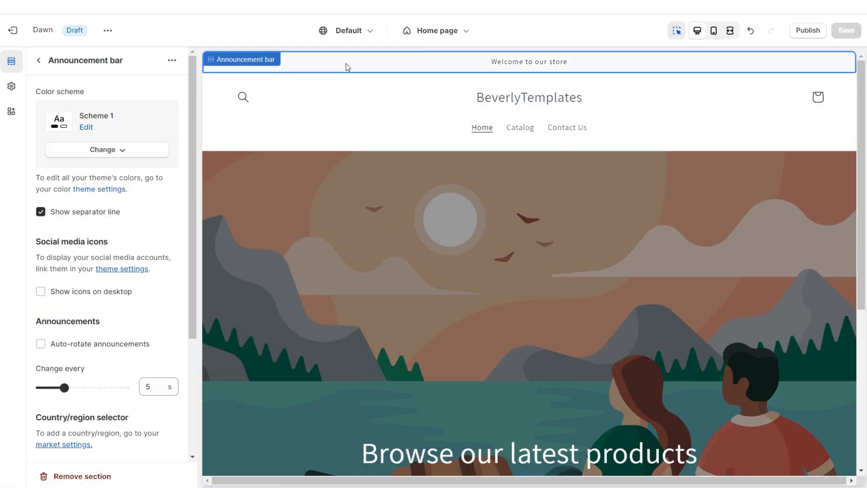
pyautogui.click(42, 295)
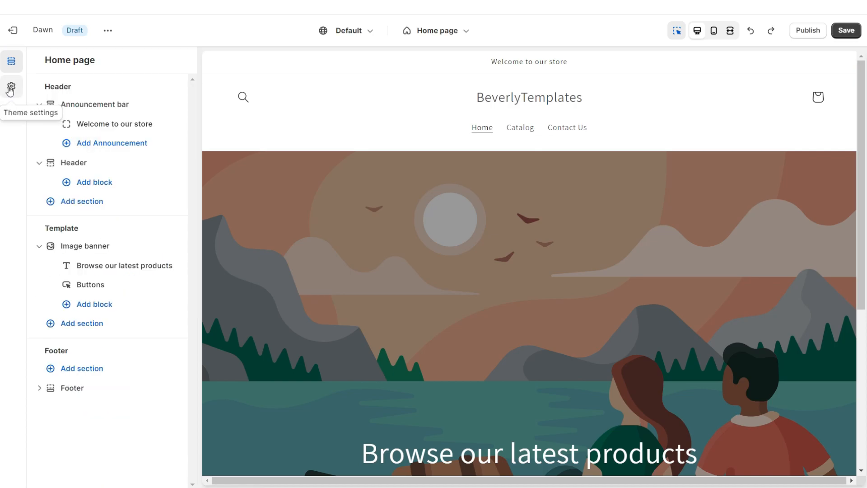
pyautogui.click(10, 90)
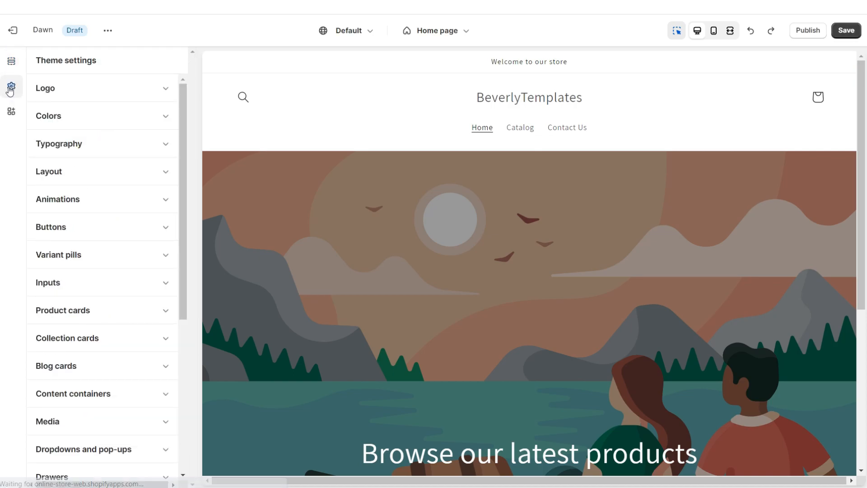
pyautogui.scroll(-5, 101, 258)
pyautogui.click(102, 308)
pyautogui.scroll(-2, 102, 308)
pyautogui.click(95, 247)
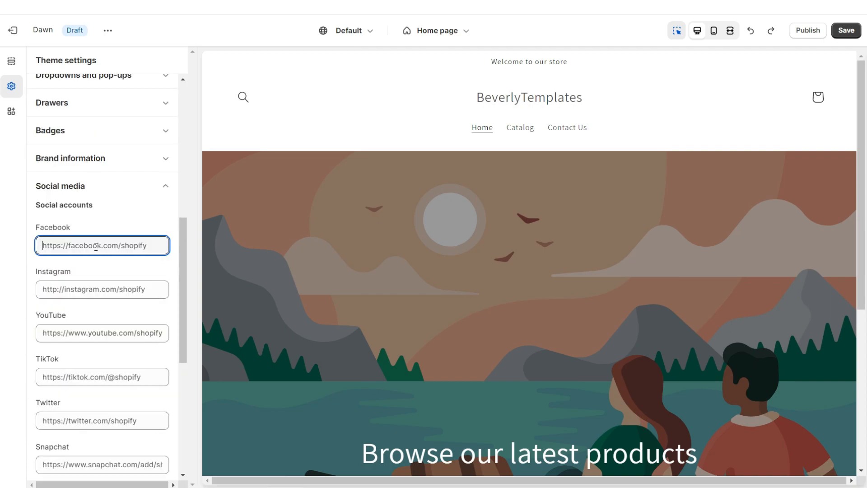
pyautogui.click(99, 290)
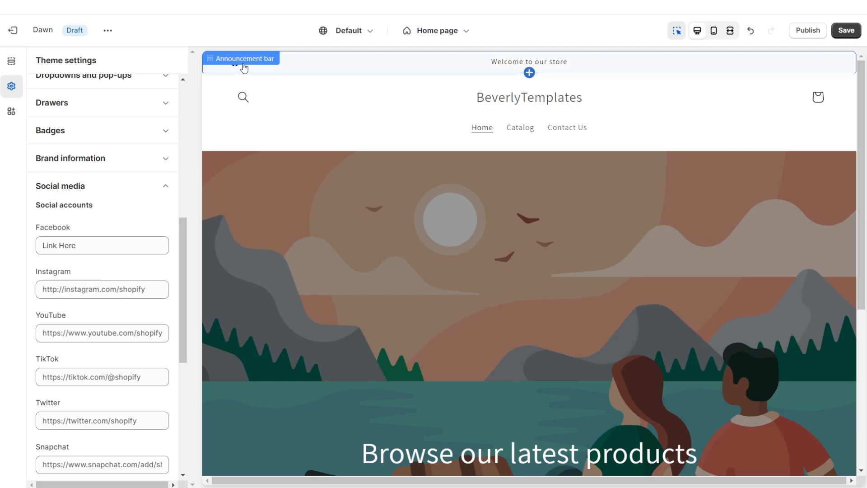
pyautogui.scroll(-5, 678, 271)
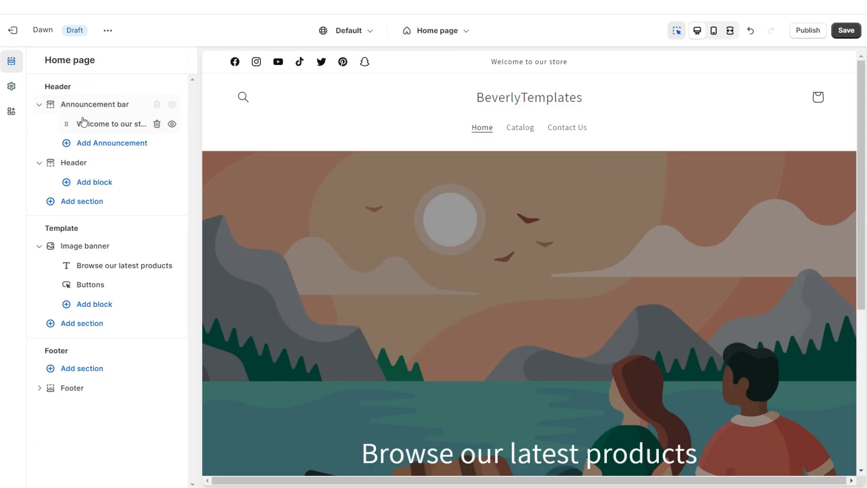
# Clear the "Welcome to our store" text from the announcement bar's announcement.
pyautogui.click(64, 120)
pyautogui.tripleClick(89, 108)
pyautogui.press('BackSpace')
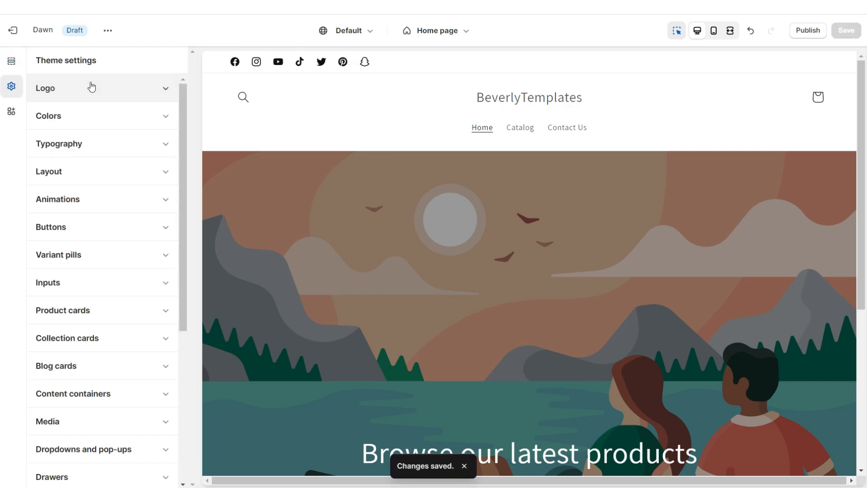
# Set the theme logo to the with_photosWeb_Banner_Templates PNG from the store library and its desktop width to 300 px.
pyautogui.click(91, 87)
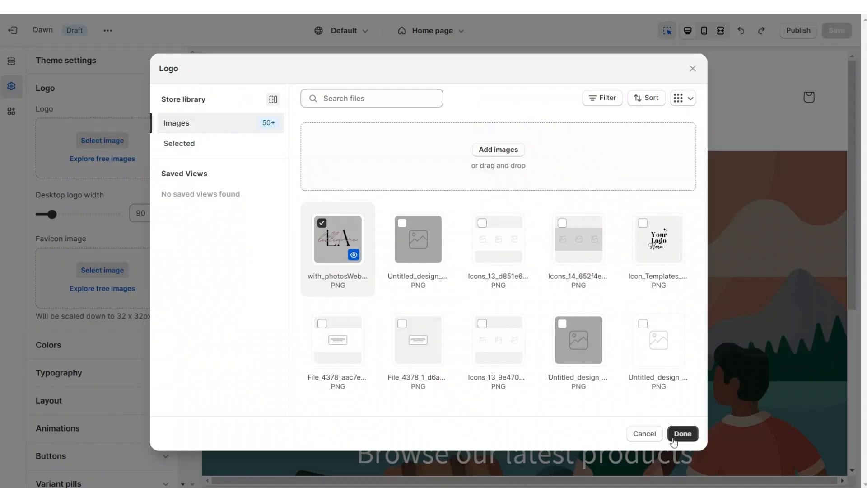
pyautogui.click(682, 378)
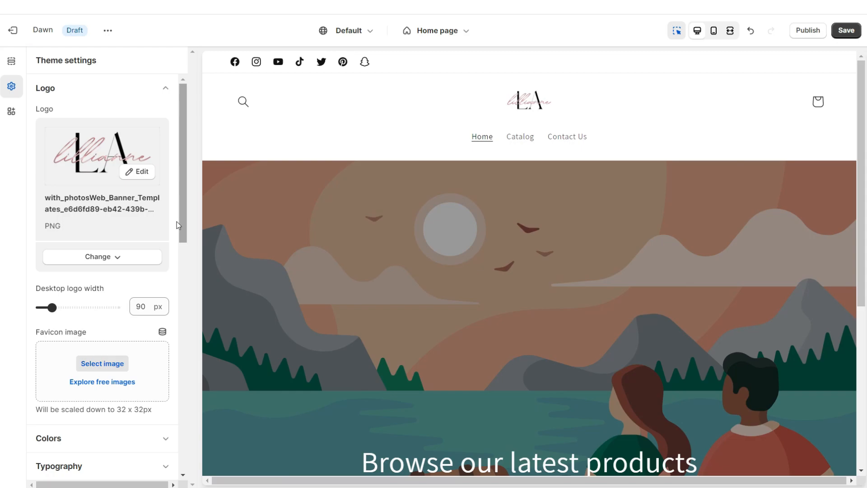
pyautogui.moveTo(52, 308); pyautogui.dragTo(137, 308)
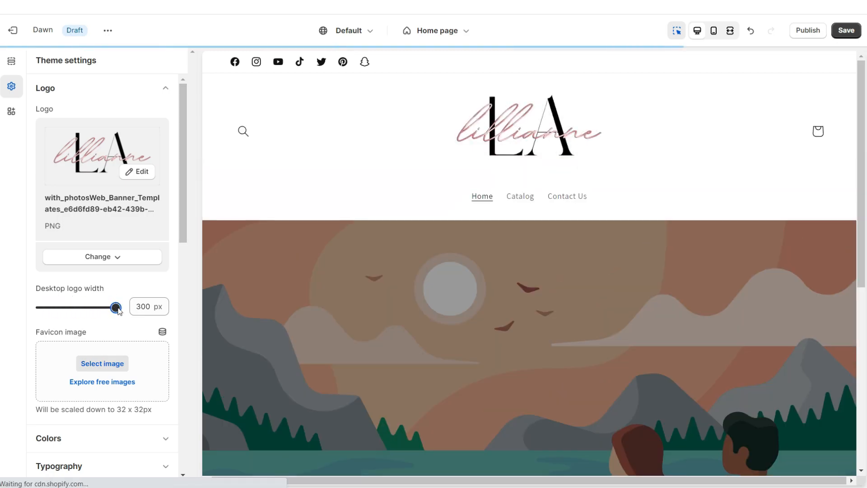
# Change the background color of color Scheme 1 to light pink.
pyautogui.click(67, 87)
pyautogui.click(86, 115)
pyautogui.click(68, 201)
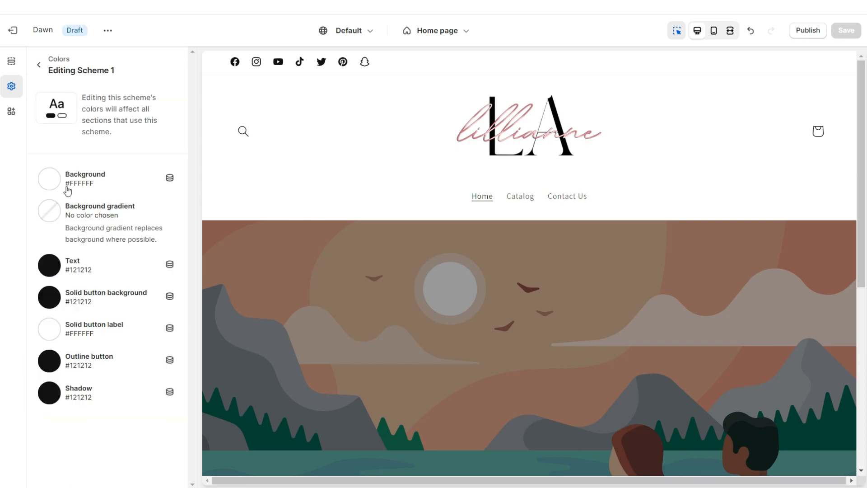
pyautogui.click(55, 189)
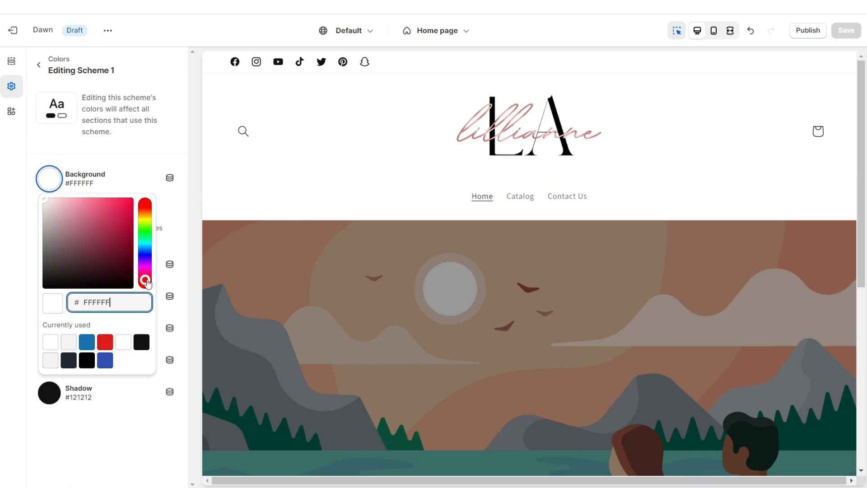
pyautogui.click(53, 202)
pyautogui.click(38, 65)
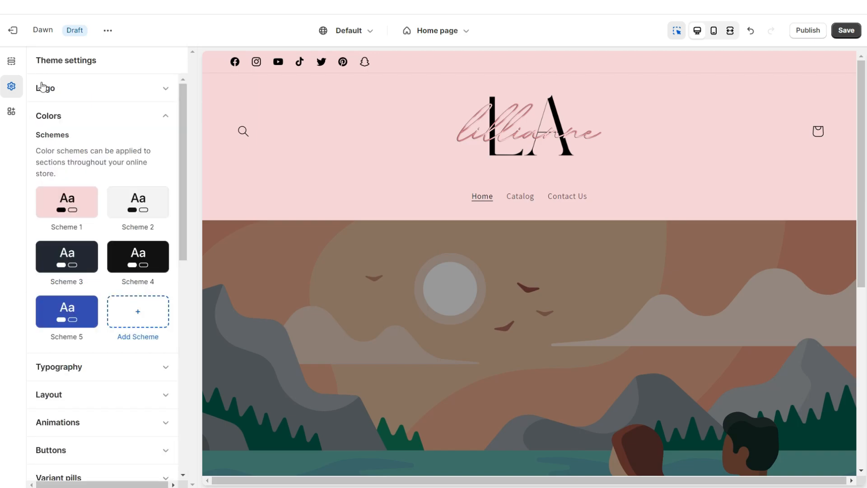
# Set the background color of color Scheme 2 to the recently used light pink #F7D6D8.
pyautogui.click(120, 200)
pyautogui.click(59, 178)
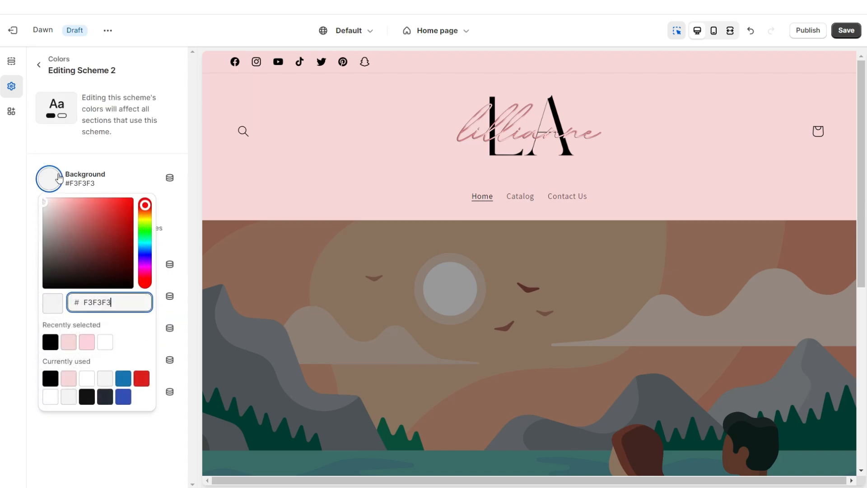
pyautogui.click(69, 346)
pyautogui.click(27, 225)
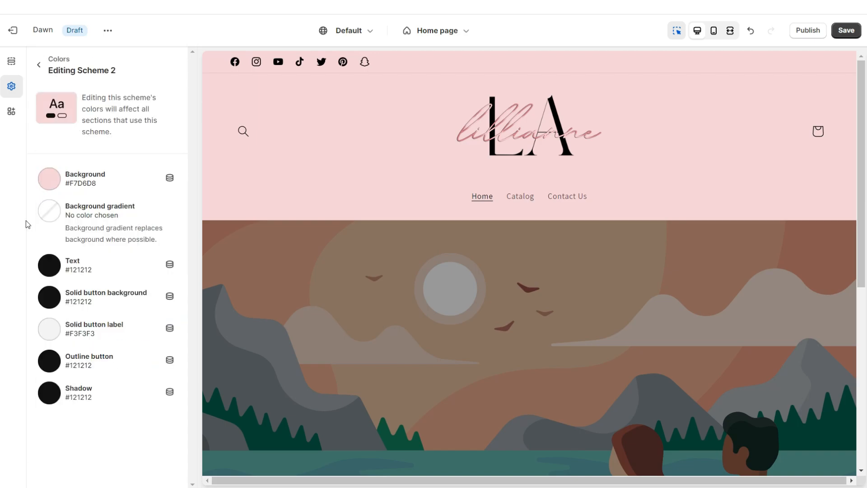
# Give Scheme 2 a dusty-to-light-pink linear background gradient at 57° with a #FFDBDD color stop at 83%.
pyautogui.click(50, 218)
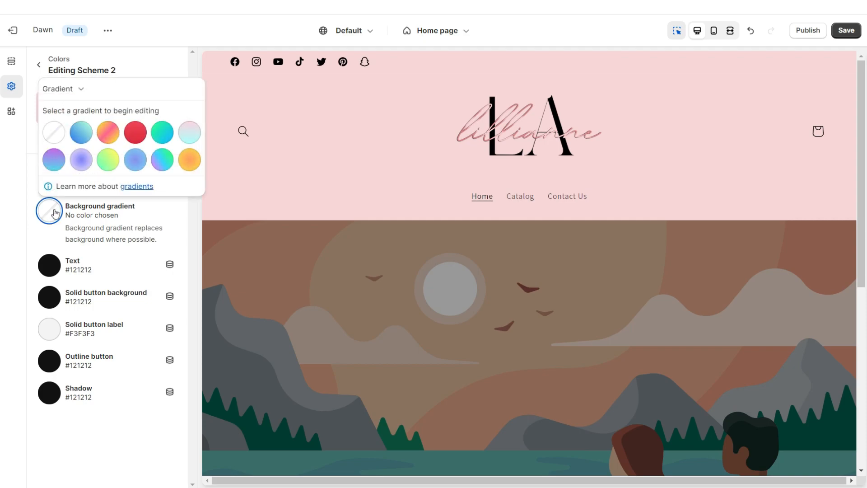
pyautogui.click(158, 162)
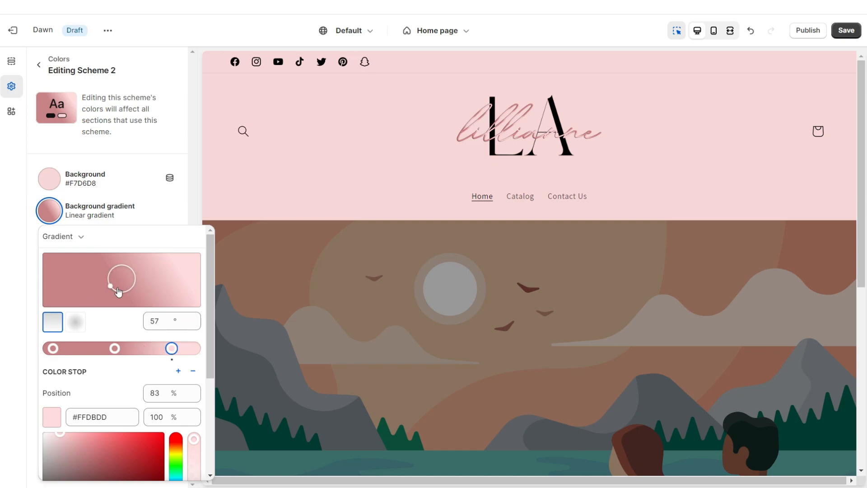
pyautogui.click(28, 284)
# Recolor the solid button background and the solid button label of Scheme 2.
pyautogui.click(48, 299)
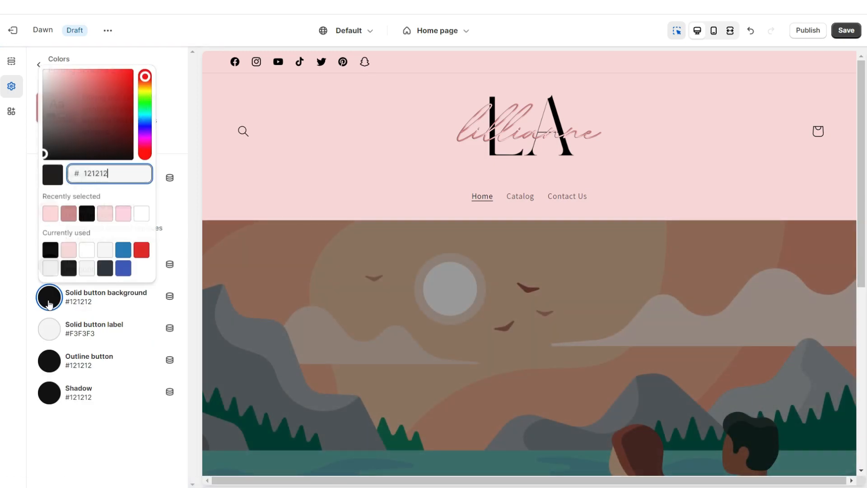
pyautogui.moveTo(53, 107); pyautogui.dragTo(30, 51)
pyautogui.click(49, 333)
pyautogui.moveTo(59, 177); pyautogui.dragTo(27, 235)
pyautogui.click(27, 235)
# Apply Scheme 2 with its pink gradient to the announcement bar and save the theme.
pyautogui.click(418, 60)
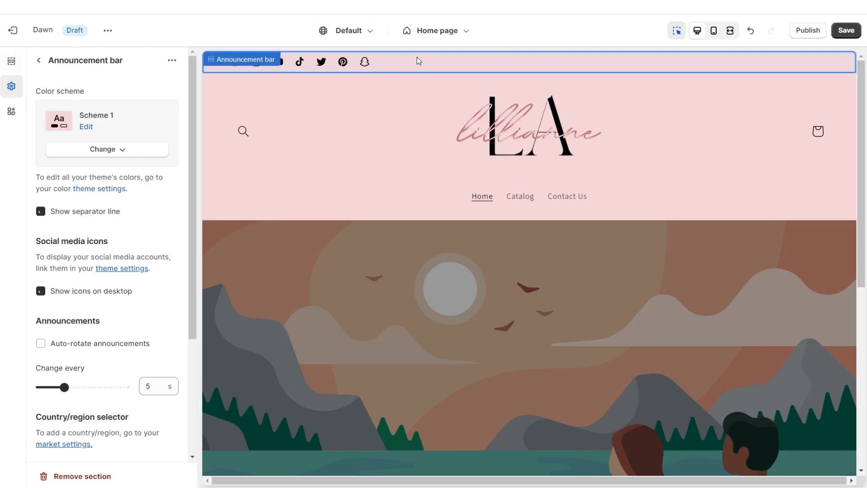
pyautogui.click(113, 151)
pyautogui.click(110, 206)
pyautogui.hotkey('ctrl', 's')
# Set the theme's heading font to Serif and make its Assistant body font bold.
pyautogui.click(12, 86)
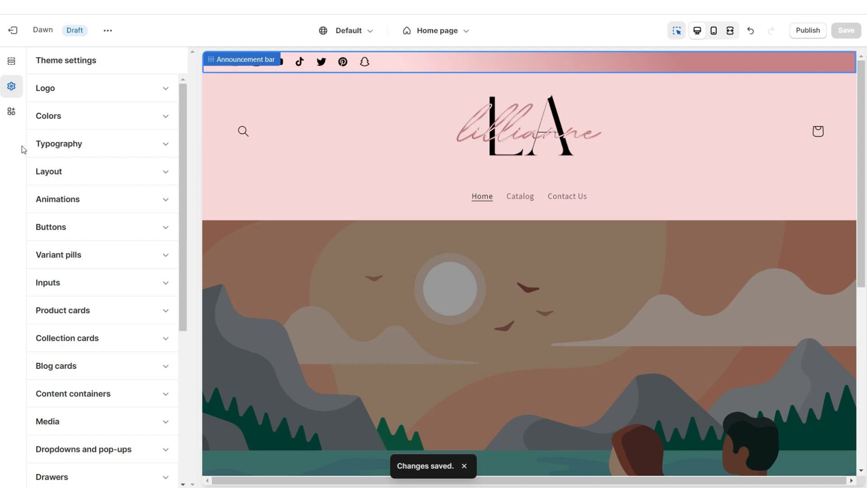
pyautogui.click(43, 147)
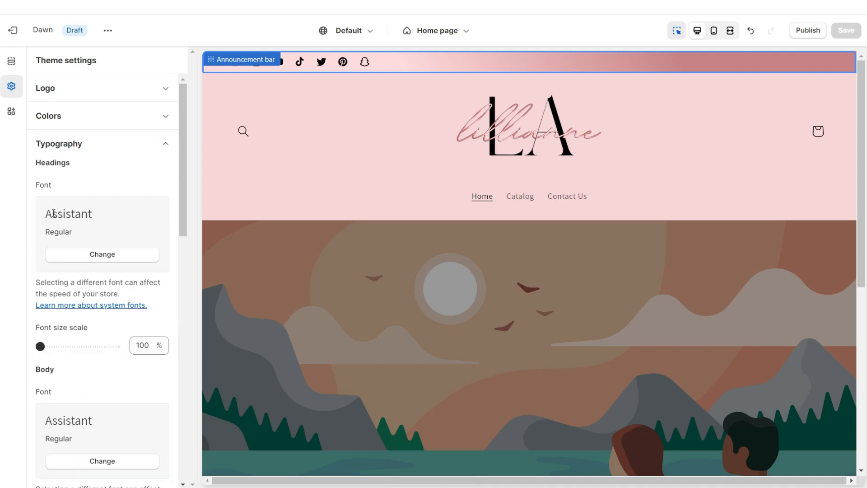
pyautogui.click(79, 257)
pyautogui.click(177, 217)
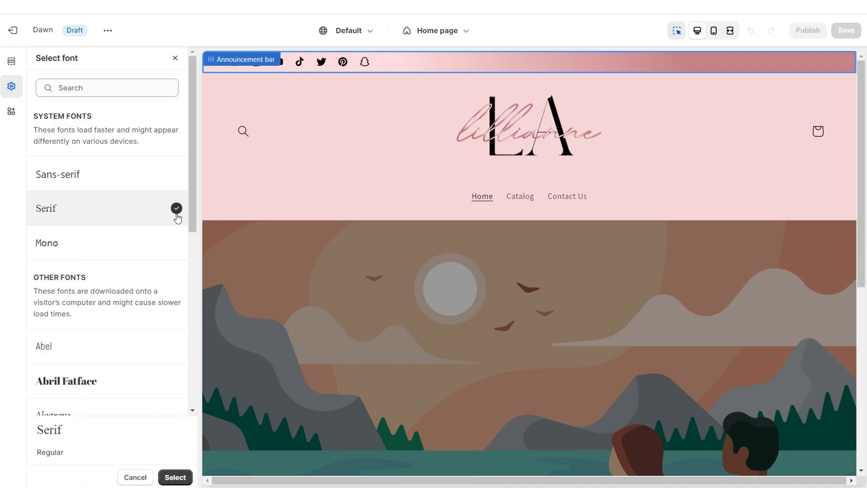
pyautogui.click(176, 477)
pyautogui.click(99, 347)
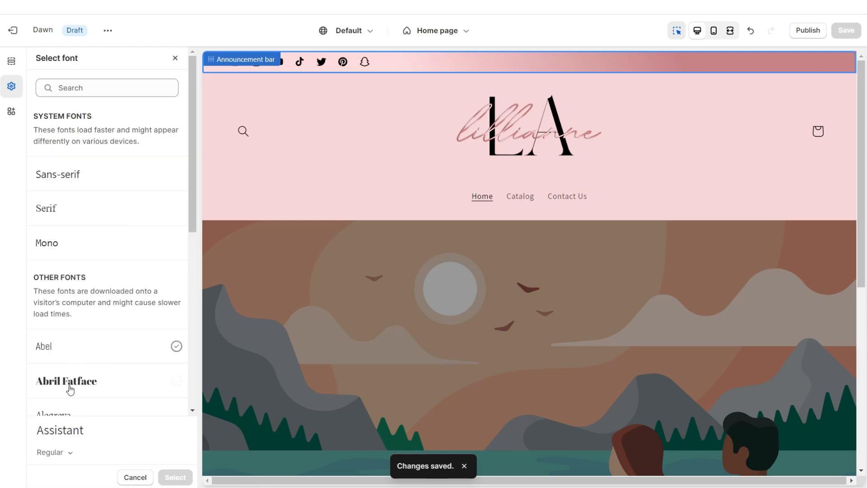
pyautogui.click(55, 452)
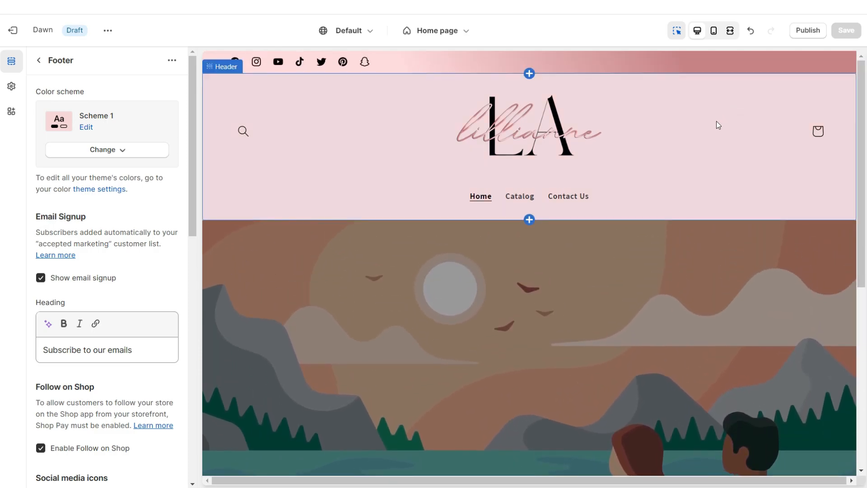
# Change the header's sticky header behavior, save the theme, and preview how the header behaves along the home page.
pyautogui.click(329, 125)
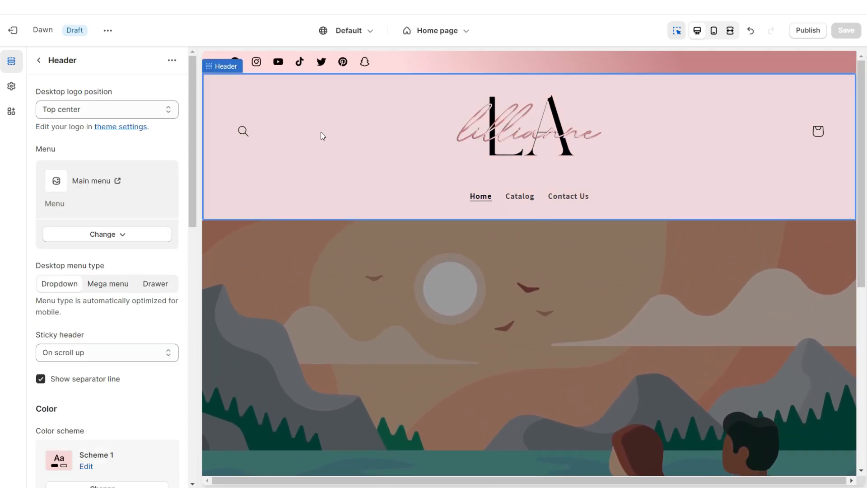
pyautogui.scroll(-3, 85, 234)
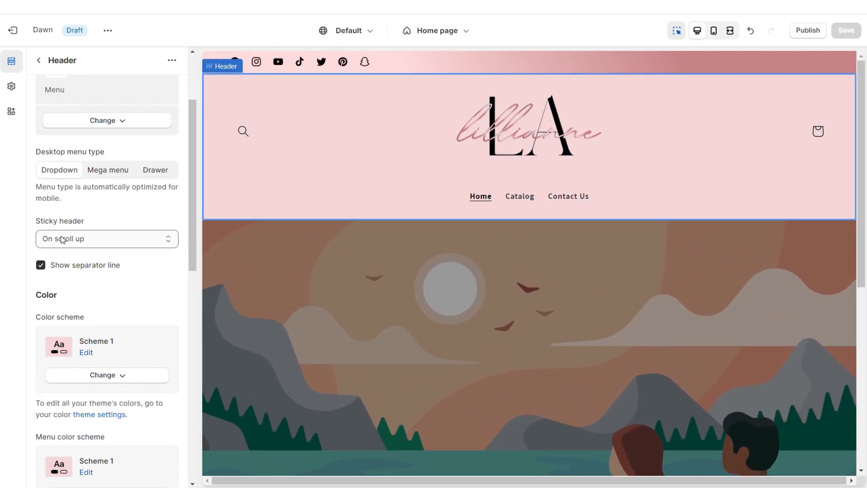
pyautogui.click(66, 239)
pyautogui.click(67, 256)
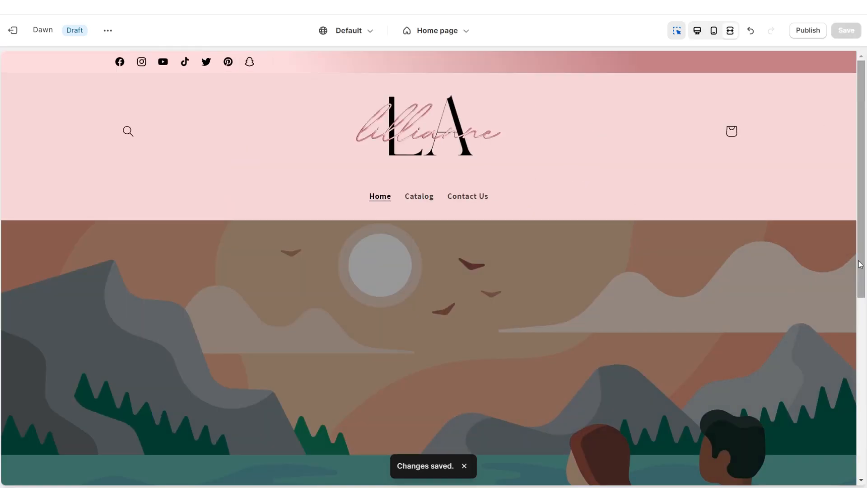
pyautogui.scroll(-3, 861, 265)
pyautogui.scroll(3, 861, 265)
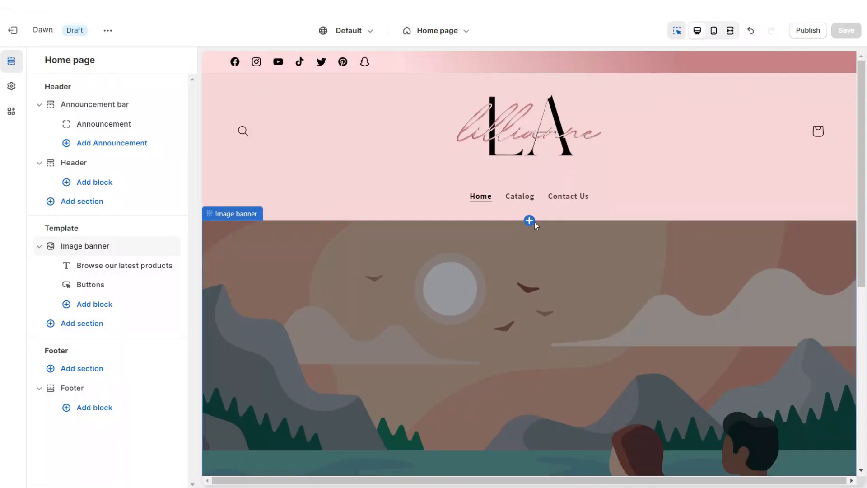
# Add a Slideshow section to the home page template below the header and open its first slide's settings.
pyautogui.moveTo(531, 219)
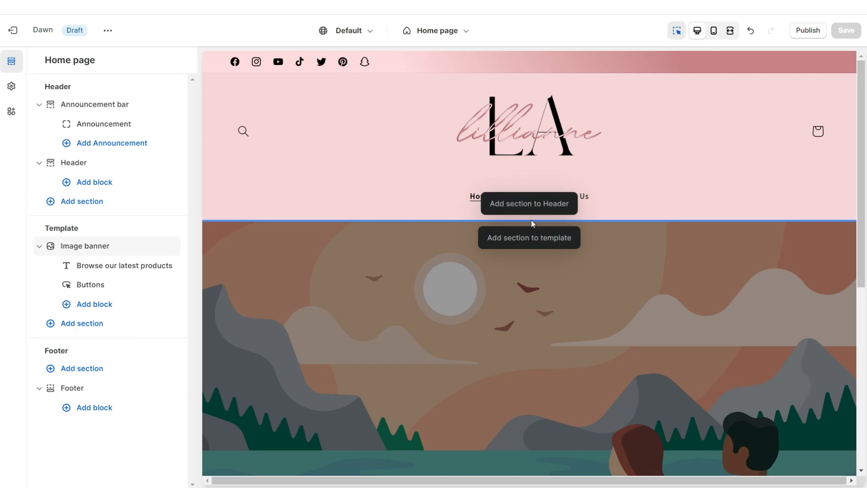
pyautogui.click(533, 239)
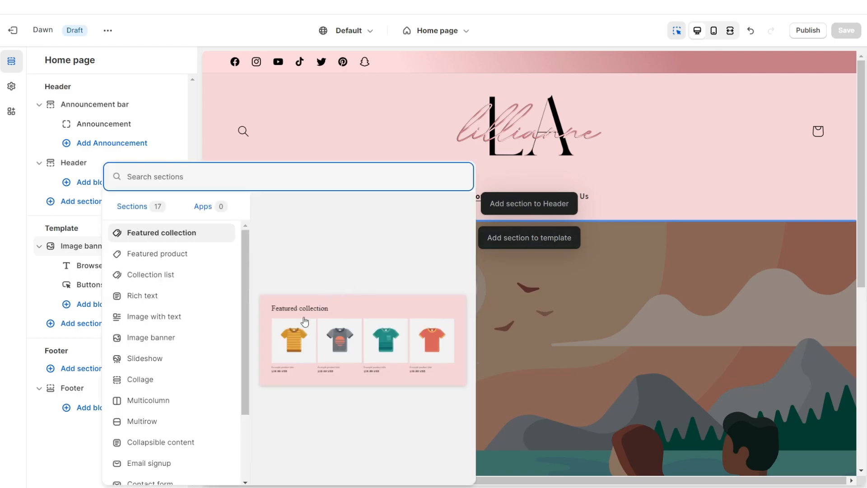
pyautogui.click(185, 360)
pyautogui.scroll(-5, 229, 277)
pyautogui.click(228, 279)
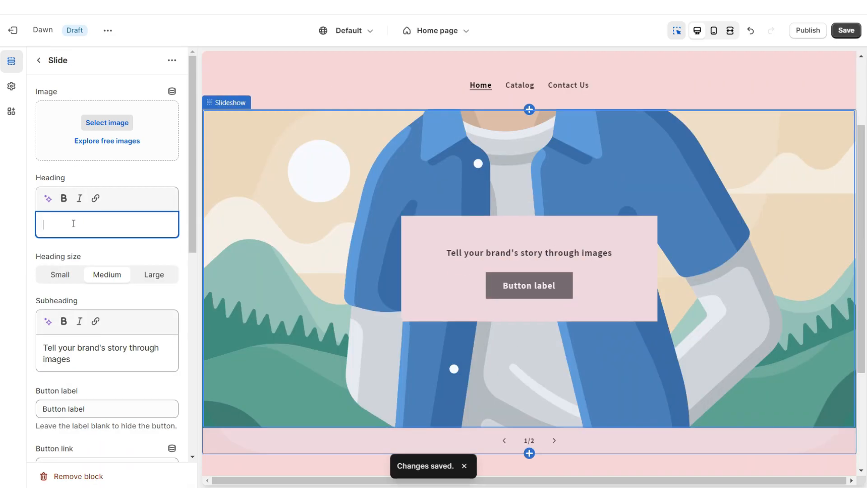
# Clear the first slide's heading and subheading text and hide its container on desktop.
pyautogui.click(56, 351)
pyautogui.hotkey('ctrl', 'a')
pyautogui.press('BackSpace')
pyautogui.scroll(-5, 58, 351)
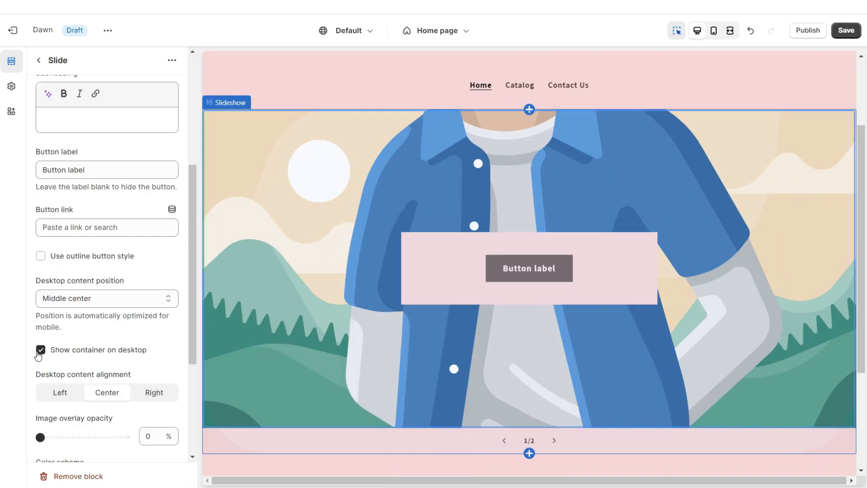
pyautogui.scroll(-4, 38, 357)
# Set the first slide's desktop content position to Bottom center, give it a different color scheme, and save.
pyautogui.click(76, 127)
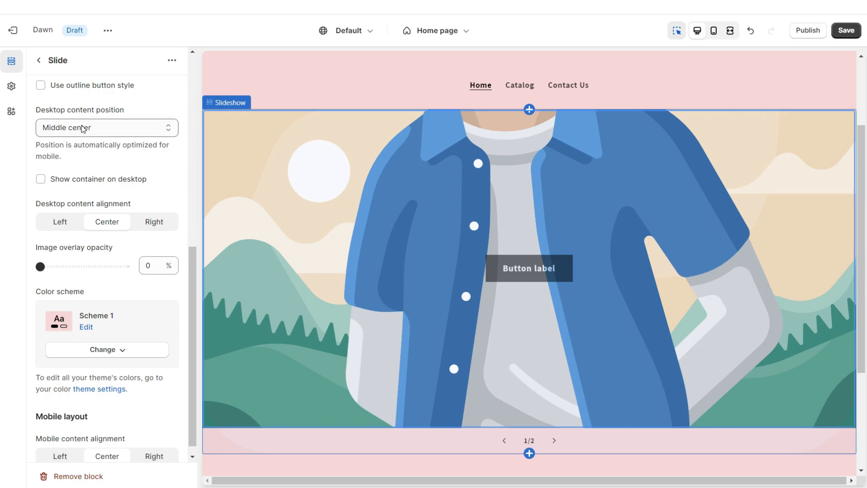
pyautogui.click(72, 213)
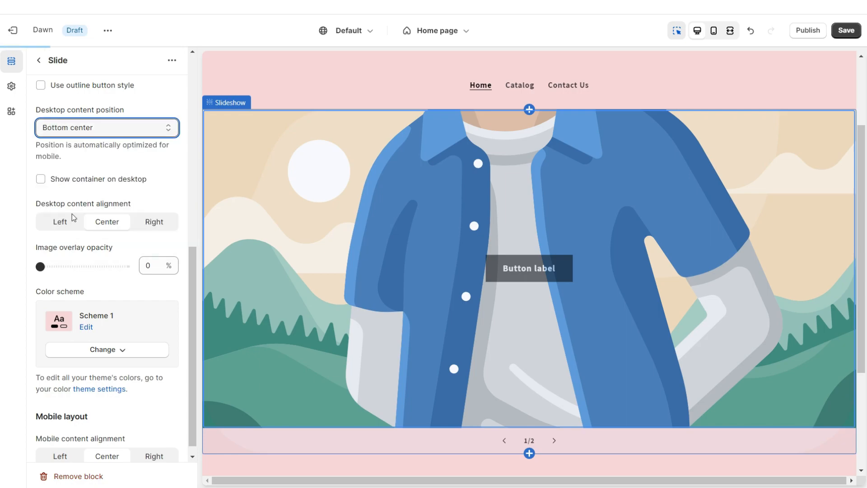
pyautogui.click(92, 339)
pyautogui.click(97, 227)
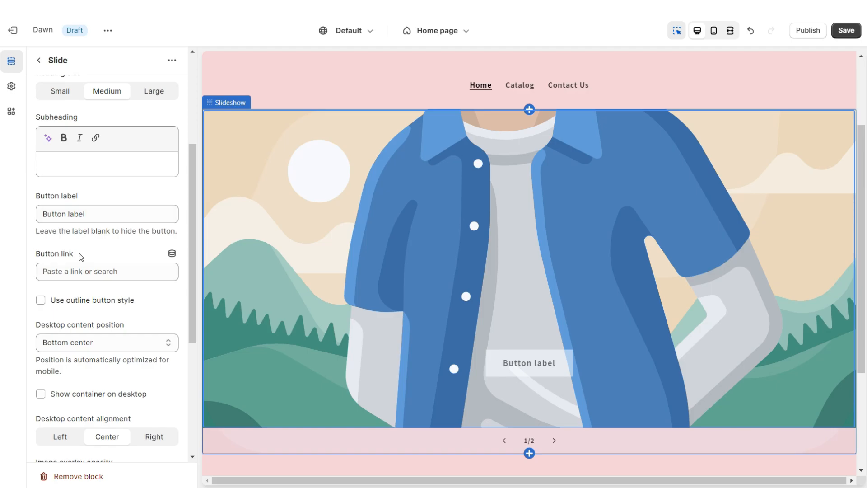
pyautogui.hotkey('ctrl', 's')
# Set up the second slide with a bottom-centered, outline-style SHOP NOW button linked to All collections.
pyautogui.click(555, 442)
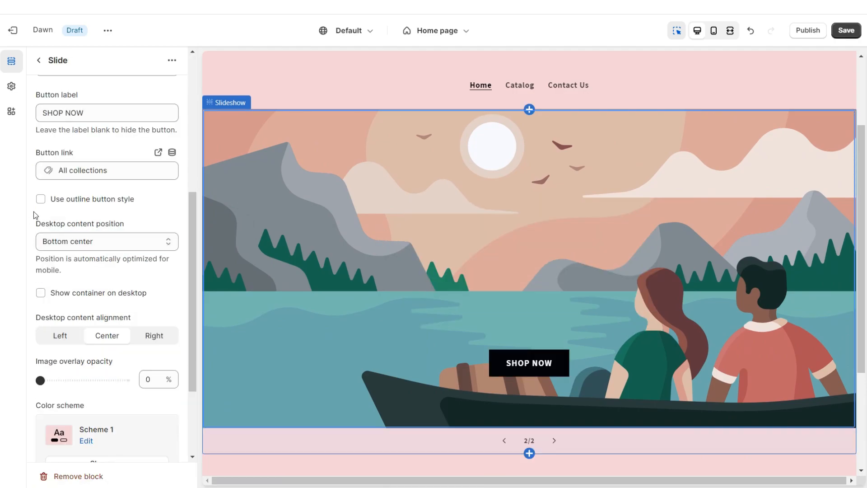
pyautogui.click(41, 199)
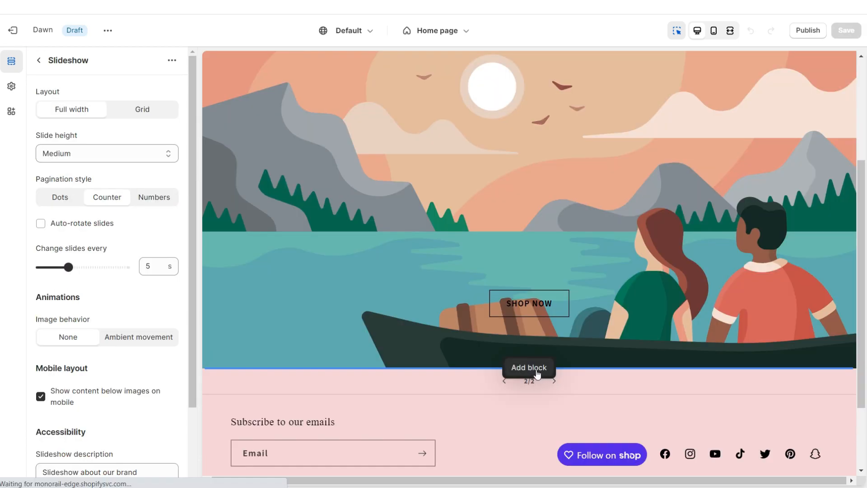
# Add a third slide with an outlined SHOP NOW button linked to All collections at Bottom right, and preview the slides.
pyautogui.click(537, 369)
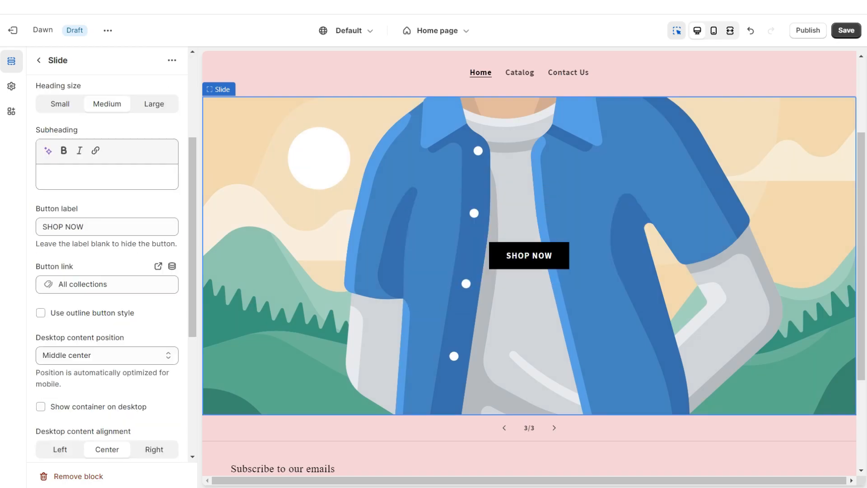
pyautogui.scroll(-4, 83, 170)
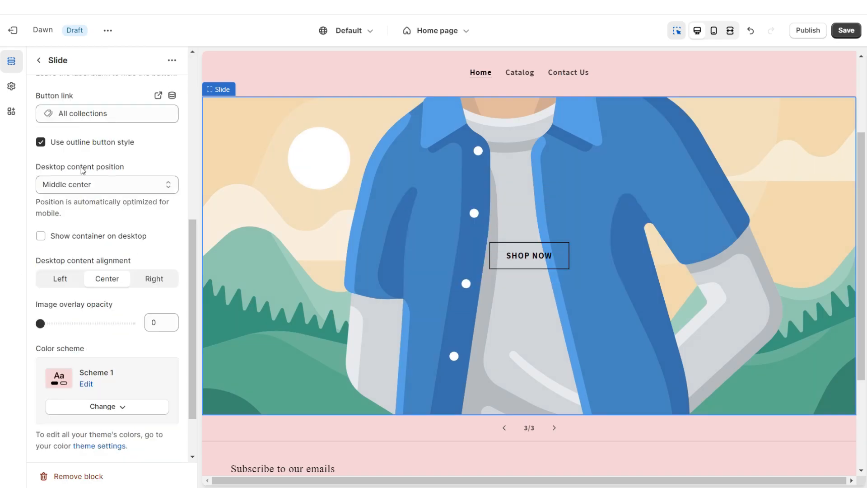
pyautogui.click(79, 186)
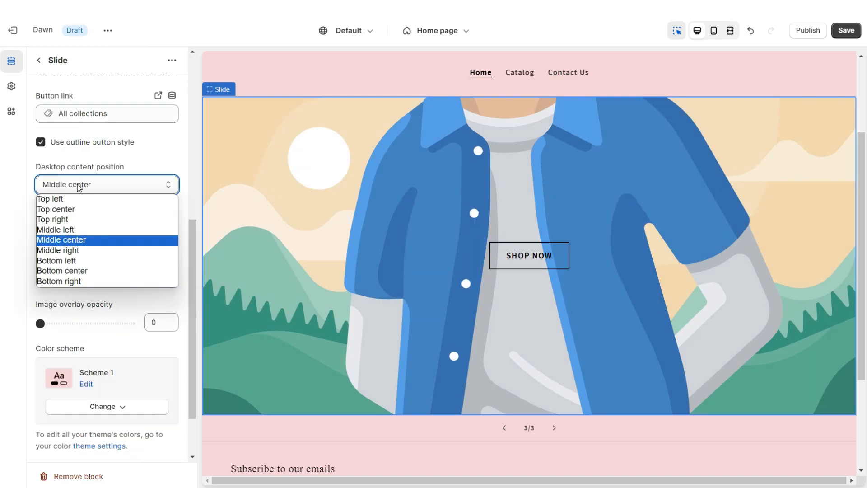
pyautogui.click(66, 281)
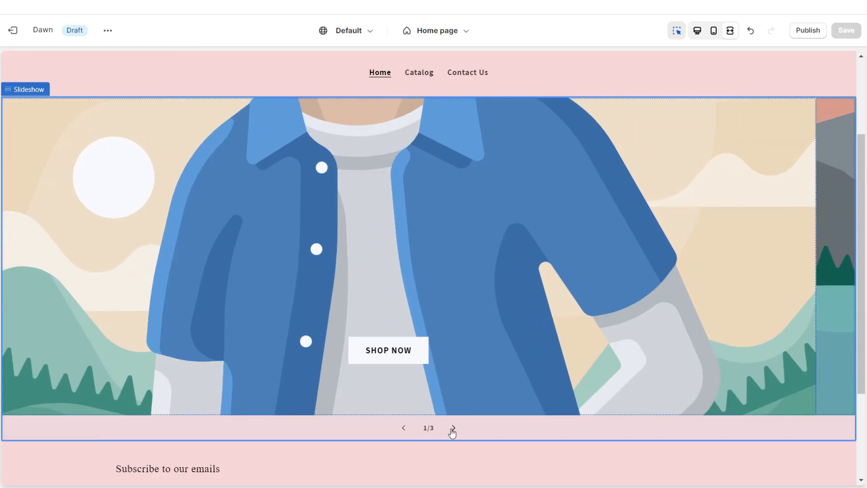
pyautogui.click(453, 429)
pyautogui.click(453, 430)
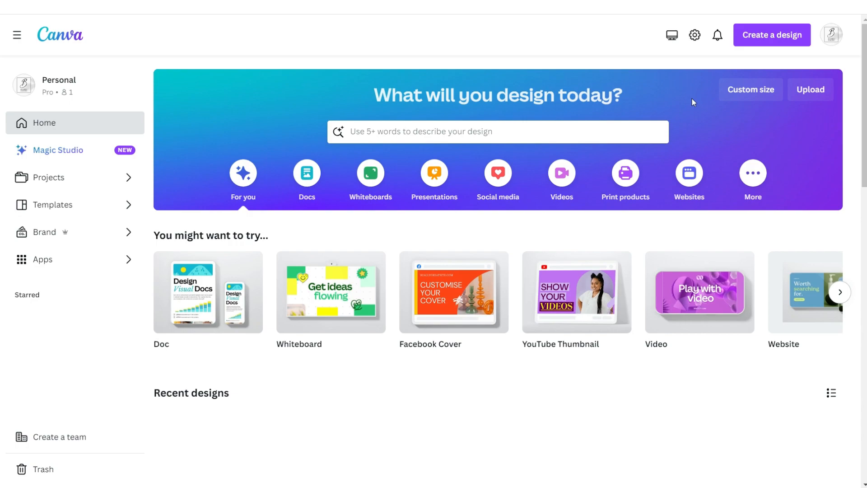
# In Canva, create a custom 4320 × 2160 px design and fill its background with light pink.
pyautogui.click(752, 96)
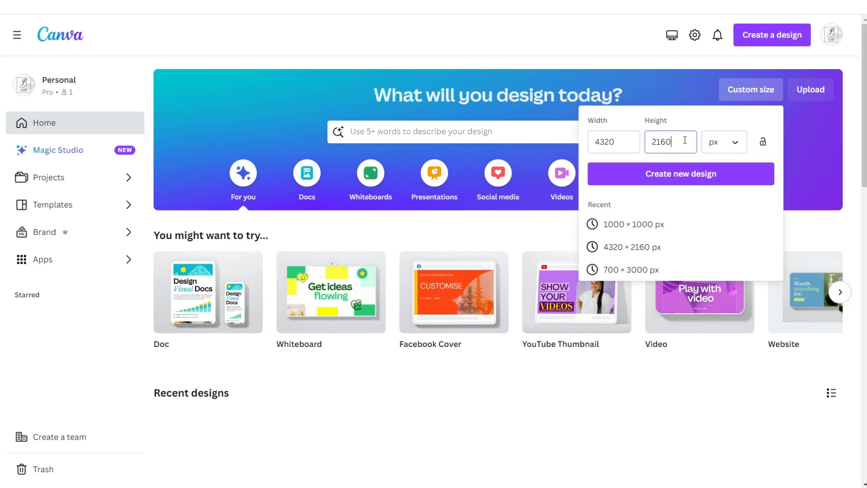
pyautogui.click(676, 182)
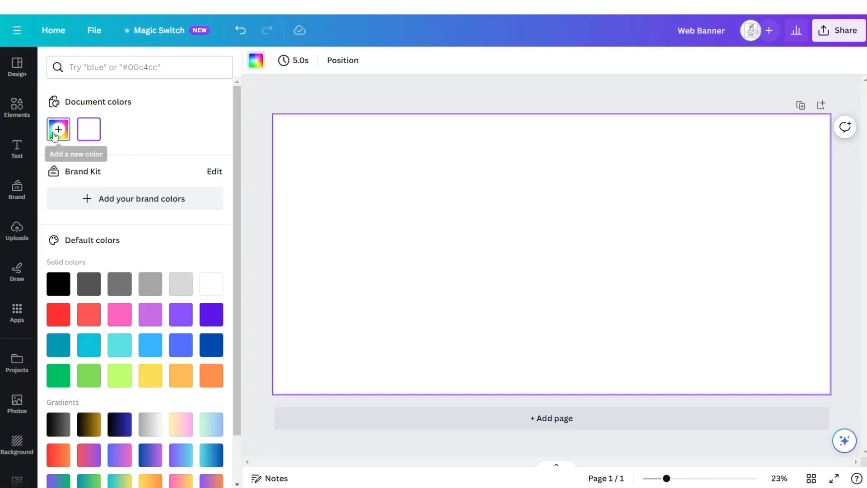
pyautogui.click(54, 136)
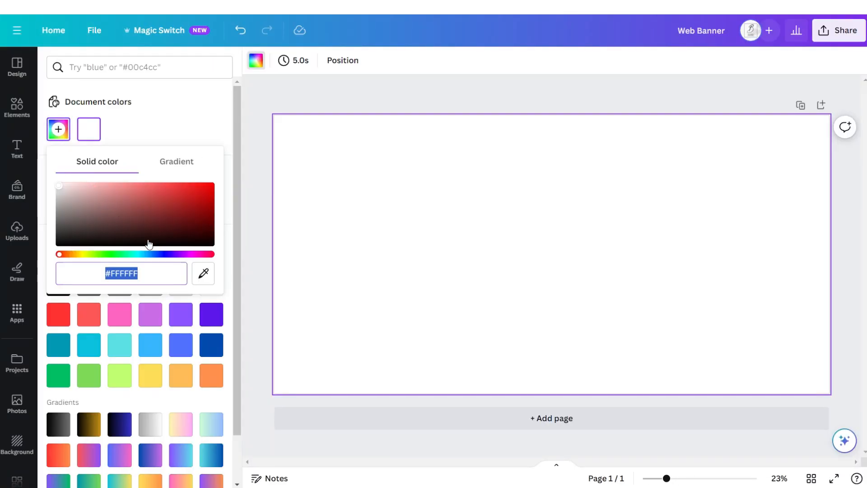
pyautogui.click(202, 255)
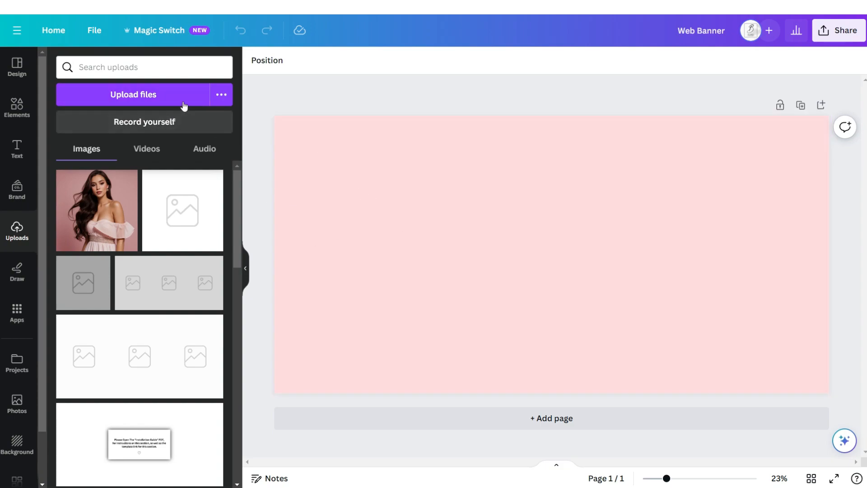
# Place the uploaded photo of the woman in the pink dress, with its background removed, at the center of the banner.
pyautogui.click(97, 210)
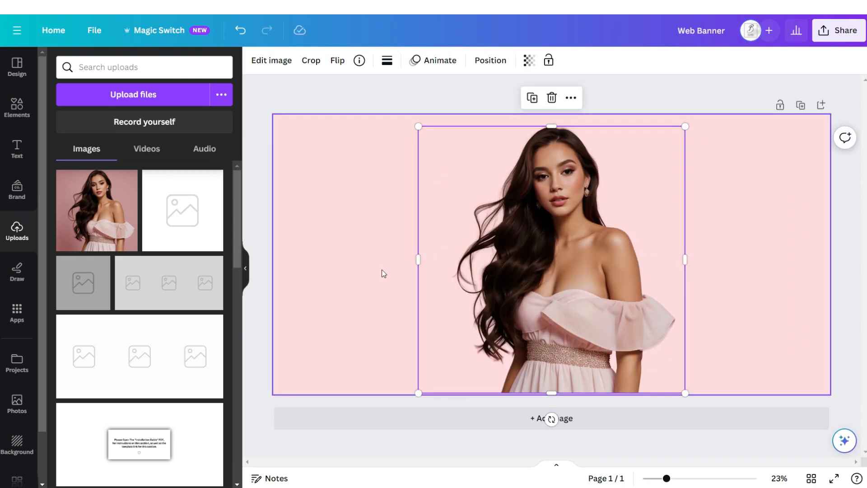
pyautogui.click(381, 270)
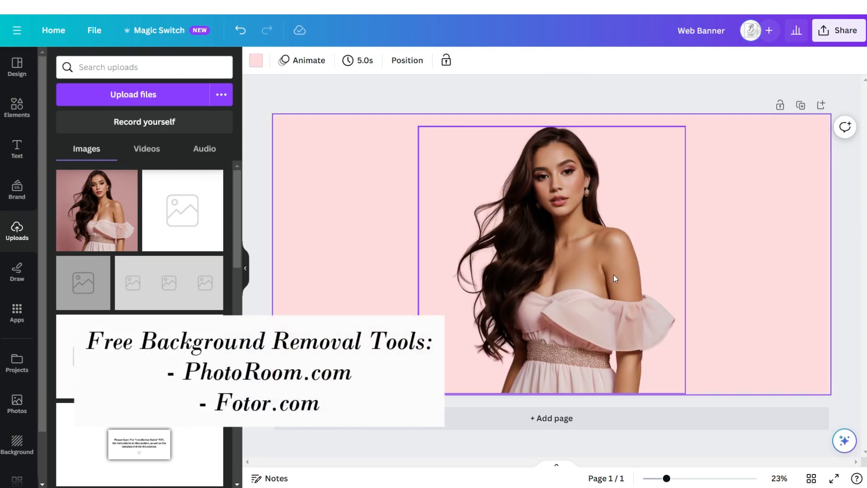
pyautogui.keyDown('ctrl'); pyautogui.scroll(2, 365, 245); pyautogui.keyUp('ctrl')
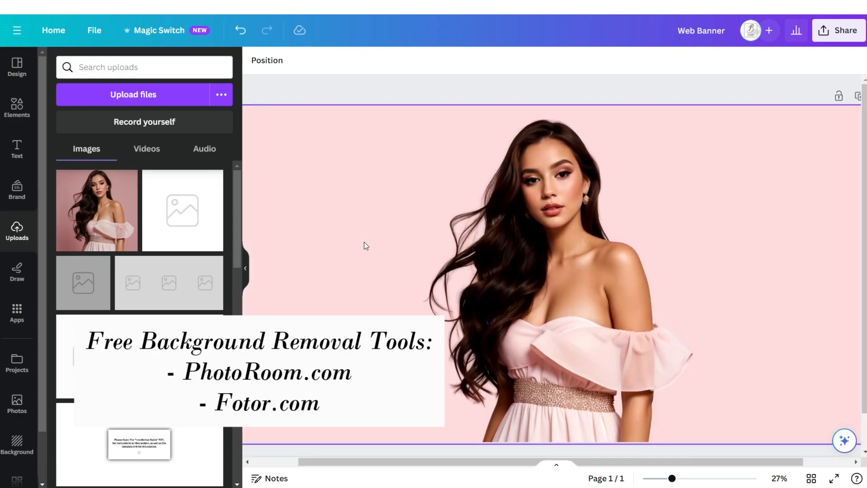
pyautogui.scroll(-2, 366, 244)
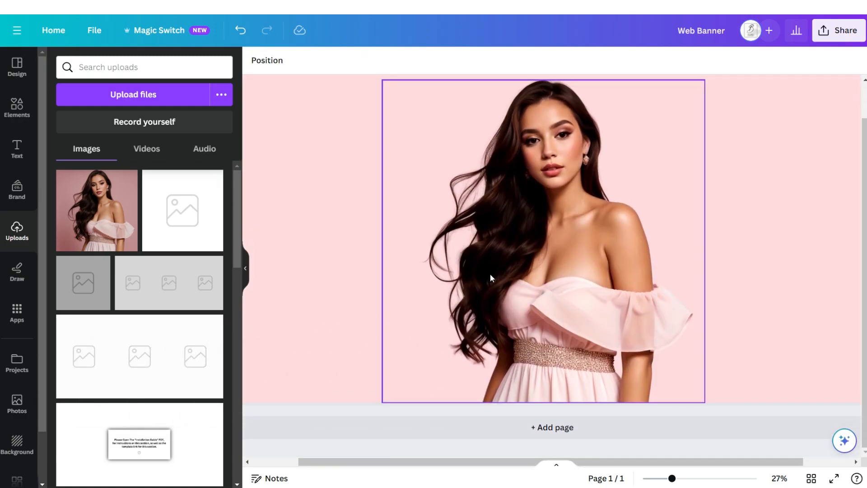
# Duplicate the woman's photo, enlarge the copy behind the original toward the banner's left side, and make it semi-transparent.
pyautogui.click(654, 305)
pyautogui.keyDown('ctrl'); pyautogui.scroll(-2, 654, 304); pyautogui.keyUp('ctrl')
pyautogui.click(525, 117)
pyautogui.moveTo(389, 184); pyautogui.dragTo(303, 121)
pyautogui.click(189, 113)
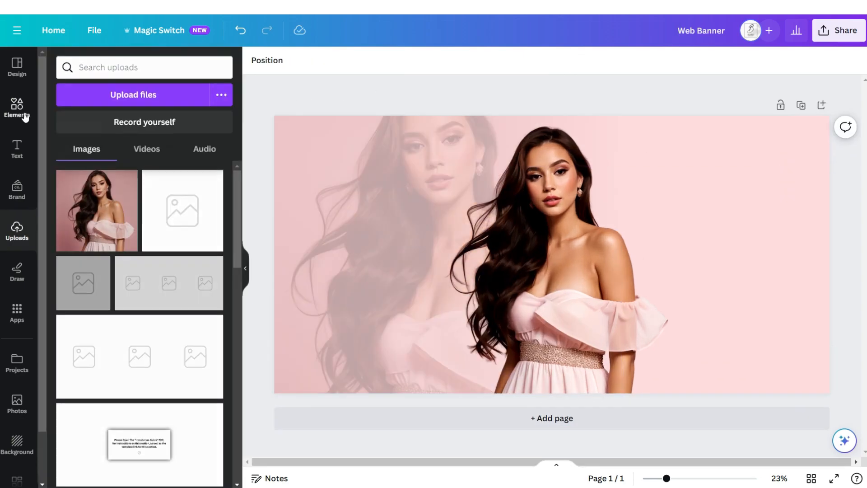
# Add a white rectangle beside the woman on the banner's right side and fit a square photo frame inside it.
pyautogui.click(25, 116)
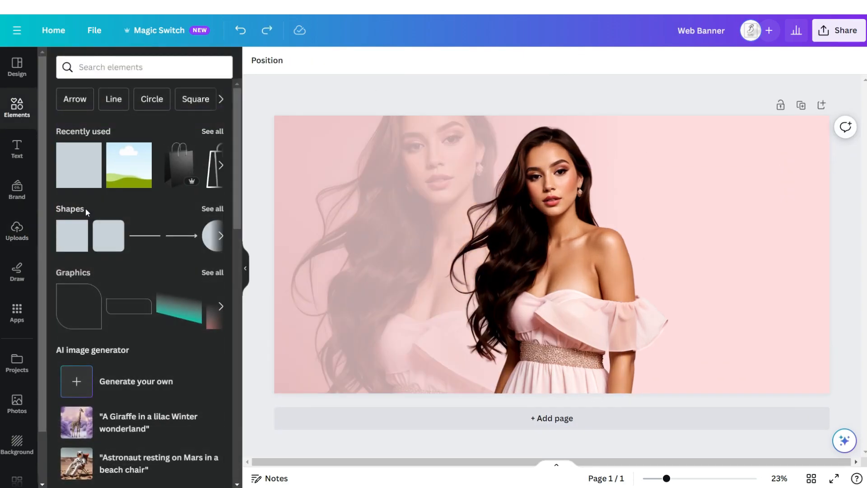
pyautogui.moveTo(69, 244); pyautogui.dragTo(703, 225)
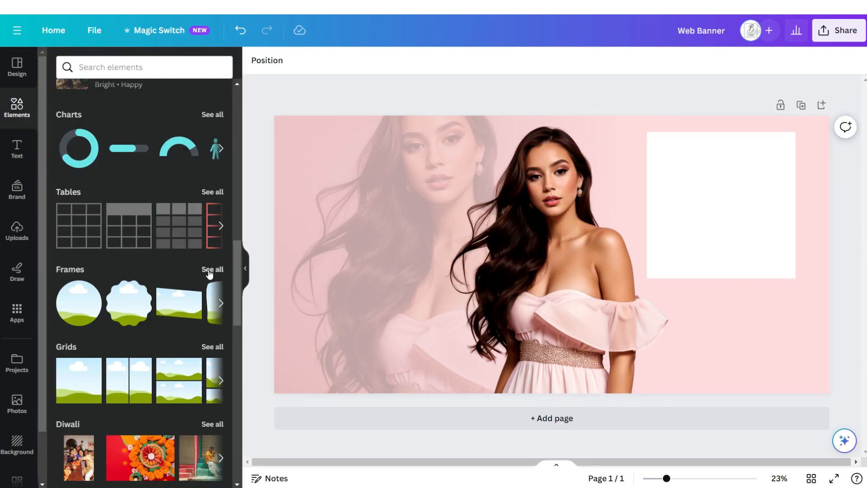
pyautogui.click(209, 270)
pyautogui.scroll(-5, 79, 357)
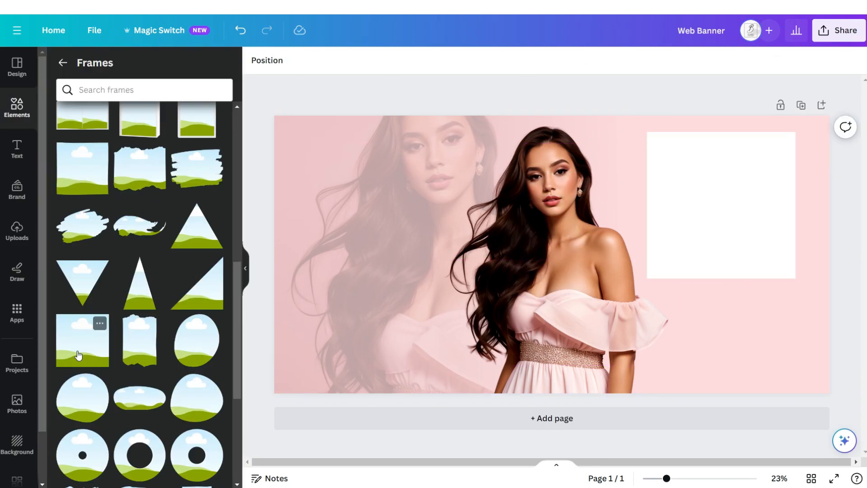
pyautogui.click(78, 355)
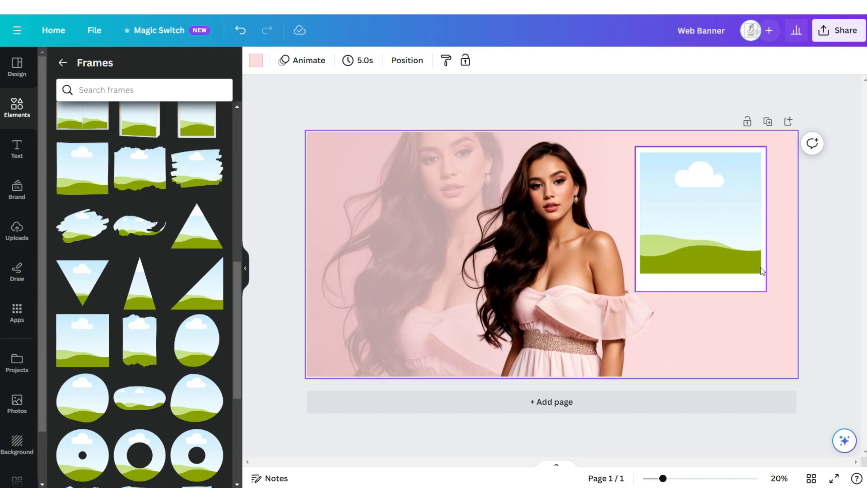
# Group the white rectangle and photo frame into one polaroid, shrink it, and place it in the banner's upper-left area.
pyautogui.click(725, 212)
pyautogui.keyDown('shift'); pyautogui.click(689, 149); pyautogui.keyUp('shift')
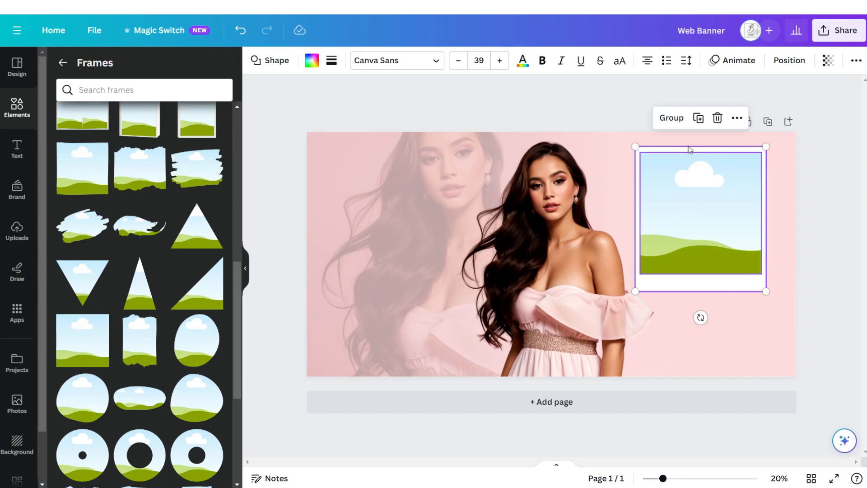
pyautogui.click(672, 119)
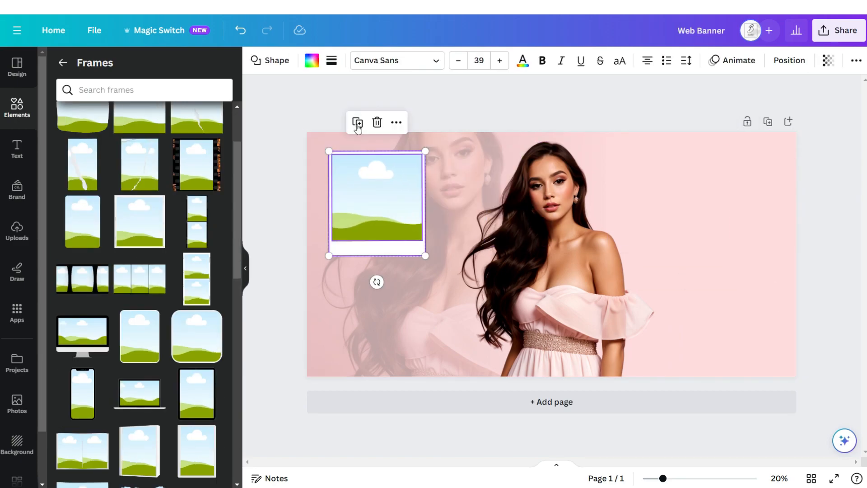
# Duplicate the polaroid frame, place the copy in the banner's lower-left area, and tilt it slightly counterclockwise.
pyautogui.click(358, 123)
pyautogui.moveTo(363, 200); pyautogui.dragTo(321, 279)
pyautogui.moveTo(345, 369); pyautogui.dragTo(363, 369)
# Duplicate the tilted polaroid frame, move the copy to the banner's upper-right area, and straighten it.
pyautogui.click(324, 209)
pyautogui.moveTo(328, 276); pyautogui.dragTo(690, 188)
pyautogui.moveTo(708, 286); pyautogui.dragTo(689, 283)
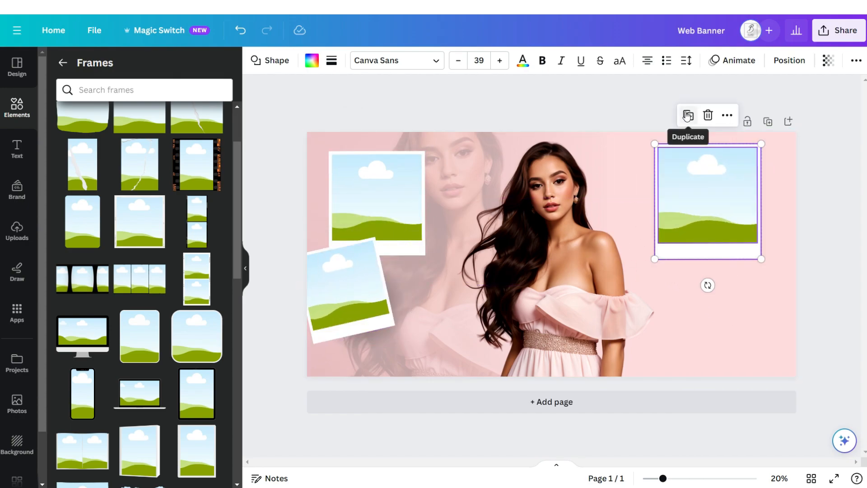
# Duplicate the upper-right polaroid frame, place the copy in the banner's lower-right area, and tilt it slightly clockwise.
pyautogui.click(687, 116)
pyautogui.moveTo(715, 195); pyautogui.dragTo(718, 304)
pyautogui.moveTo(716, 393); pyautogui.dragTo(734, 389)
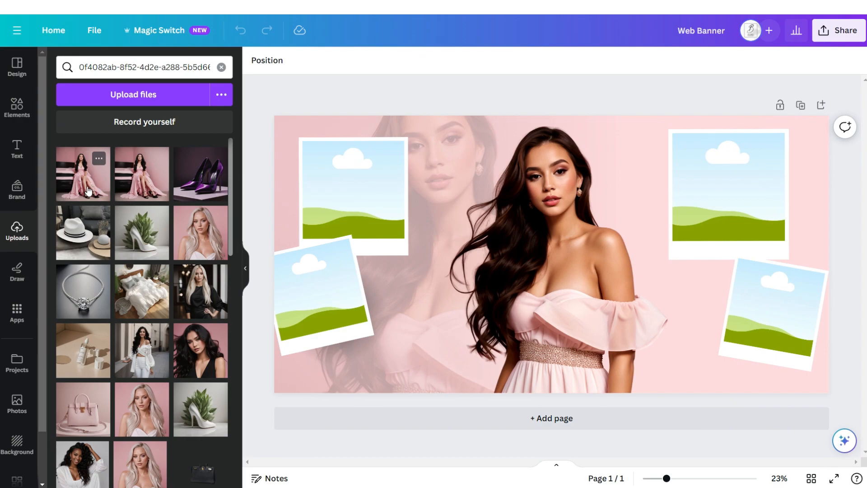
# Fill the four polaroid frames with the uploaded outfit, clutch, handbag and heels photos, and place a thin rose gold strip along the banner's top edge.
pyautogui.moveTo(88, 191); pyautogui.dragTo(320, 192)
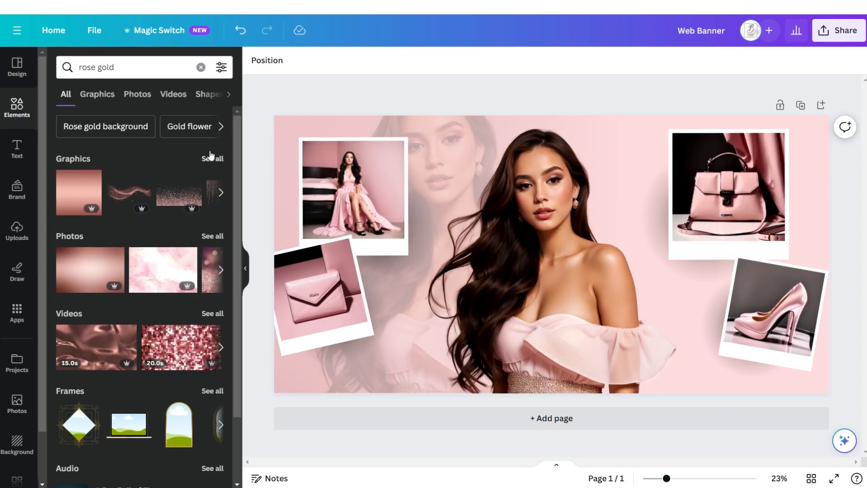
pyautogui.click(214, 158)
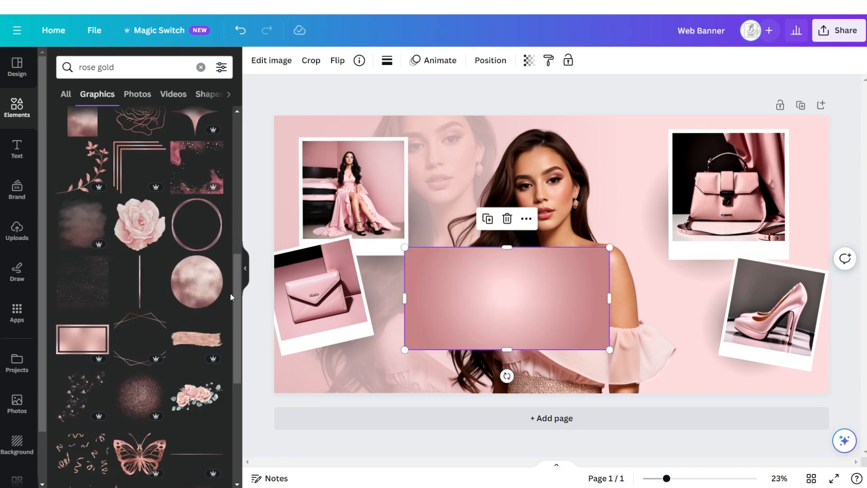
pyautogui.scroll(-6, 229, 292)
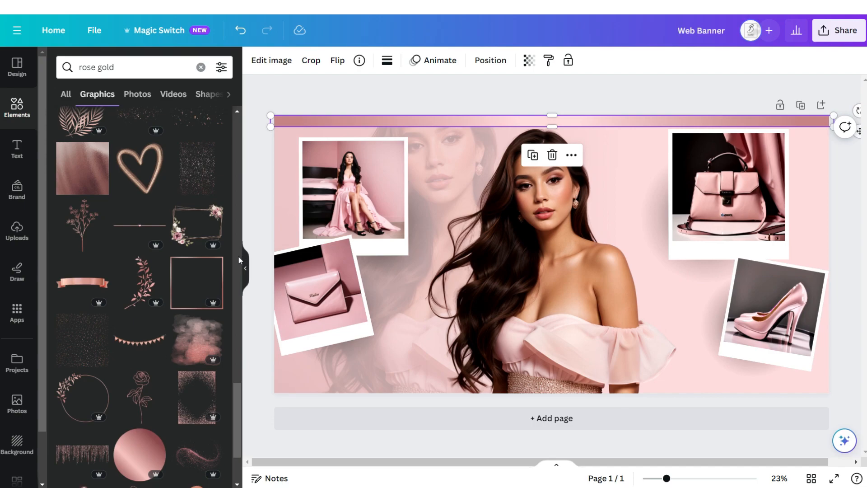
pyautogui.scroll(-4, 238, 256)
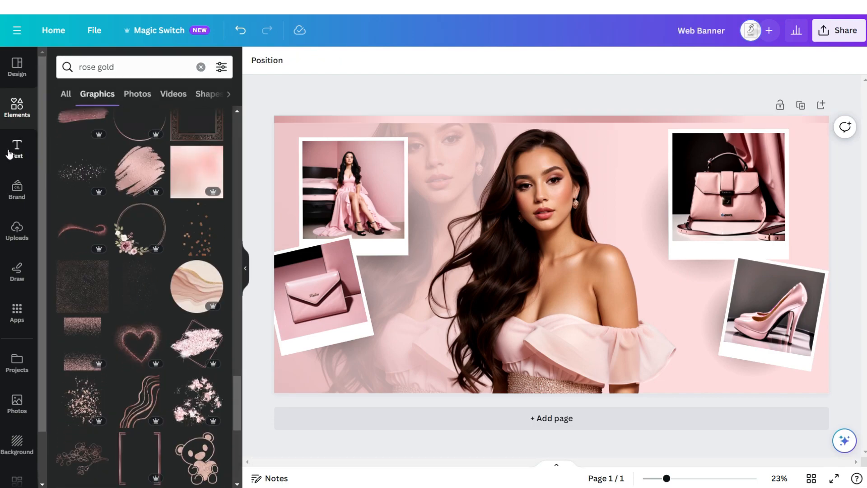
# Add the text "New" in white Hamilton Regular script over the lower part of the banner, left of centre.
pyautogui.click(9, 154)
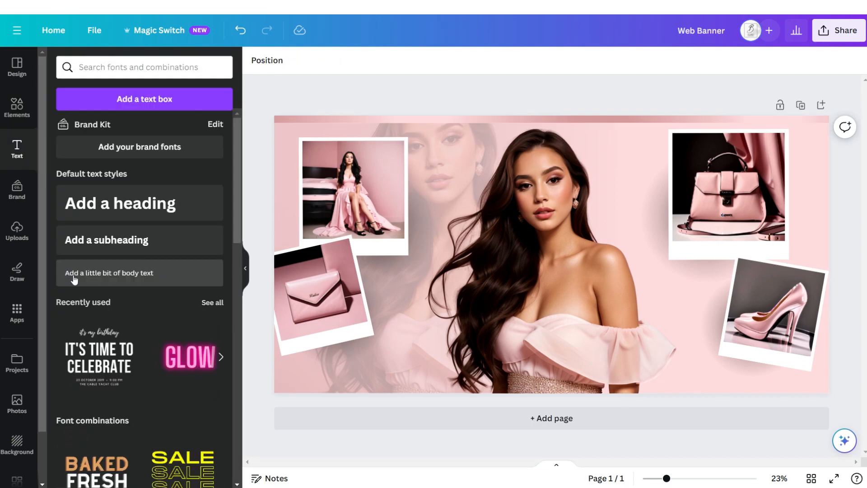
pyautogui.click(78, 278)
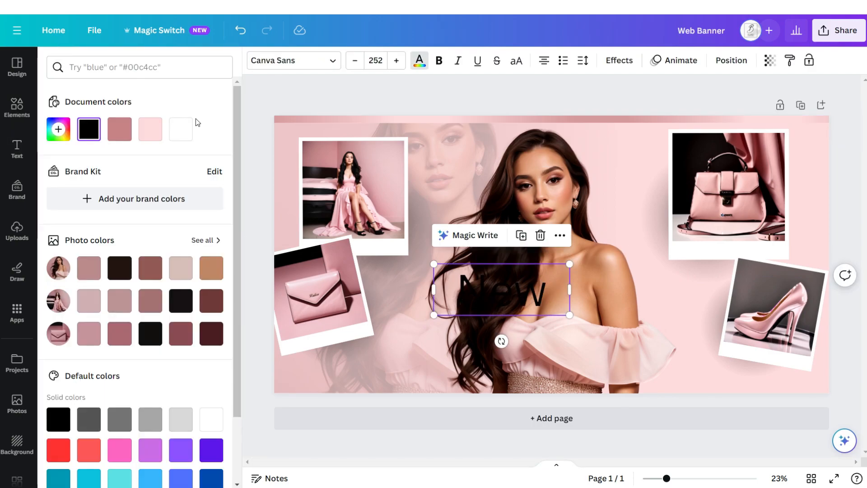
pyautogui.click(187, 131)
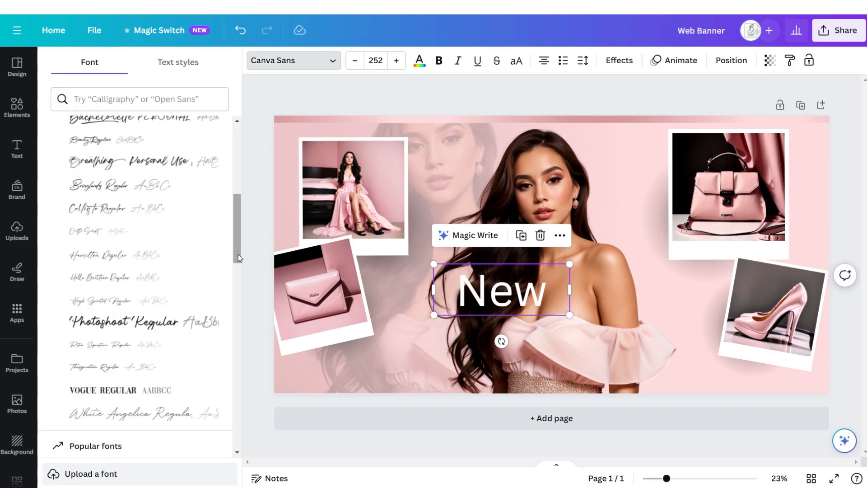
pyautogui.click(210, 257)
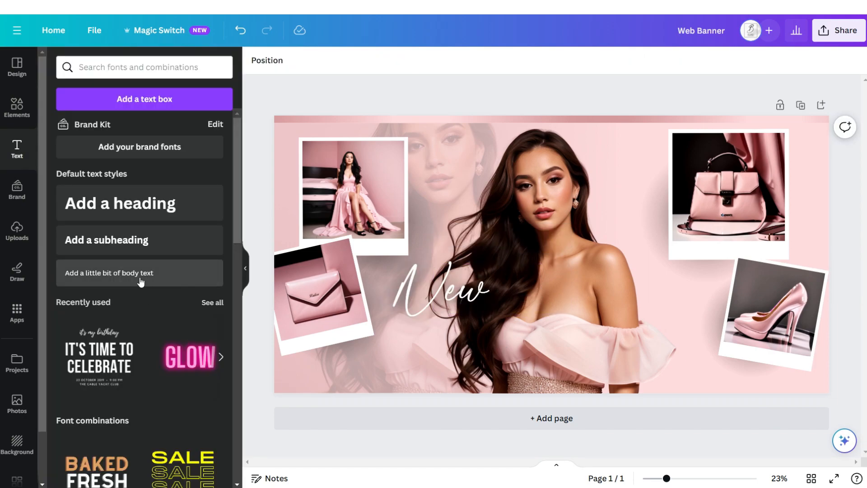
# Add uppercase white text "ARRIVALS" beside "New" in the Dream Avenue font at size 297, with a text effect.
pyautogui.click(141, 282)
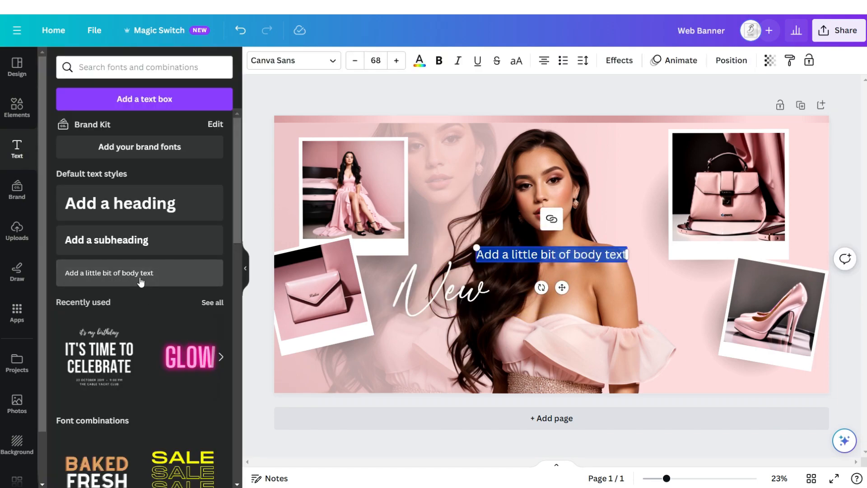
pyautogui.click(517, 68)
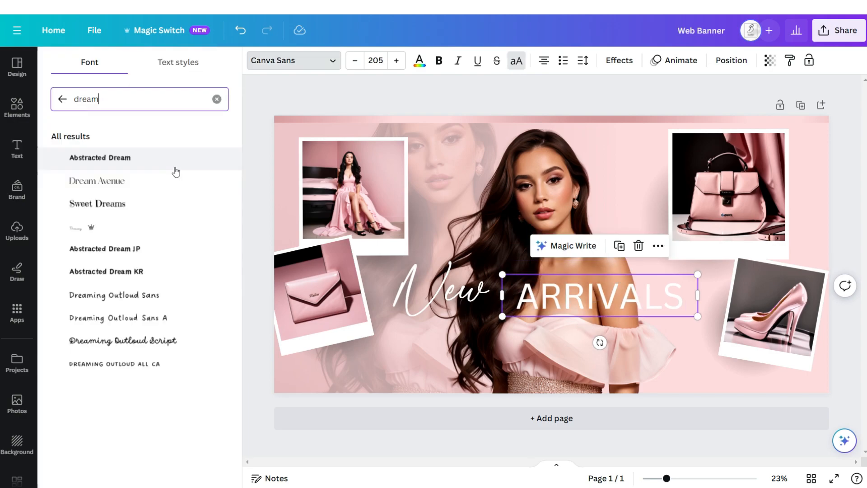
pyautogui.click(619, 60)
pyautogui.click(191, 131)
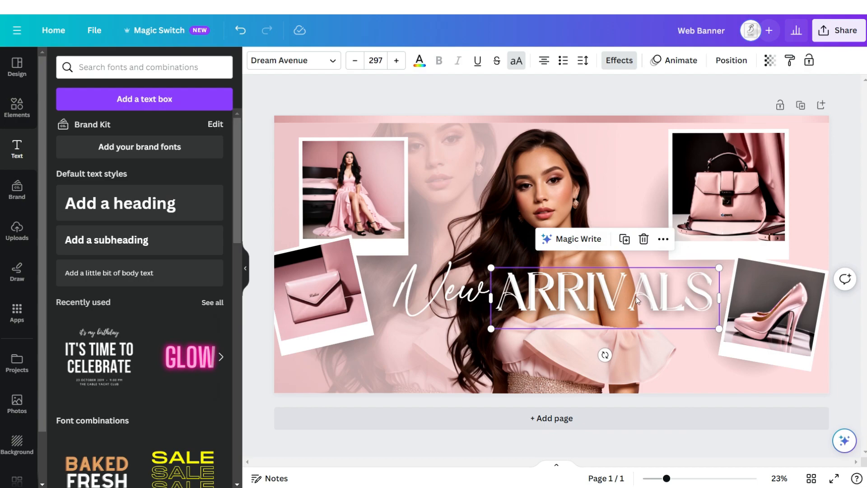
# Duplicate the "ARRIVALS" text, change the copy to a smaller "SHOP THE COLLECTION", and centre it beneath the headline.
pyautogui.hotkey('ctrl', 'd')
pyautogui.moveTo(638, 300); pyautogui.dragTo(529, 329)
pyautogui.moveTo(612, 352); pyautogui.dragTo(594, 348)
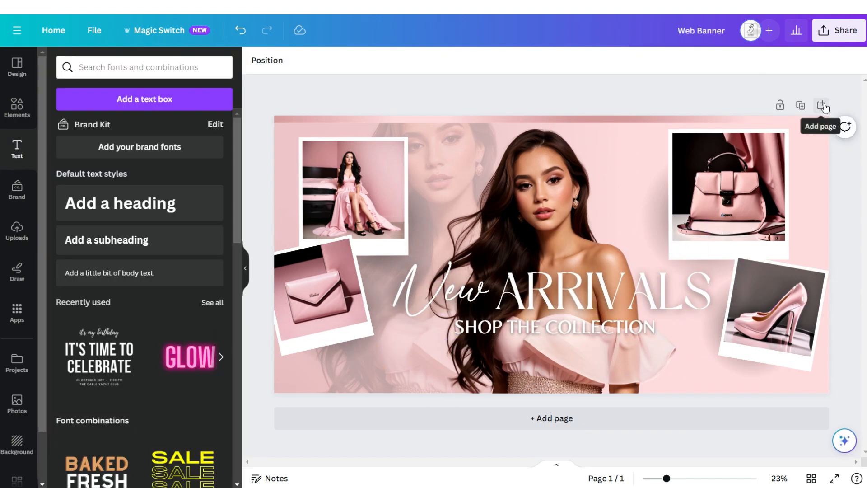
# Add a second page and paste the rose gold strip along its top edge.
pyautogui.click(822, 105)
pyautogui.rightClick(605, 262)
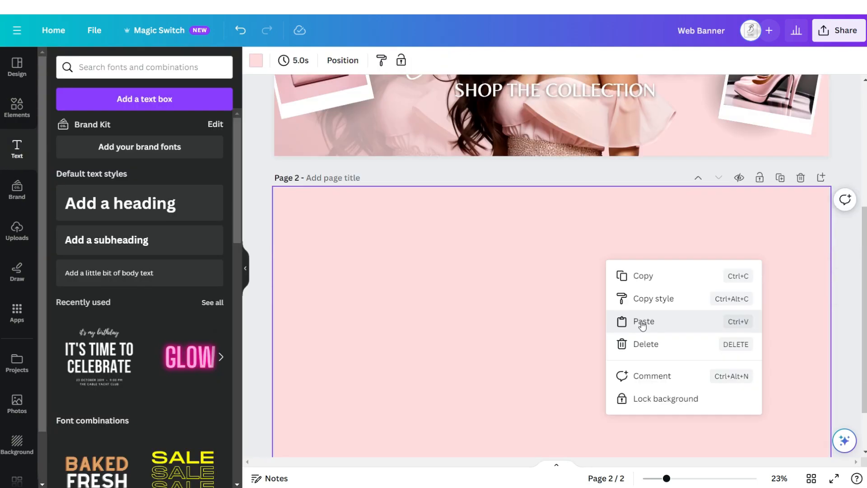
pyautogui.click(640, 324)
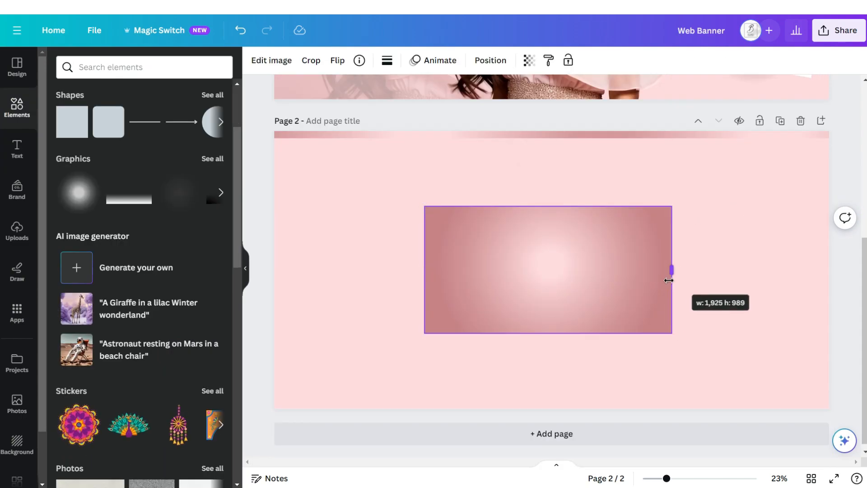
# Narrow the rose gold gradient on page 2 to a near-square and fit a slightly smaller square photo frame inside it.
pyautogui.moveTo(671, 271); pyautogui.dragTo(625, 287)
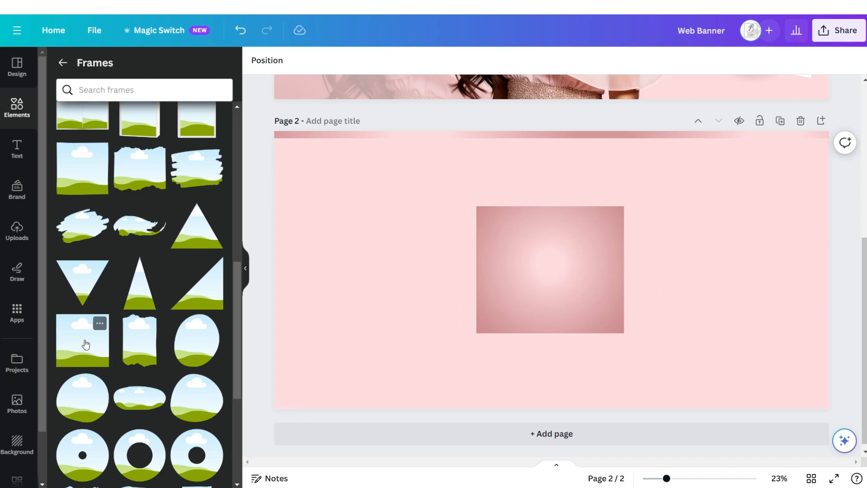
pyautogui.click(86, 344)
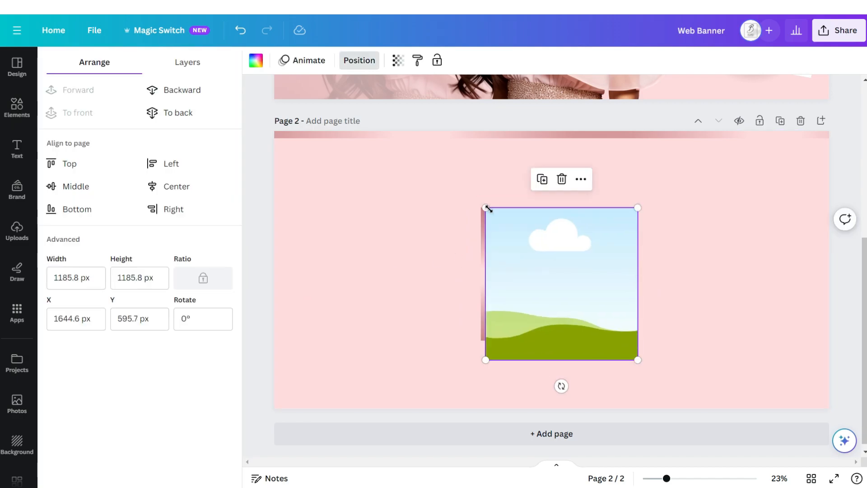
pyautogui.moveTo(487, 208); pyautogui.dragTo(489, 213)
pyautogui.moveTo(636, 357); pyautogui.dragTo(609, 333)
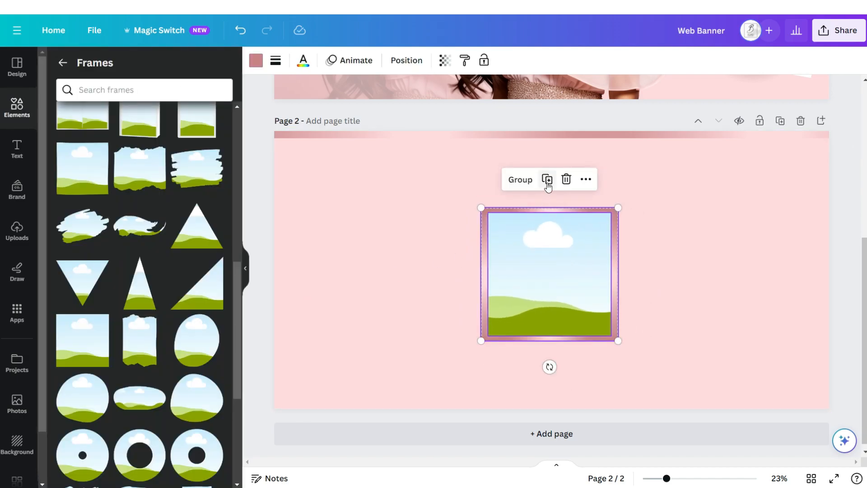
# Duplicate the rose gold frame into tilted copies on both sides, and fill the three frames with handbag, model and heels photos.
pyautogui.click(548, 186)
pyautogui.moveTo(543, 260); pyautogui.dragTo(466, 274)
pyautogui.moveTo(466, 381); pyautogui.dragTo(485, 380)
pyautogui.click(407, 60)
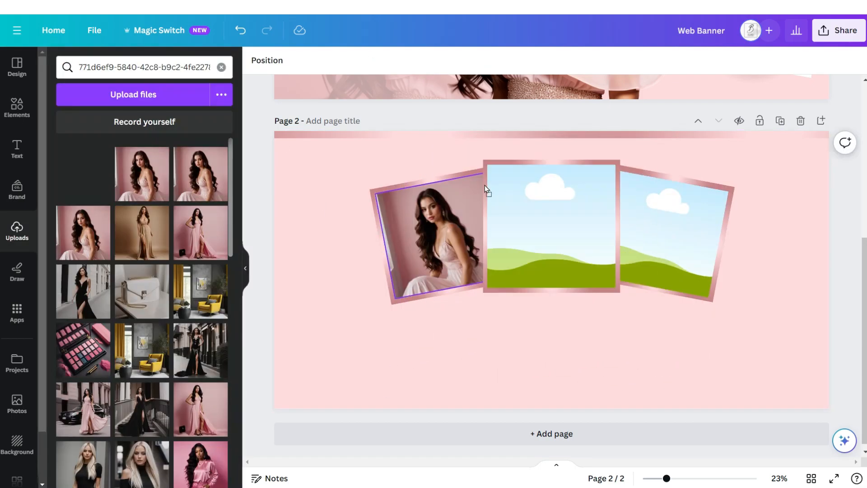
pyautogui.moveTo(484, 185); pyautogui.dragTo(516, 203)
pyautogui.doubleClick(521, 224)
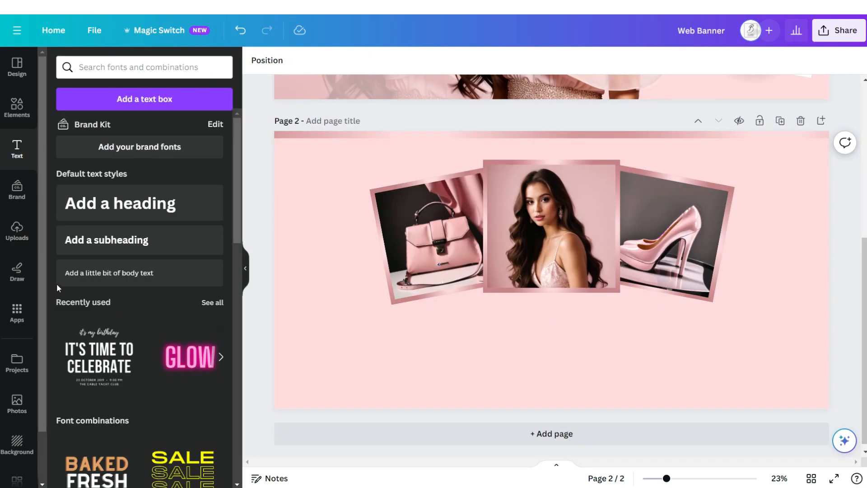
# Below the photos, add bold uppercase "SHOP OUR" and "CHECK OUT WHAT BUYERS ARE LOVING" lines with a large "BESTSELLERS" in Dream Avenue between them.
pyautogui.click(87, 273)
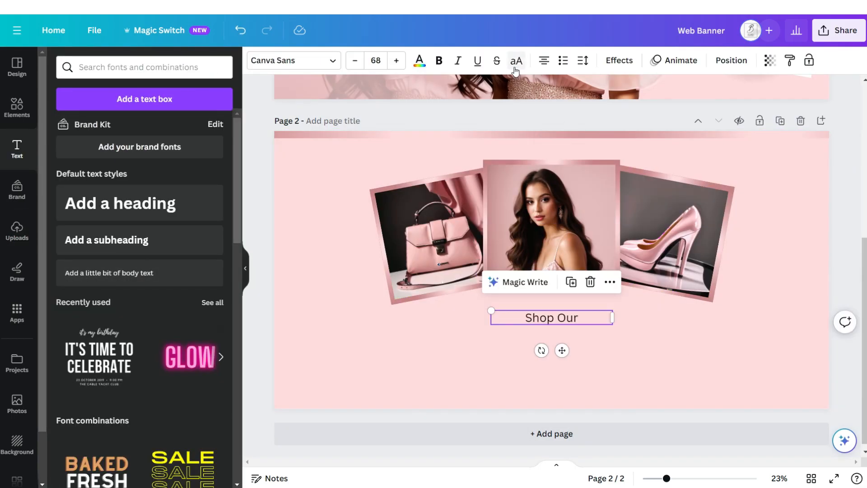
pyautogui.click(439, 64)
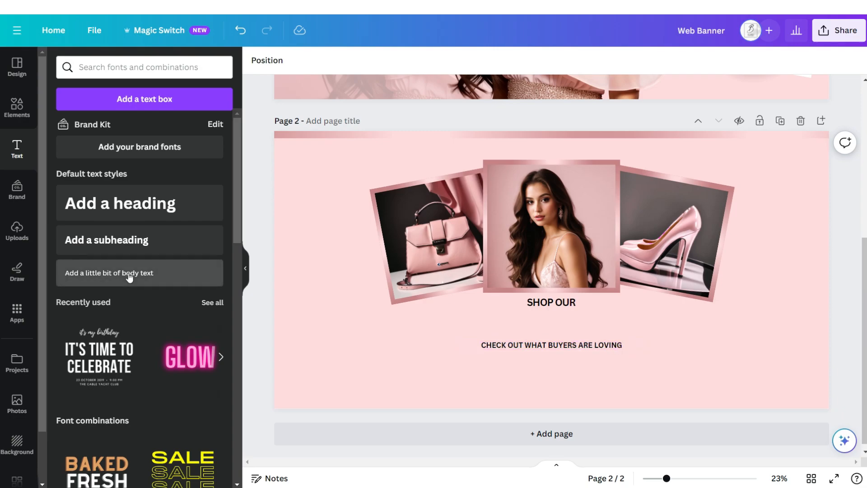
pyautogui.click(129, 277)
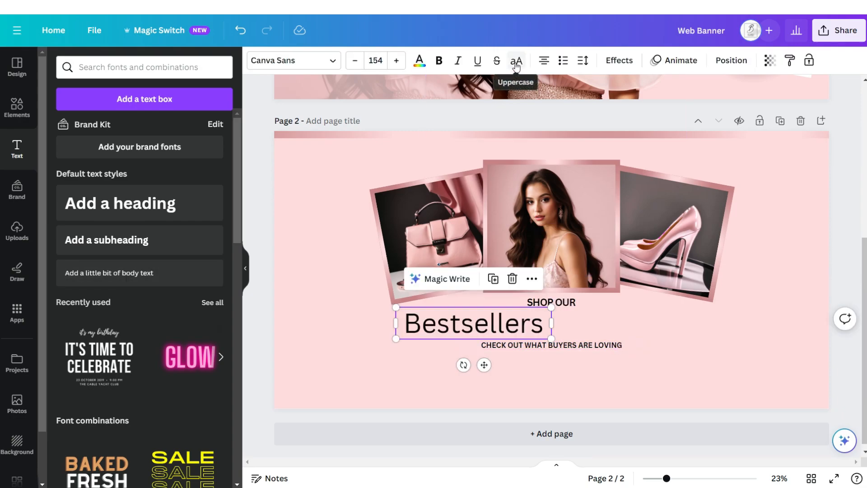
pyautogui.click(517, 64)
pyautogui.click(293, 60)
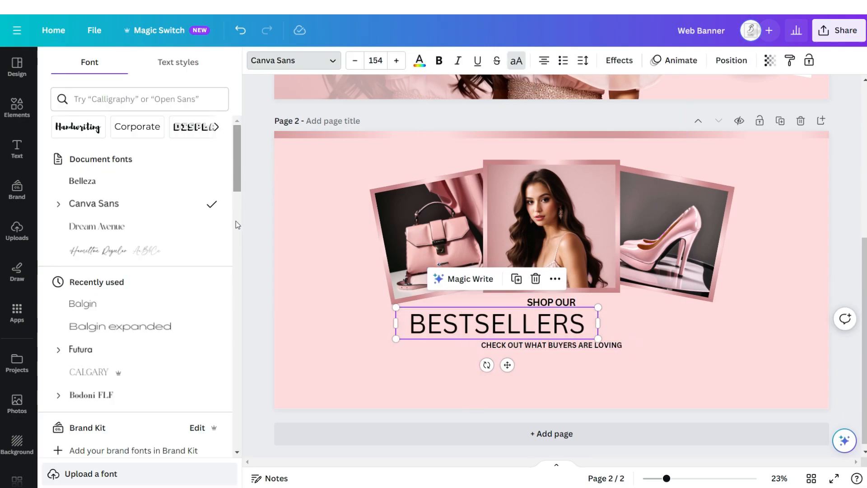
pyautogui.click(212, 228)
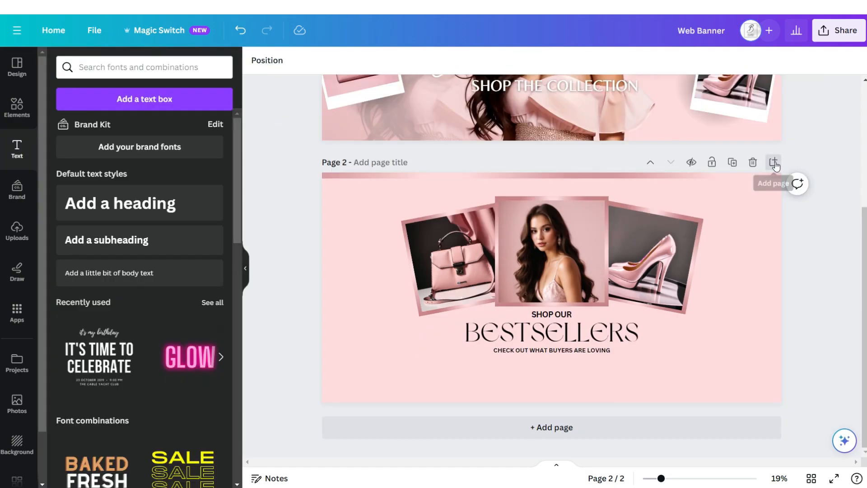
# Add a third page and paste the rose gold strip along its top edge.
pyautogui.click(774, 162)
pyautogui.rightClick(509, 236)
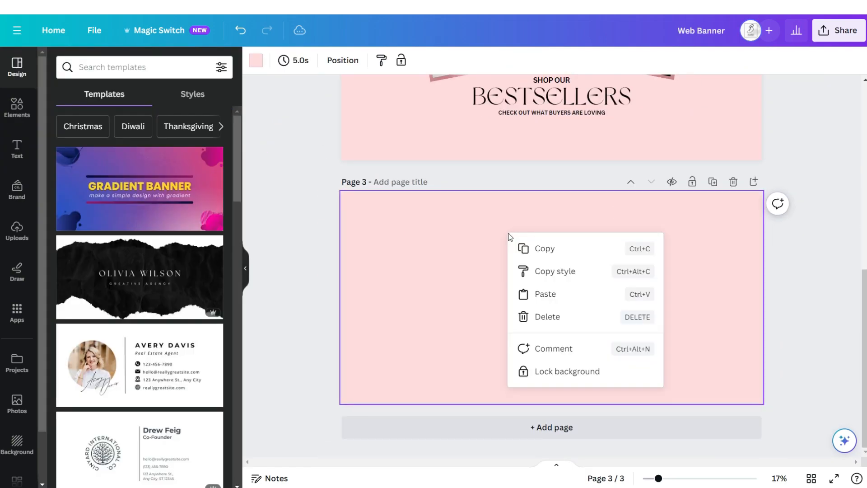
pyautogui.click(545, 294)
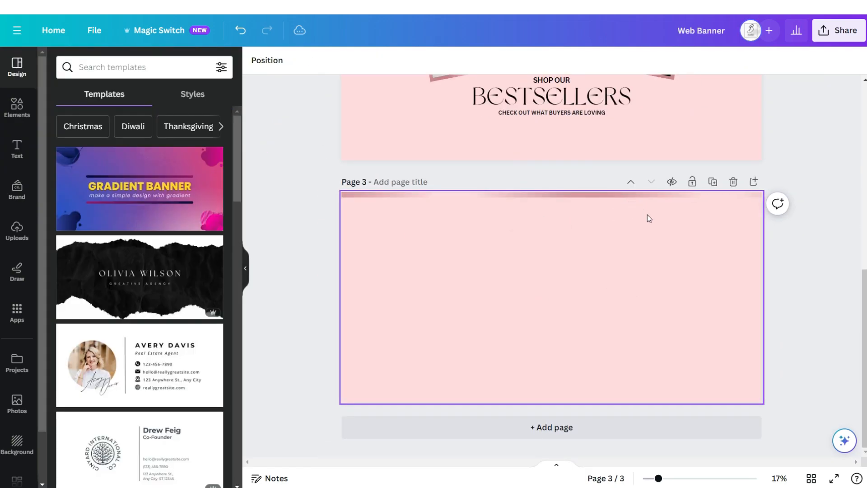
# Copy page 2's centre framed photo to the left half of page 3, enlarge it, and replace its photo with the pink handbag.
pyautogui.scroll(5, 647, 215)
pyautogui.click(553, 215)
pyautogui.rightClick(553, 215)
pyautogui.click(580, 229)
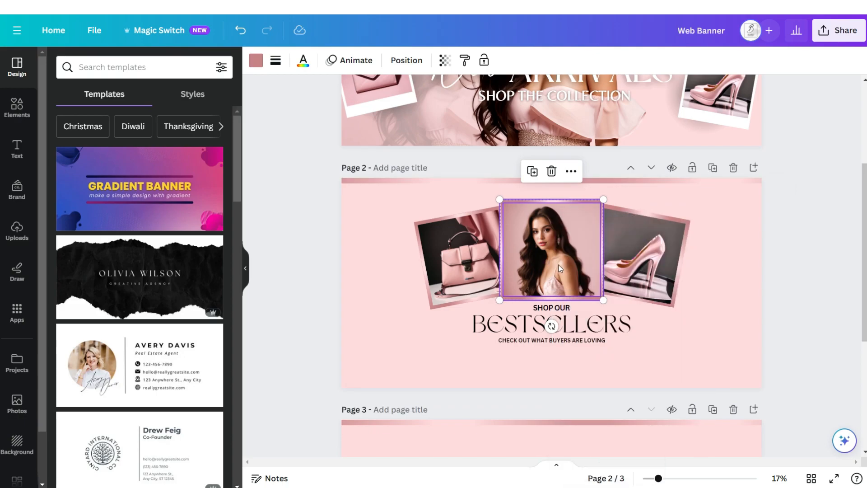
pyautogui.hotkey('ctrl', 'v')
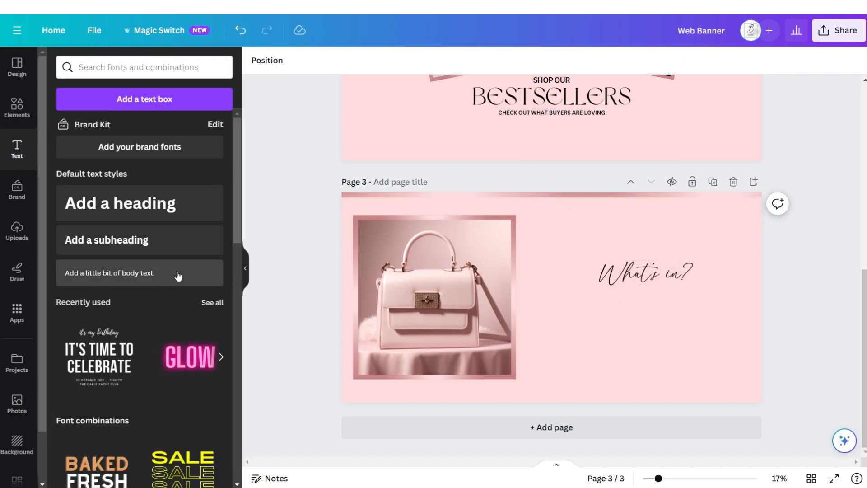
# Beside the handbag, stack "What's in?" in Hamilton Regular, "Our Pick" in Dream Avenue, and bold uppercase "NEW TO OUR SHOP? HERE'S WHAT WE RECOMMEND.".
pyautogui.click(179, 277)
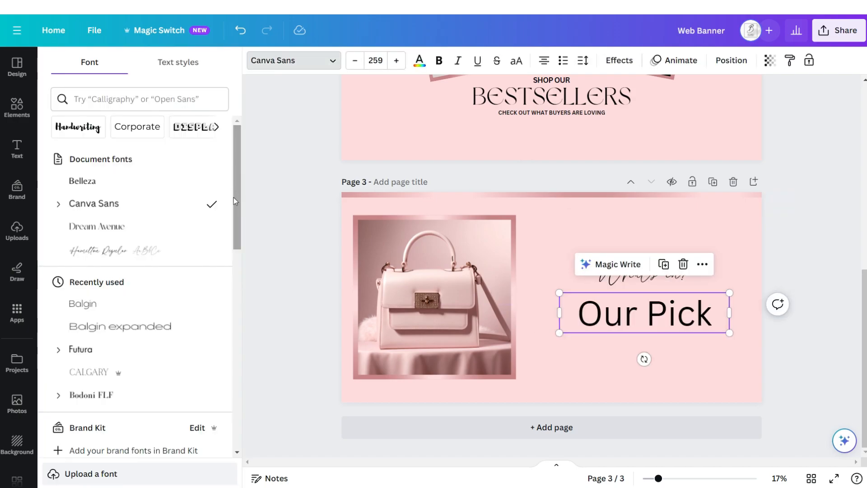
pyautogui.click(199, 228)
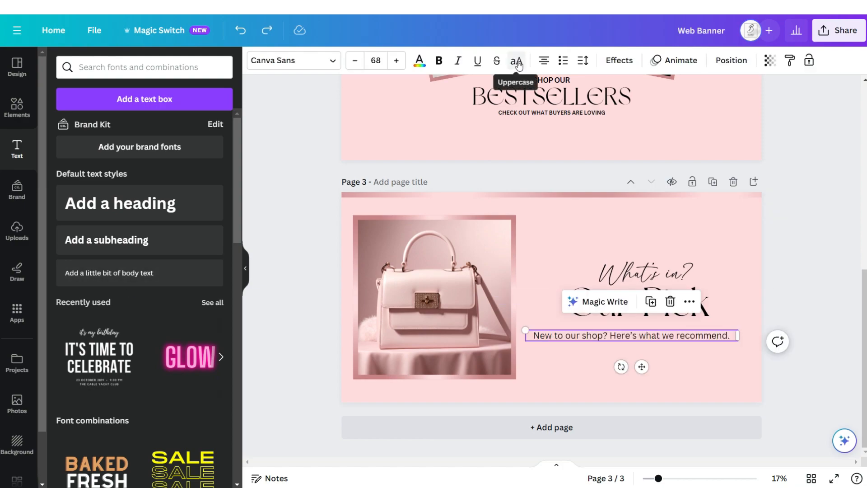
pyautogui.click(517, 61)
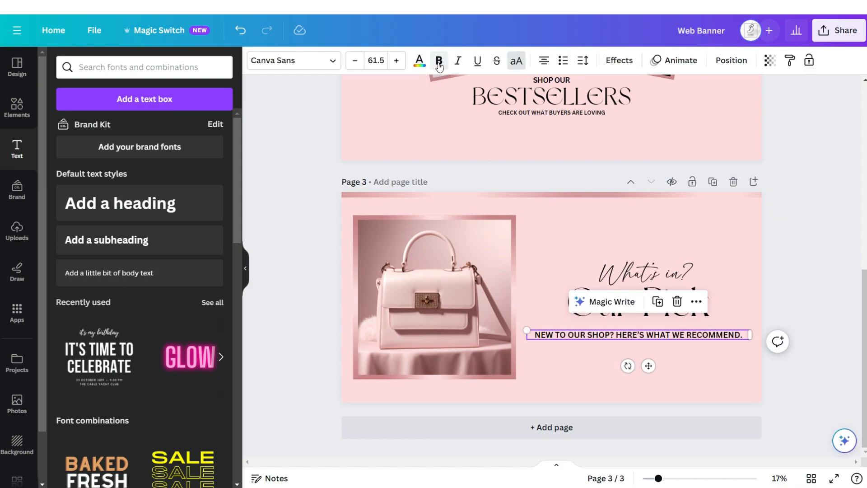
pyautogui.click(784, 351)
pyautogui.scroll(9, 784, 350)
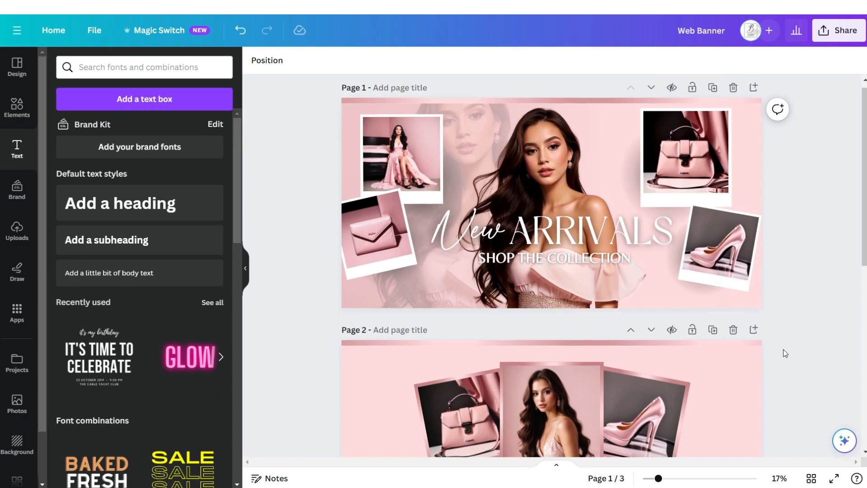
pyautogui.scroll(-4, 786, 354)
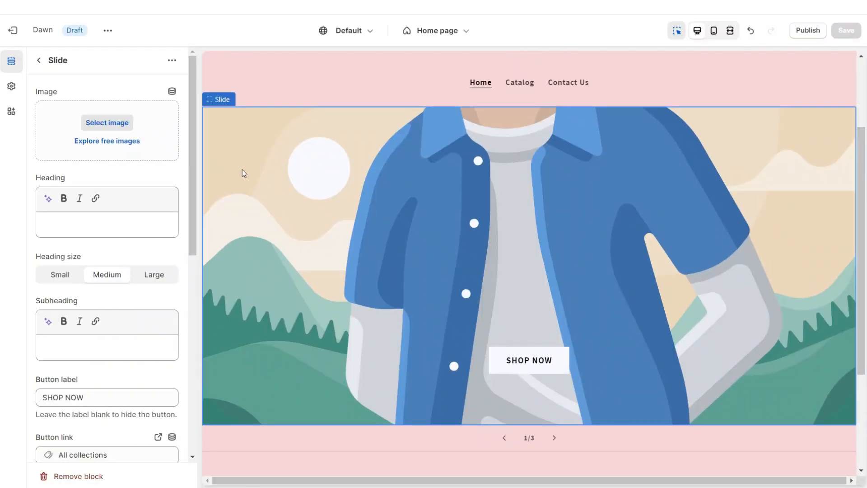
# In the Shopify theme editor, use the New Arrivals banner for the first slide and set the slideshow to Adapt to first image with Dots pagination.
pyautogui.click(116, 130)
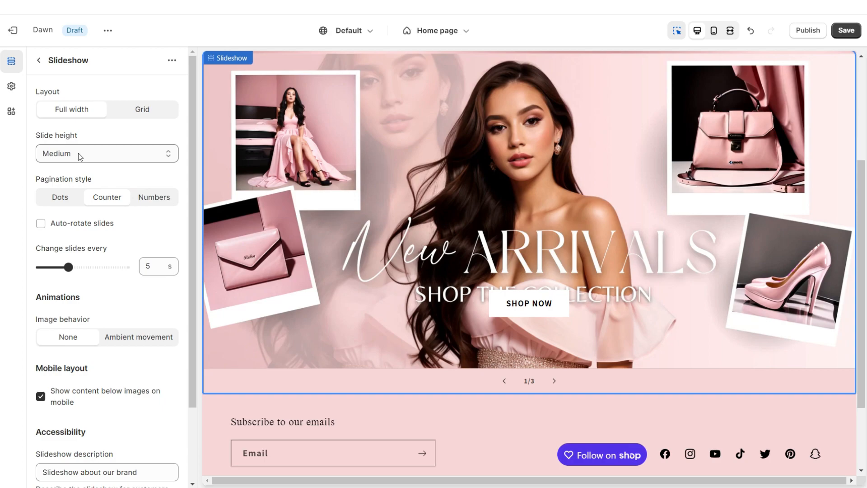
pyautogui.click(78, 154)
pyautogui.click(67, 164)
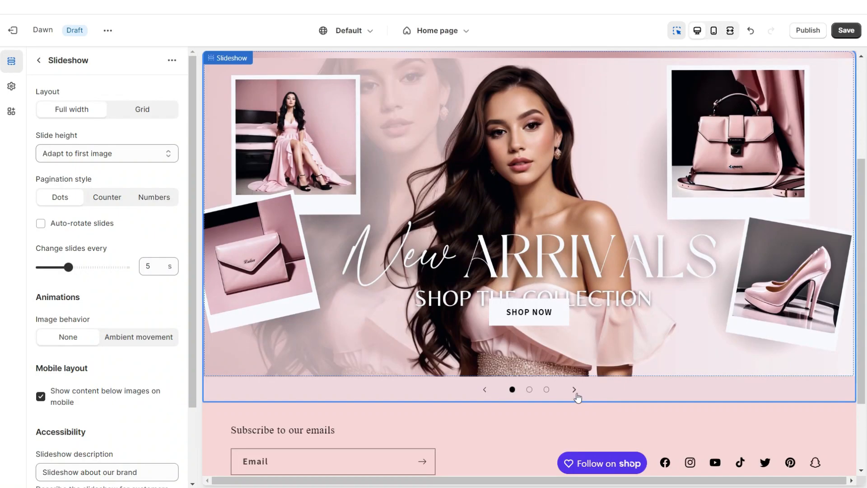
# Use the Bestsellers banner for the second slide and the Our Pick banner for the third, both with outlined SHOP NOW buttons.
pyautogui.click(575, 391)
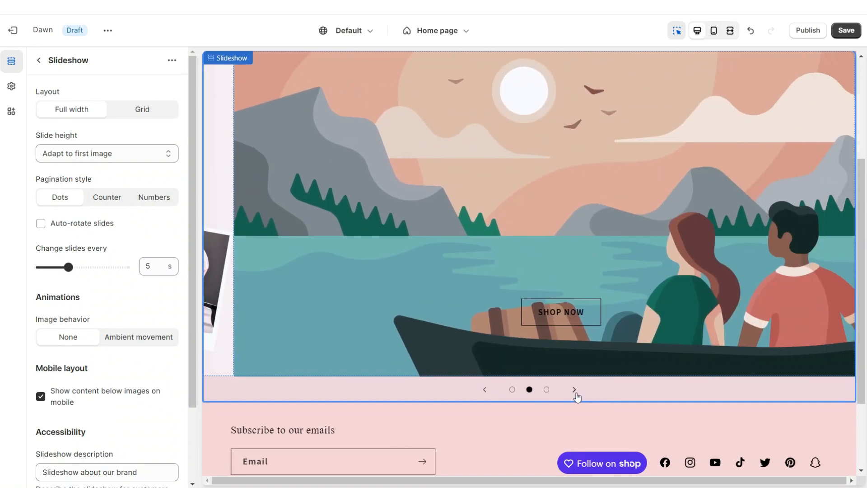
pyautogui.click(784, 317)
# Preview the home page in fullscreen and page through the slideshow's three banners.
pyautogui.click(730, 31)
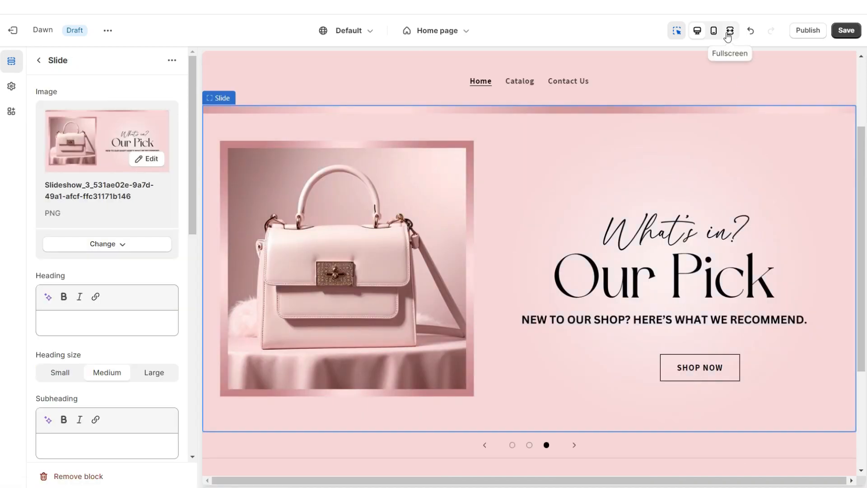
pyautogui.click(729, 31)
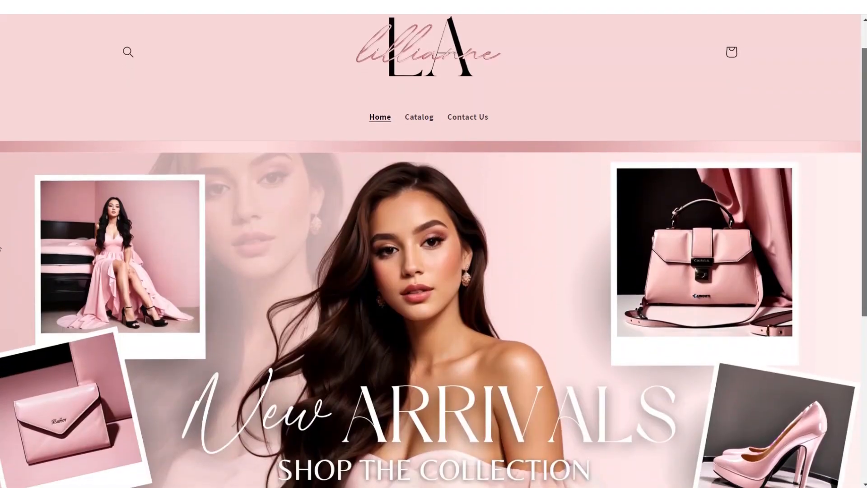
pyautogui.scroll(-3, 479, 484)
pyautogui.click(479, 484)
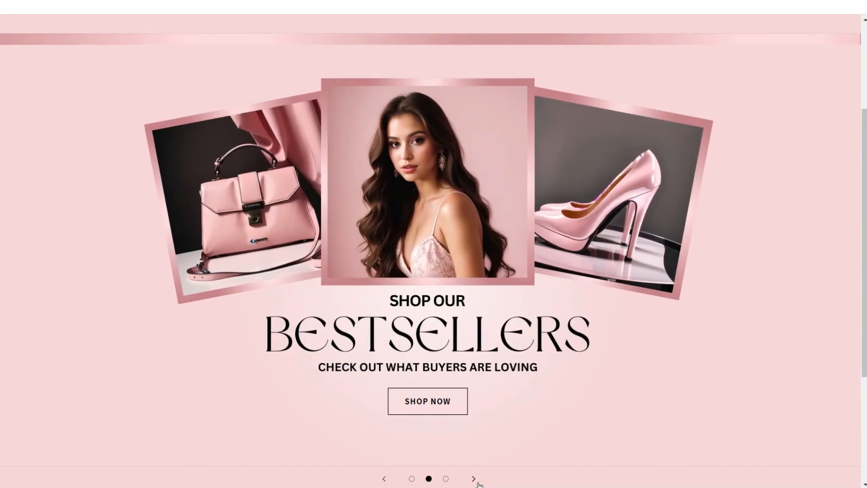
pyautogui.click(479, 483)
pyautogui.click(474, 479)
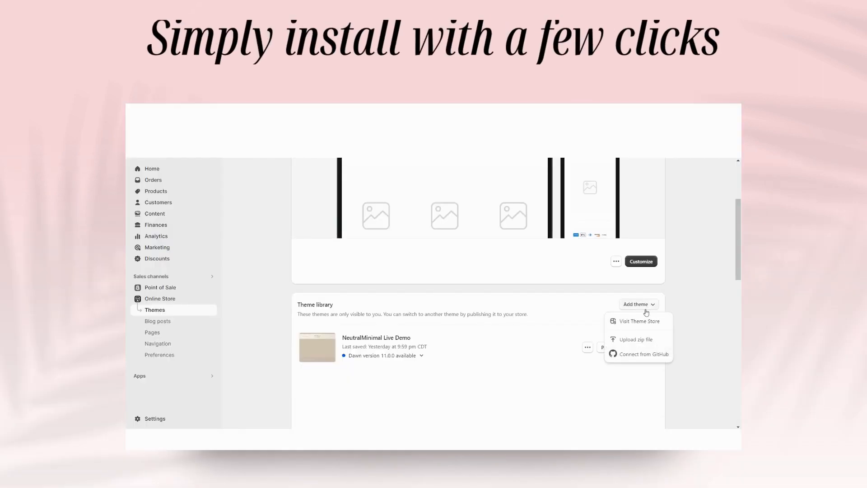
# Upload a theme .zip file to the store's theme library.
pyautogui.click(636, 339)
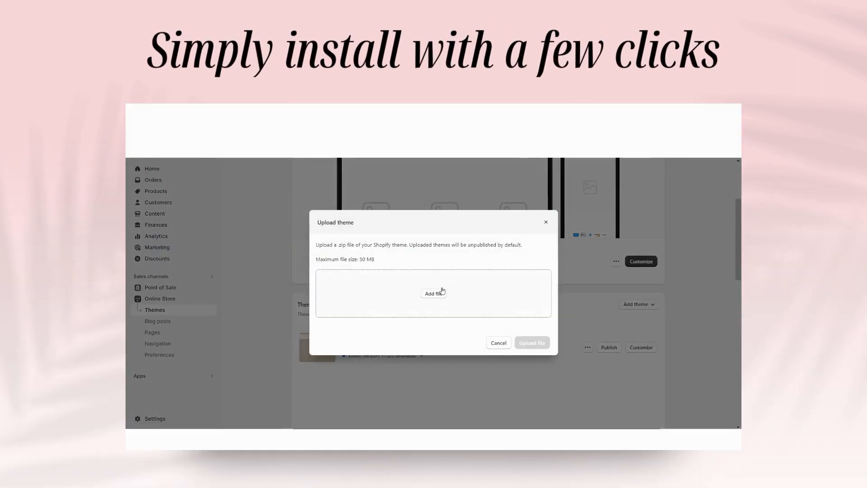
pyautogui.click(442, 291)
pyautogui.click(475, 413)
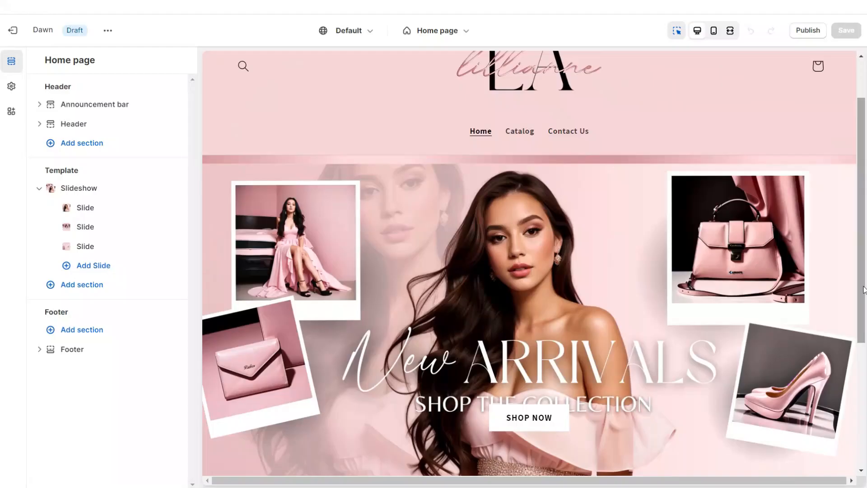
# Add a Collection list section to the template below the slideshow, with 4 columns on desktop.
pyautogui.scroll(-5, 864, 289)
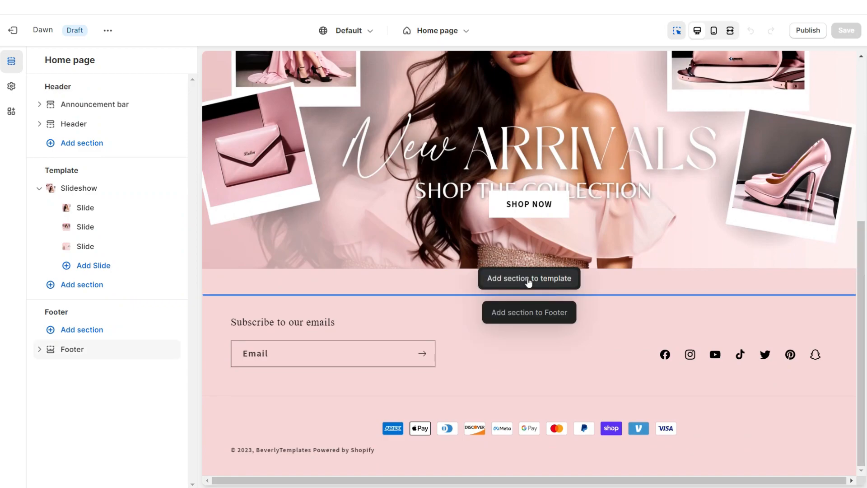
pyautogui.click(527, 279)
pyautogui.click(177, 275)
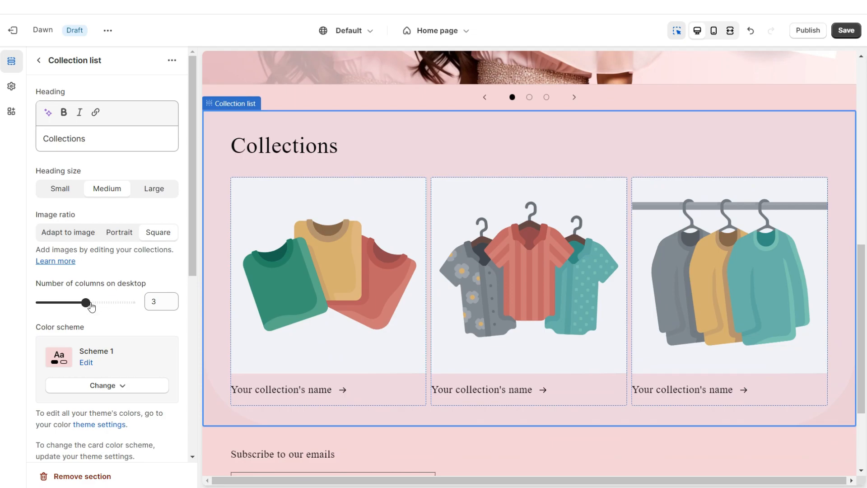
pyautogui.moveTo(93, 301); pyautogui.dragTo(108, 303)
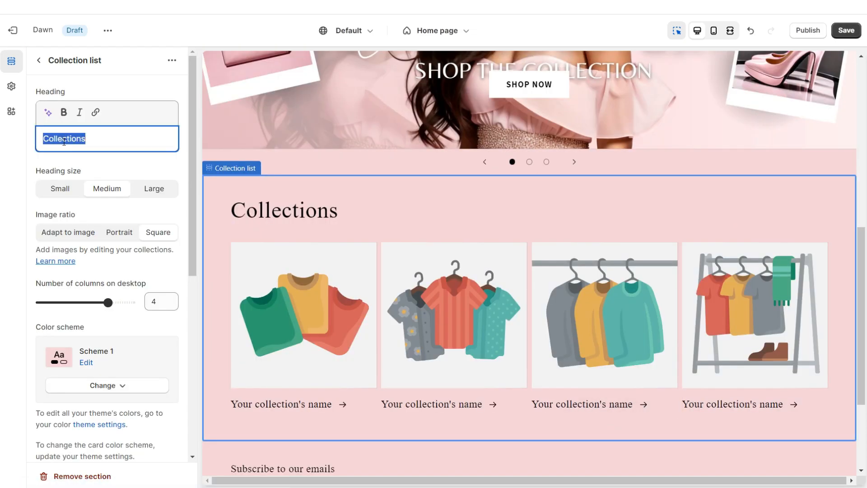
# Set the collection list's heading to "SHOP OUR CATEGORIES" with SHOP in italics.
pyautogui.write('SHOP OUR CATEGORIES')
pyautogui.scroll(-6, 35, 223)
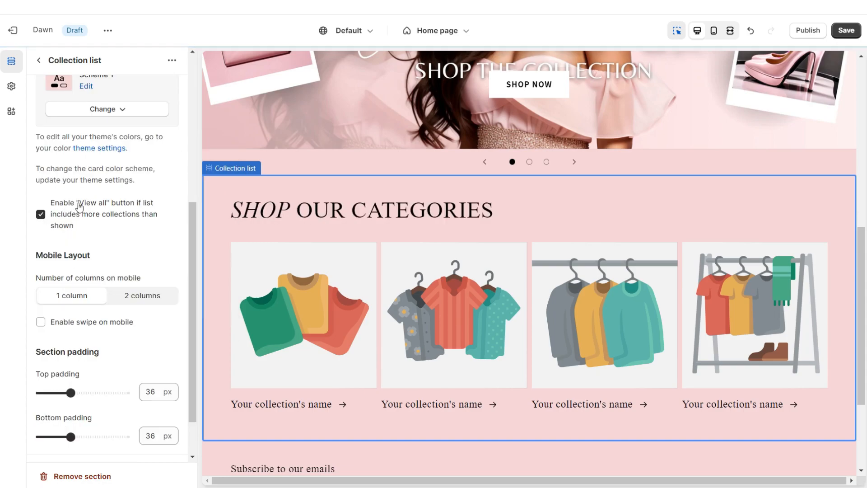
pyautogui.click(609, 345)
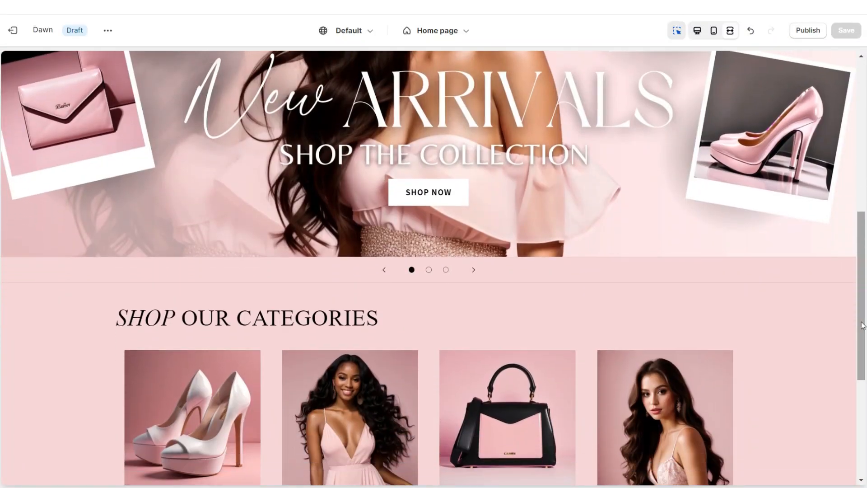
# Add an Image banner section below the categories and hide its text container on desktop and mobile.
pyautogui.scroll(-4, 863, 326)
pyautogui.scroll(1, 863, 325)
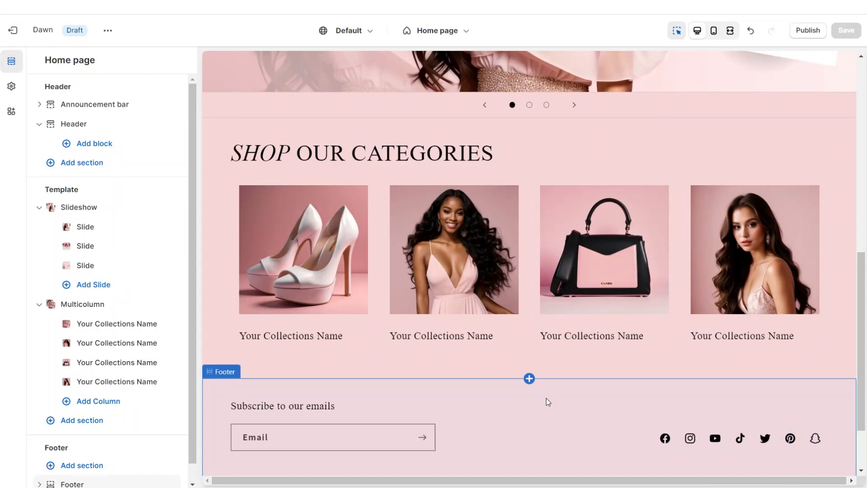
pyautogui.click(530, 379)
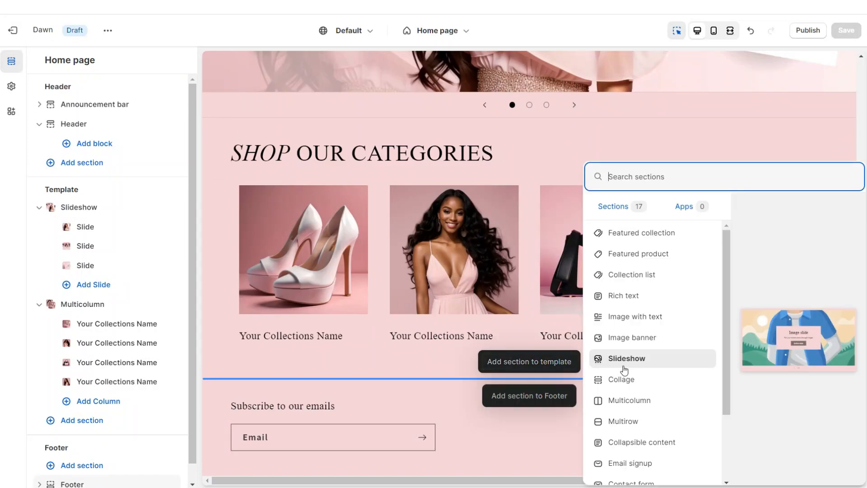
pyautogui.click(640, 337)
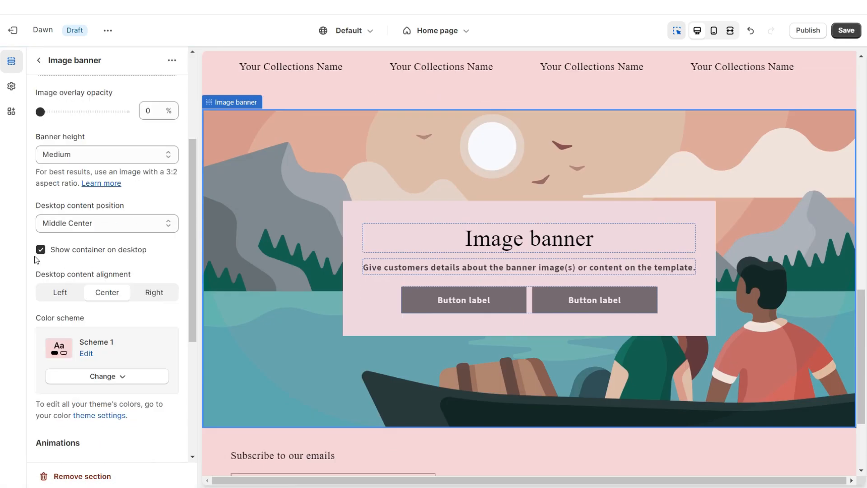
pyautogui.click(41, 250)
pyautogui.scroll(-5, 44, 311)
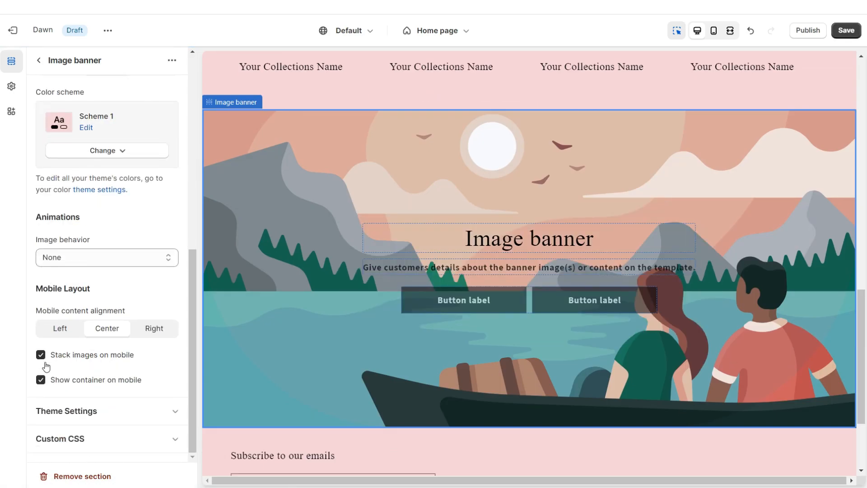
# Fill the banner with an "ABOUT US" heading with italic ABOUT, a pasted description and one CONTACT US button, in a light-text color scheme.
pyautogui.tripleClick(79, 238)
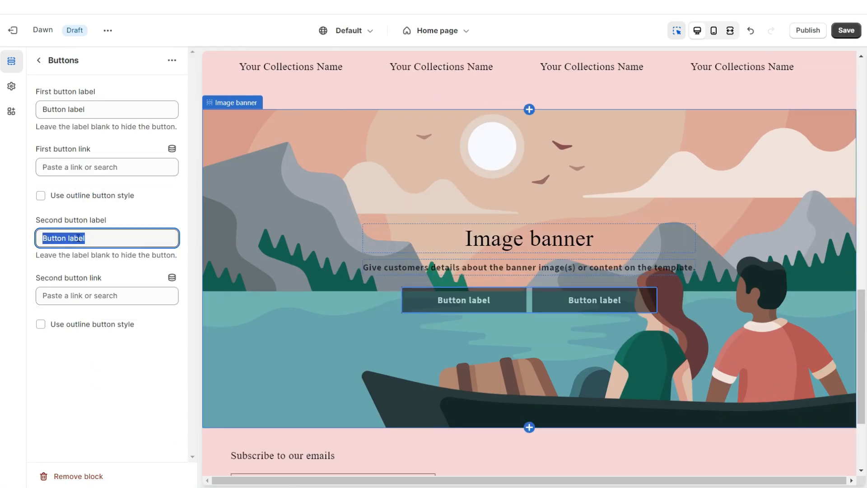
pyautogui.click(28, 150)
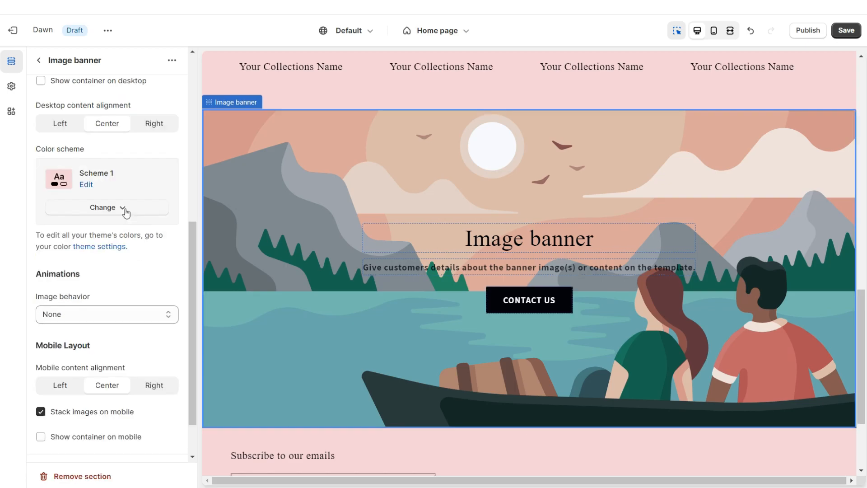
pyautogui.click(126, 212)
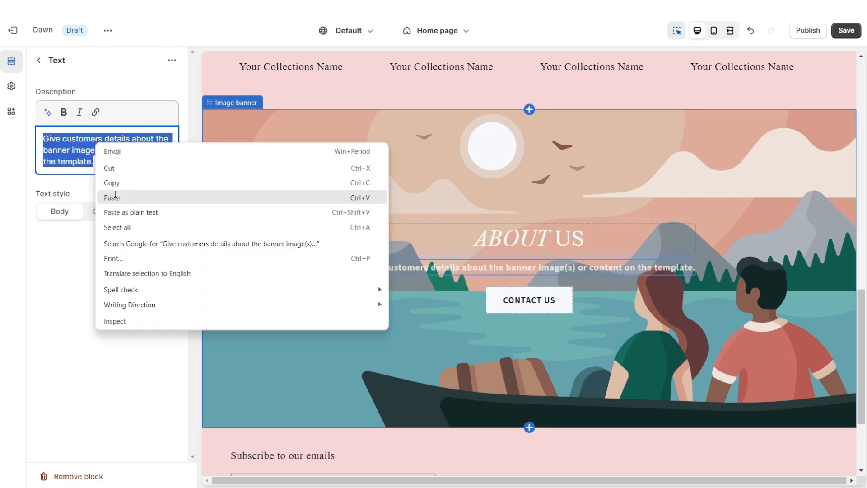
pyautogui.click(111, 198)
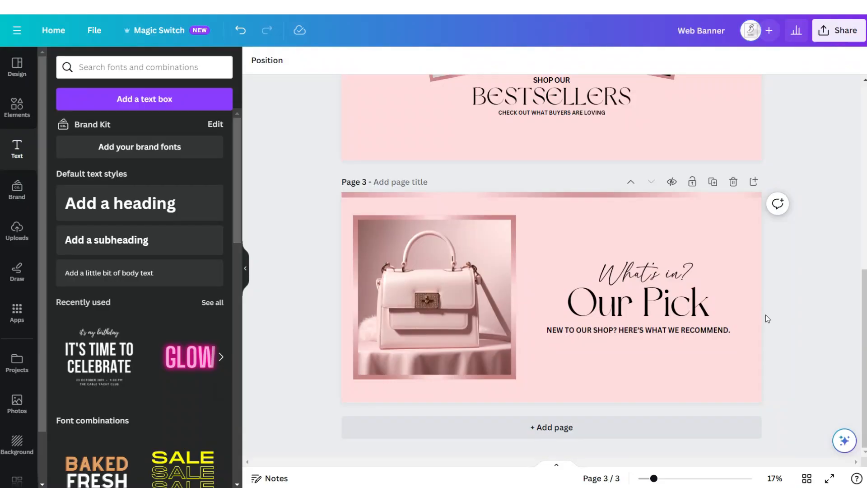
# In the Canva web banner design, add a fourth page and place a single-image grid in its centre.
pyautogui.scroll(5, 766, 315)
pyautogui.scroll(-5, 760, 376)
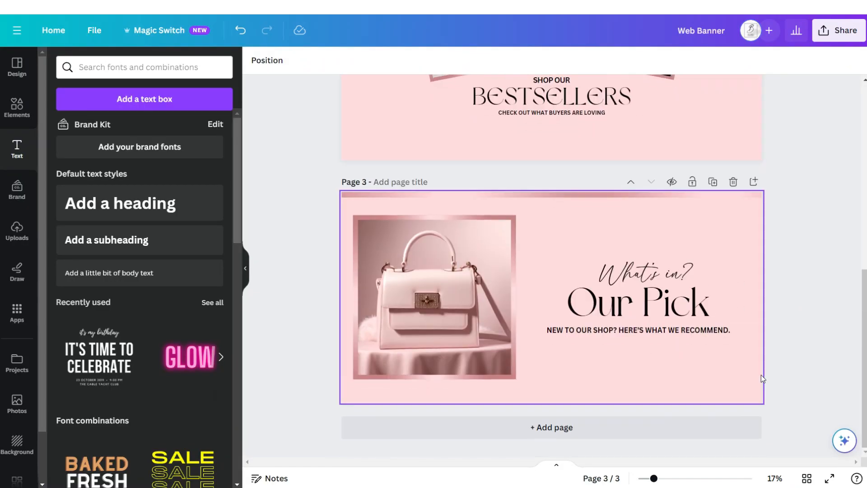
pyautogui.click(754, 183)
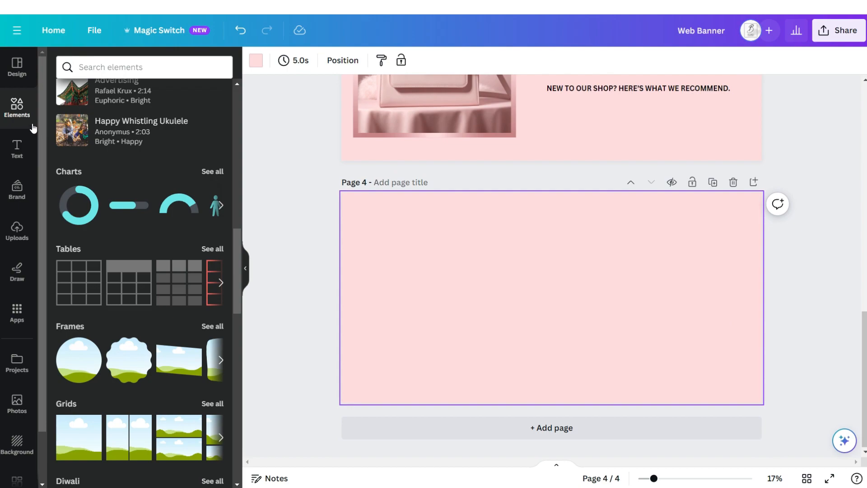
pyautogui.click(81, 434)
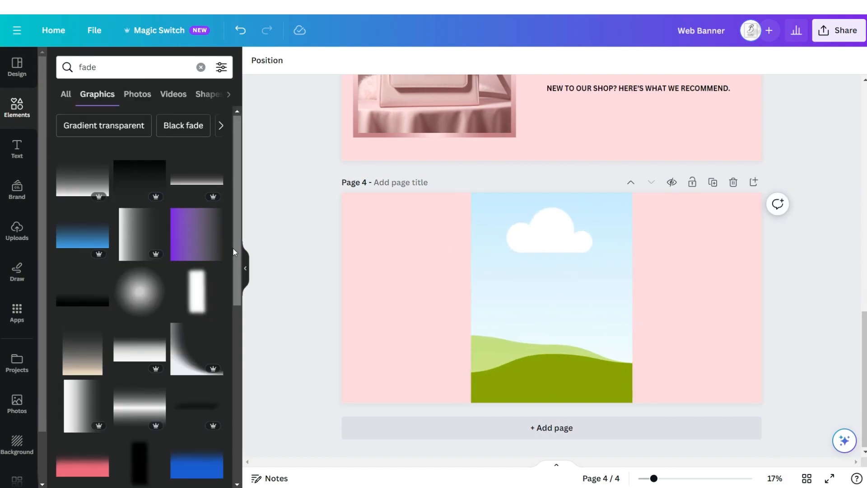
# Shade both sides of the centre grid with "fade" graphics at transparency 58, and fill the grid with the seated woman in a pink dress.
pyautogui.scroll(-1, 233, 248)
pyautogui.moveTo(82, 183); pyautogui.dragTo(461, 316)
pyautogui.moveTo(461, 356); pyautogui.dragTo(528, 287)
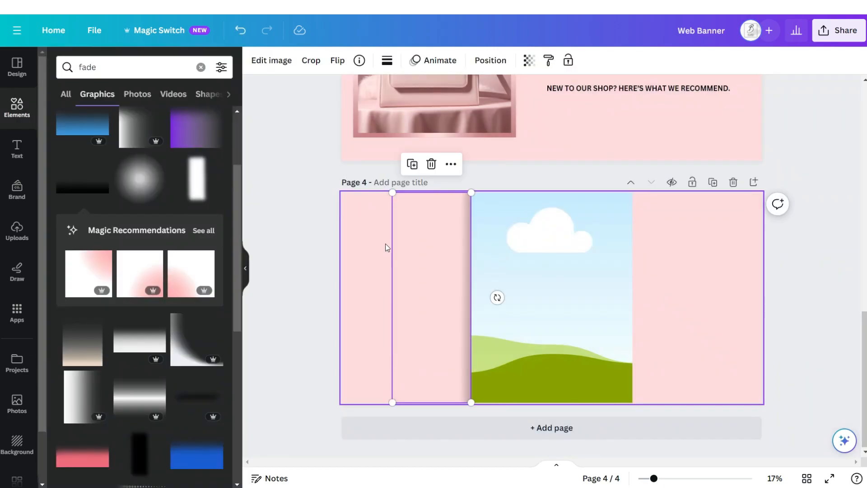
pyautogui.click(412, 164)
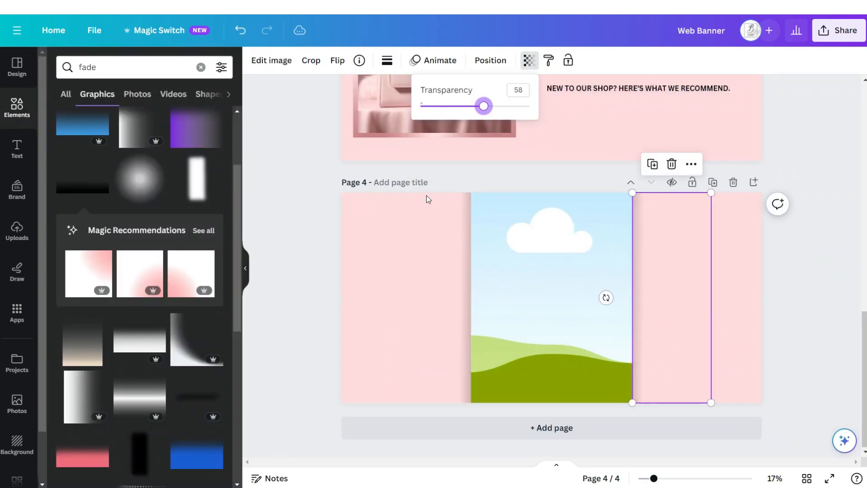
pyautogui.click(314, 232)
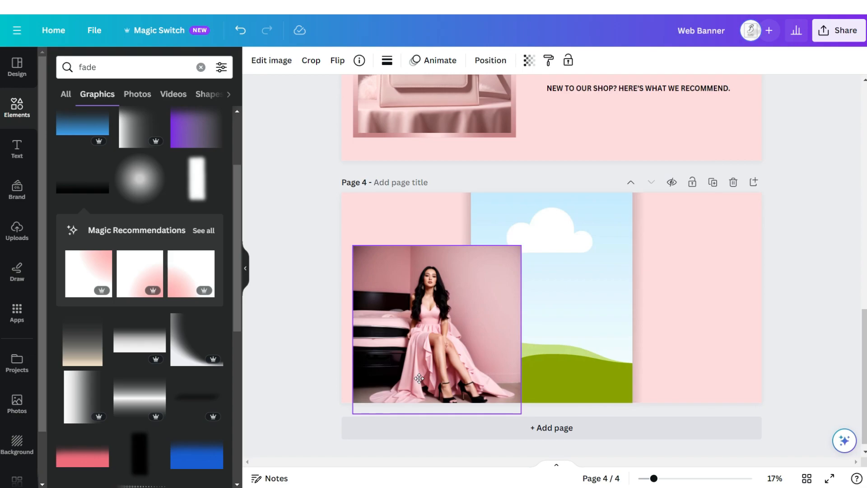
pyautogui.moveTo(419, 377); pyautogui.dragTo(464, 362)
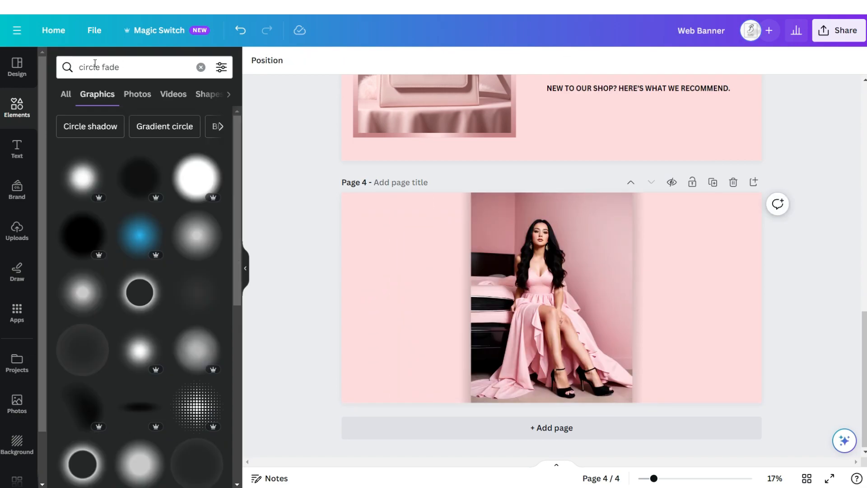
# Add a "circle fade" graphic over page 4's left panel, recolour it white, enlarge it, and set its transparency to about 76.
pyautogui.click(91, 317)
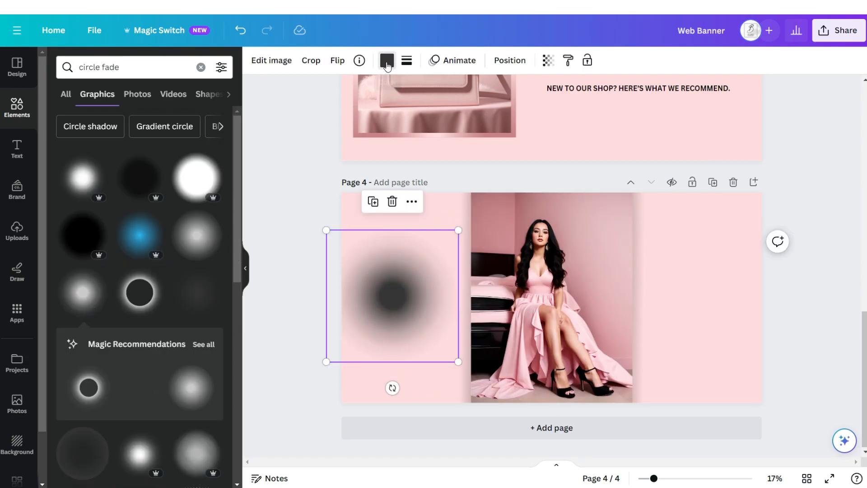
pyautogui.click(387, 61)
pyautogui.click(215, 134)
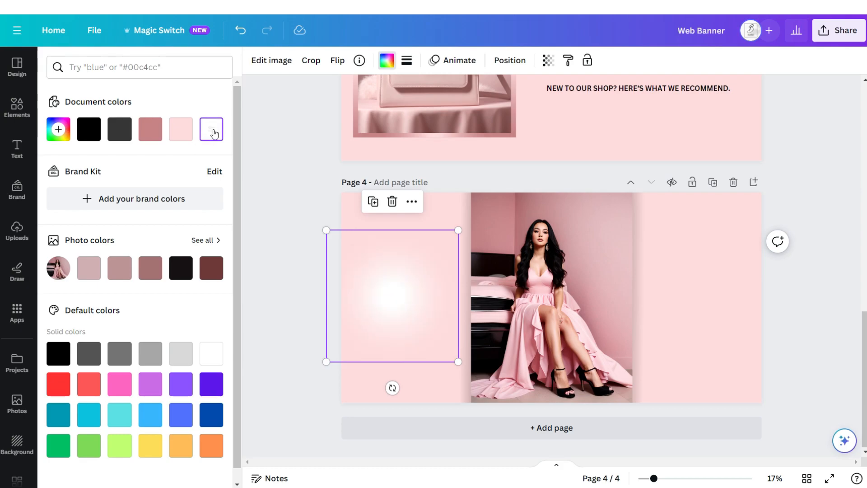
pyautogui.moveTo(459, 230); pyautogui.dragTo(519, 170)
pyautogui.moveTo(389, 249); pyautogui.dragTo(371, 266)
pyautogui.moveTo(308, 378); pyautogui.dragTo(299, 387)
pyautogui.click(548, 61)
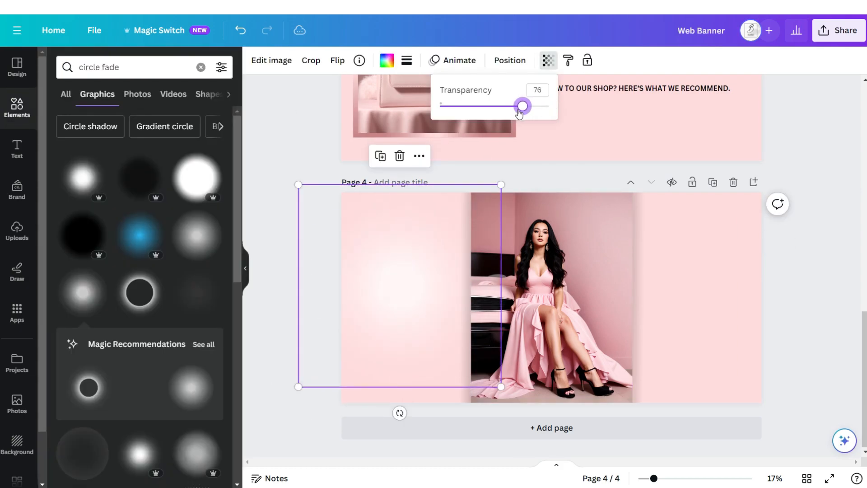
# Duplicate the white glow and place the copy over page 4's right panel.
pyautogui.click(383, 164)
pyautogui.click(384, 161)
pyautogui.moveTo(629, 300); pyautogui.dragTo(674, 284)
# Add the business name "Lilli Anne" in the Authentic Signature font, rotated vertically and enlarged on the left panel.
pyautogui.click(16, 149)
pyautogui.click(77, 280)
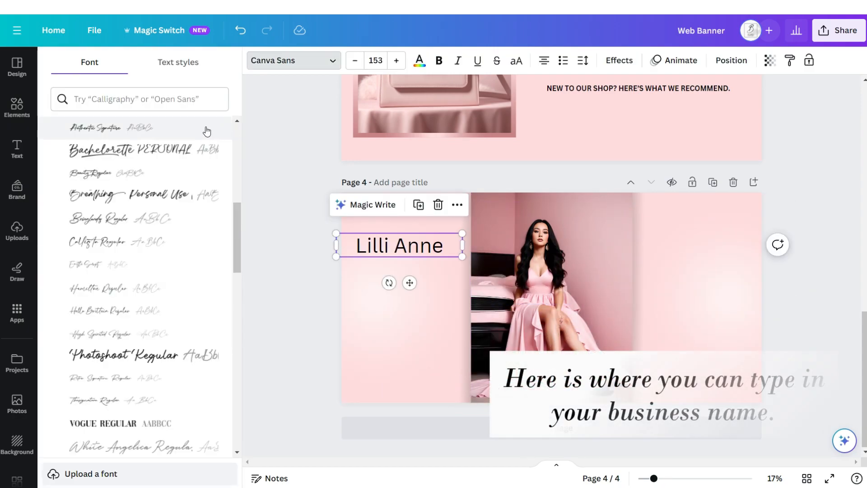
pyautogui.click(207, 131)
pyautogui.moveTo(389, 283); pyautogui.dragTo(437, 252)
pyautogui.moveTo(412, 306); pyautogui.dragTo(428, 389)
pyautogui.moveTo(410, 360); pyautogui.dragTo(375, 371)
pyautogui.click(292, 326)
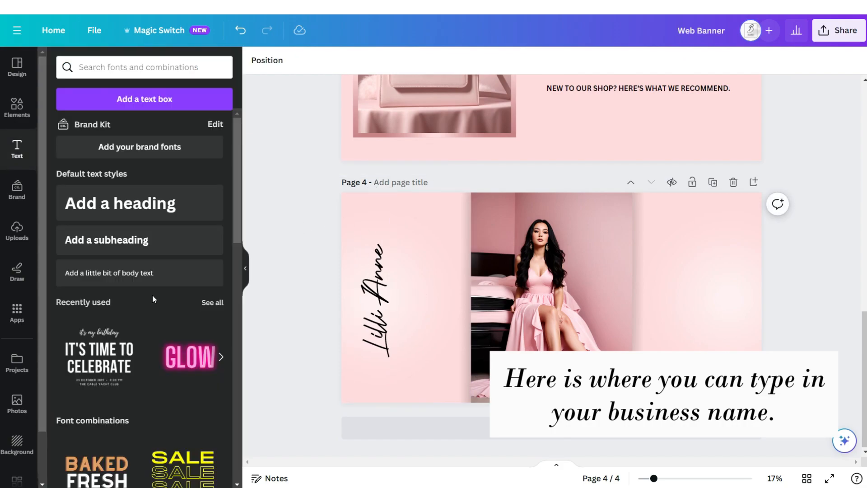
# Add uppercase "BOUTIQUE" in the Alta font, rotate it vertically, enlarge it to size 247, and place it beside the business name.
pyautogui.click(143, 277)
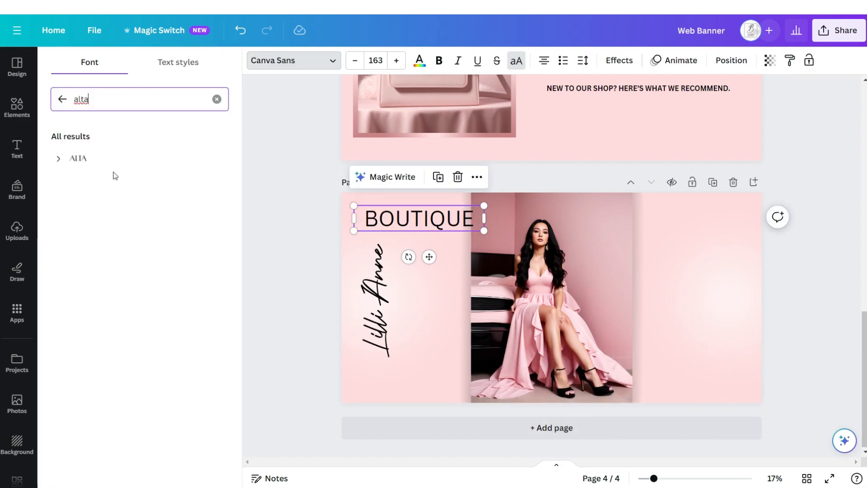
pyautogui.click(115, 168)
pyautogui.moveTo(409, 257); pyautogui.dragTo(468, 231)
pyautogui.moveTo(420, 251); pyautogui.dragTo(400, 292)
pyautogui.moveTo(411, 325); pyautogui.dragTo(425, 397)
# Fade the vertical BOUTIQUE text by greatly lowering its transparency value.
pyautogui.click(770, 60)
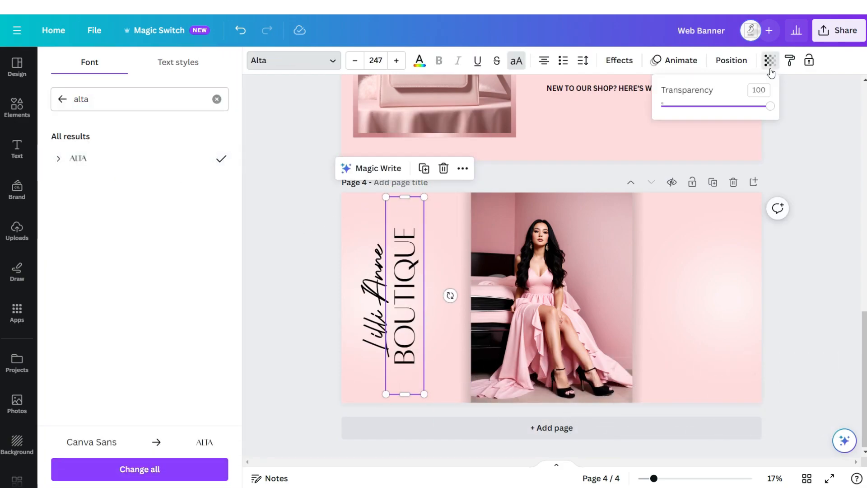
pyautogui.moveTo(765, 106); pyautogui.dragTo(678, 106)
pyautogui.click(818, 258)
pyautogui.click(311, 225)
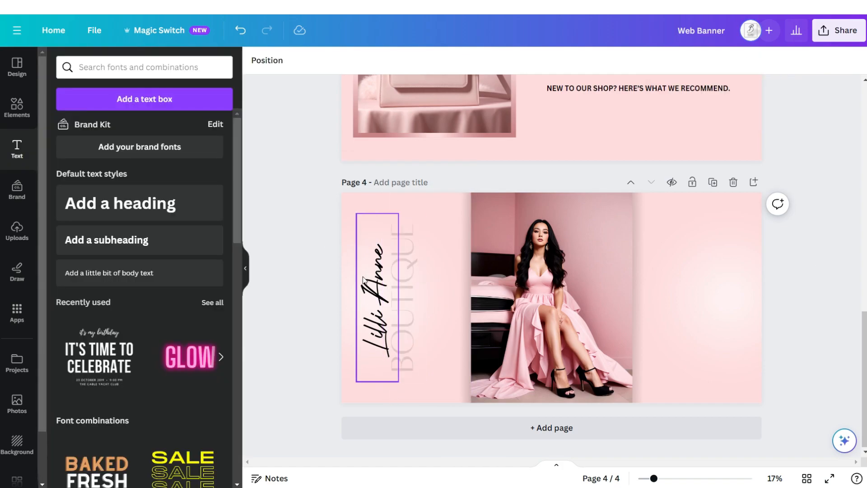
# Duplicate "Lilli Anne" and the faded BOUTIQUE text onto page 4's right panel, flipped to mirror the left, and download page 4 as PNG.
pyautogui.click(376, 300)
pyautogui.click(398, 187)
pyautogui.moveTo(377, 302); pyautogui.dragTo(628, 286)
pyautogui.moveTo(672, 283); pyautogui.dragTo(735, 296)
pyautogui.click(403, 300)
pyautogui.click(424, 188)
pyautogui.moveTo(403, 300); pyautogui.dragTo(652, 293)
pyautogui.moveTo(680, 317); pyautogui.dragTo(723, 318)
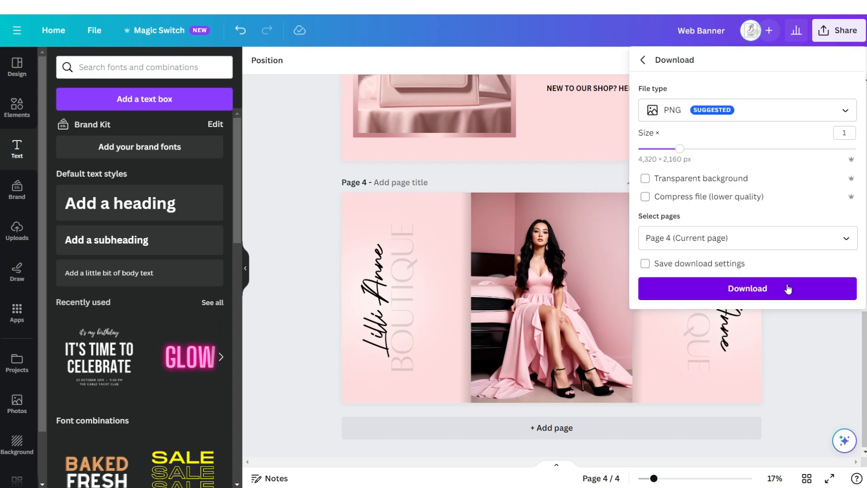
pyautogui.click(789, 288)
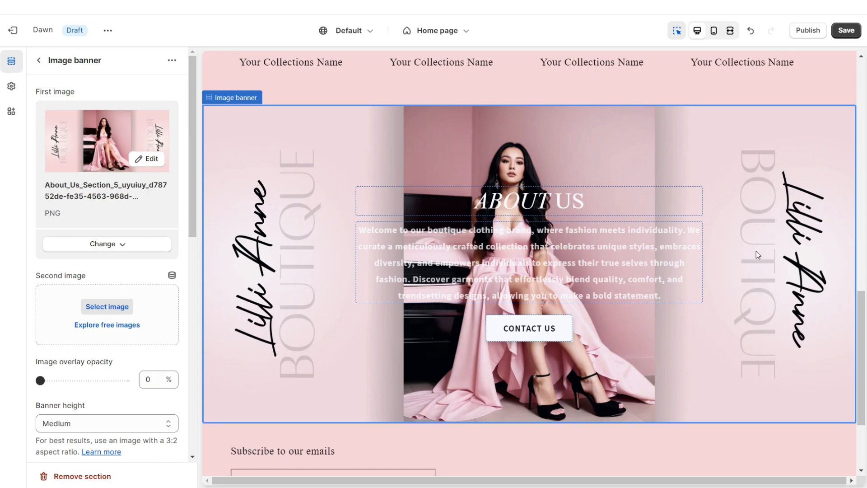
# Set the About Us image banner's height to Small and its image behavior to Fixed background position.
pyautogui.scroll(-4, 65, 240)
pyautogui.click(72, 254)
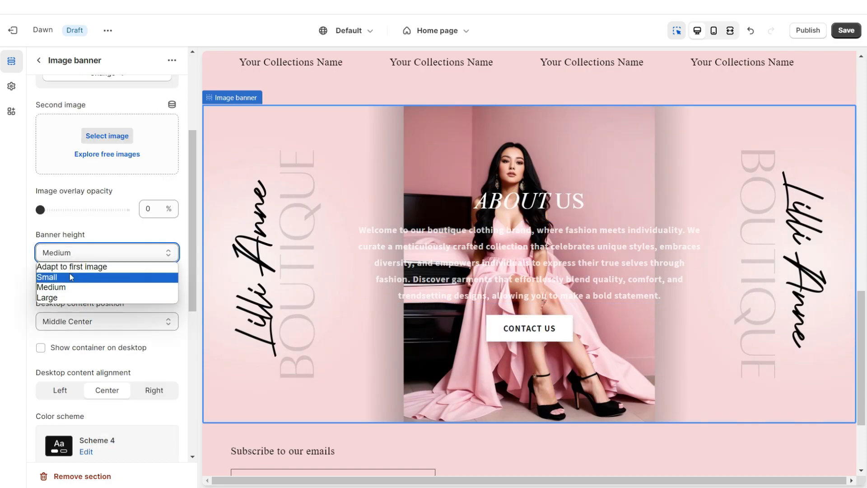
pyautogui.click(72, 273)
pyautogui.scroll(-7, 62, 248)
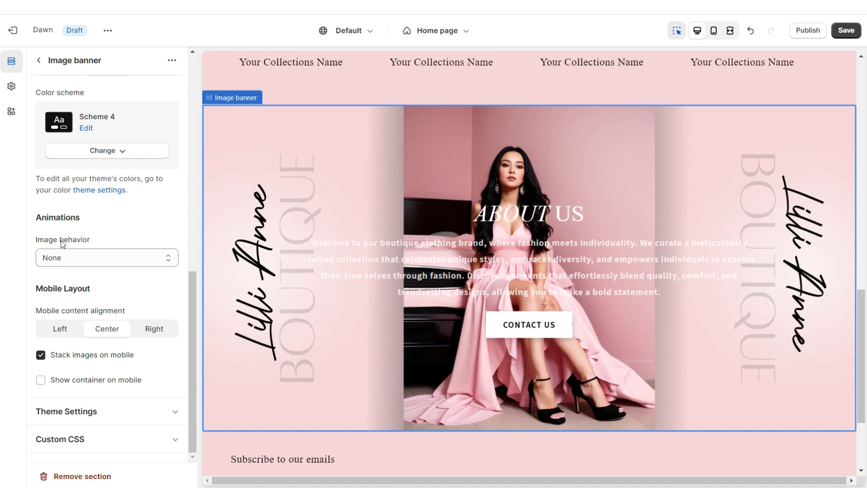
pyautogui.click(67, 256)
pyautogui.click(76, 292)
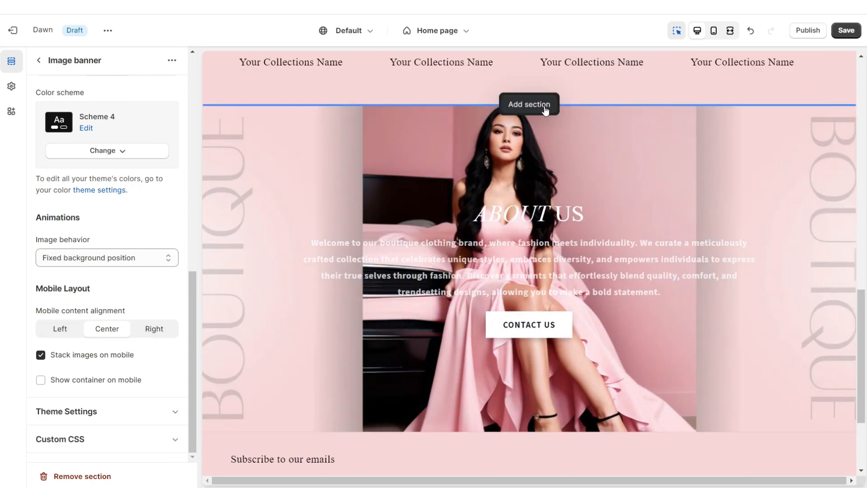
# Add an empty Rich text section above the About Us banner with 52 px top padding, 0 px bottom padding and color Scheme 2.
pyautogui.click(544, 106)
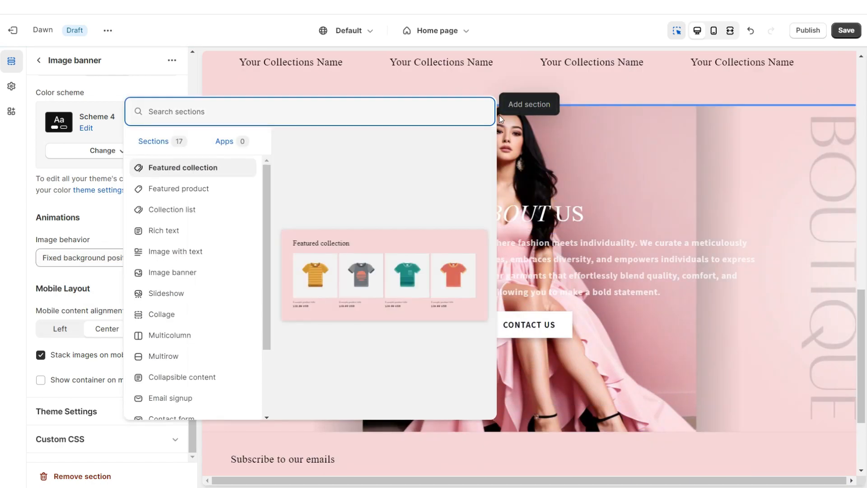
pyautogui.click(219, 234)
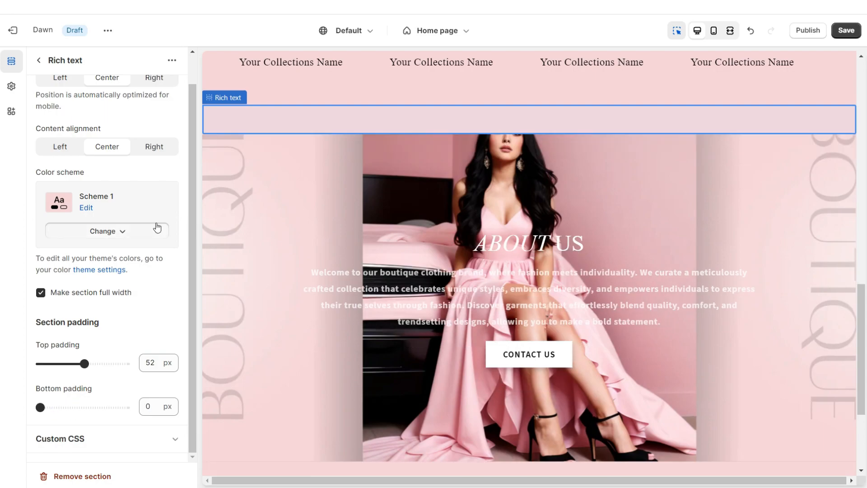
pyautogui.click(155, 228)
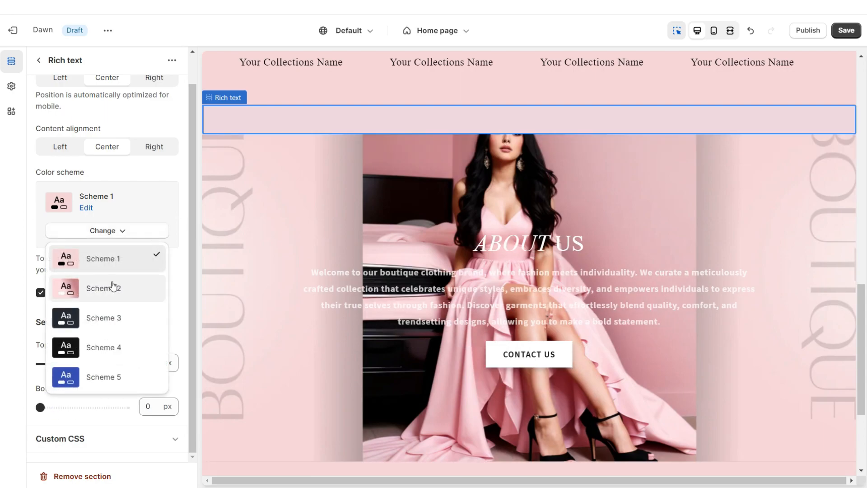
pyautogui.click(113, 287)
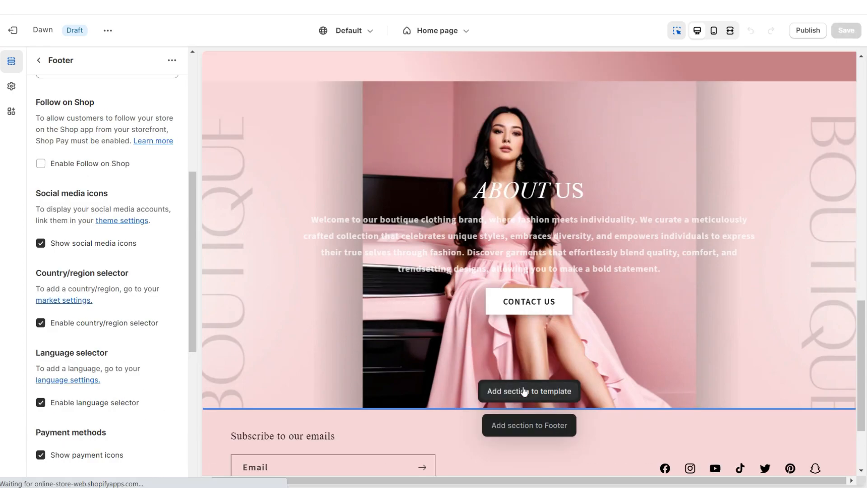
# Add a matching gradient strip section below the About Us banner and review the home page in the preview.
pyautogui.click(524, 391)
pyautogui.click(624, 294)
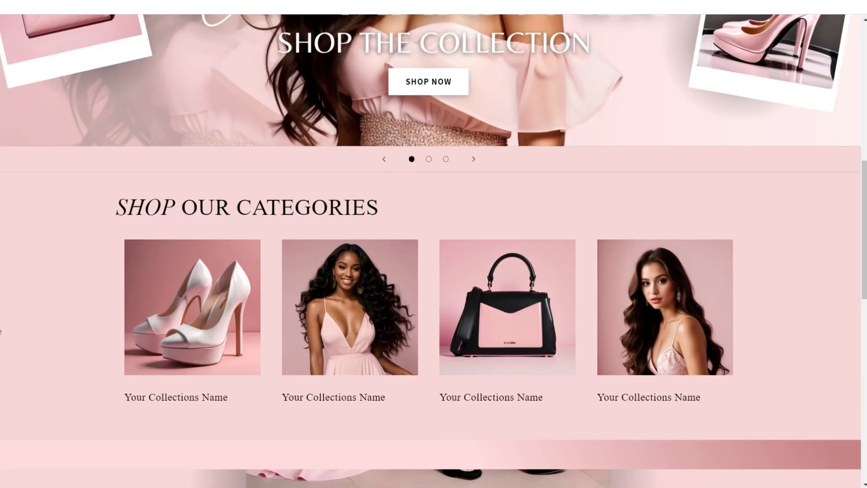
pyautogui.scroll(-9, 0, 332)
pyautogui.scroll(2, 434, 244)
pyautogui.scroll(-3, 434, 244)
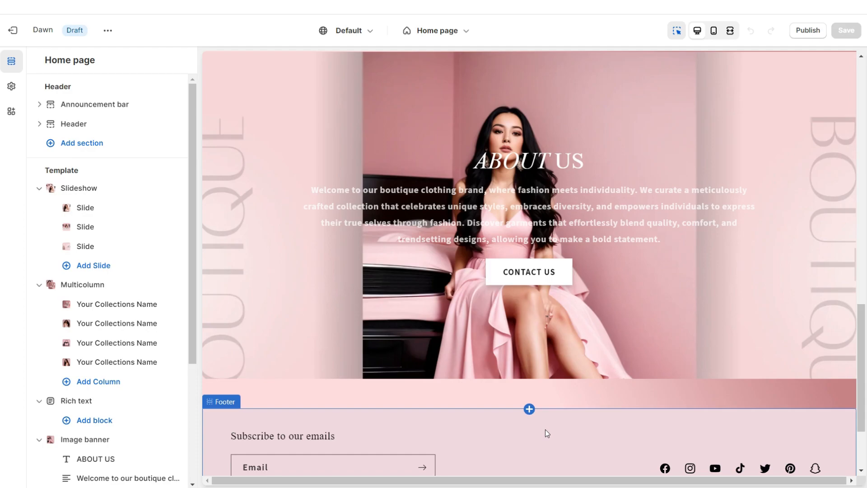
# Add a Multicolumn section to the template just above the footer and clear its heading and button label.
pyautogui.click(529, 409)
pyautogui.click(512, 392)
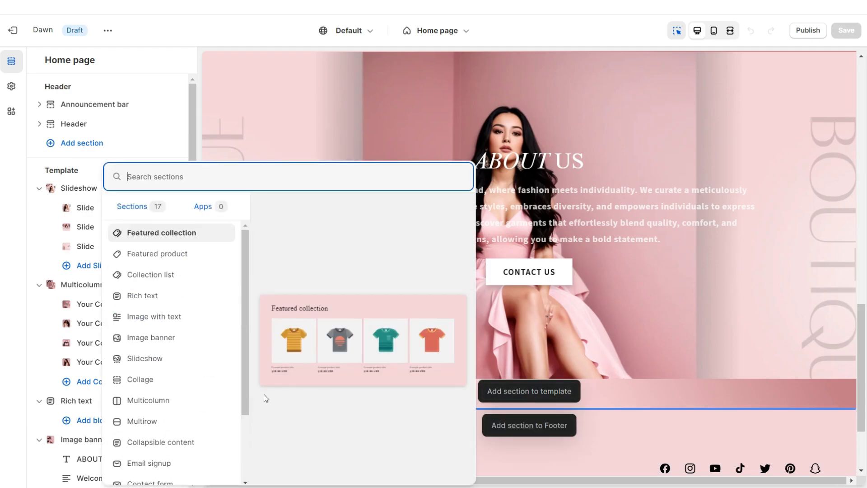
pyautogui.click(149, 401)
pyautogui.doubleClick(84, 144)
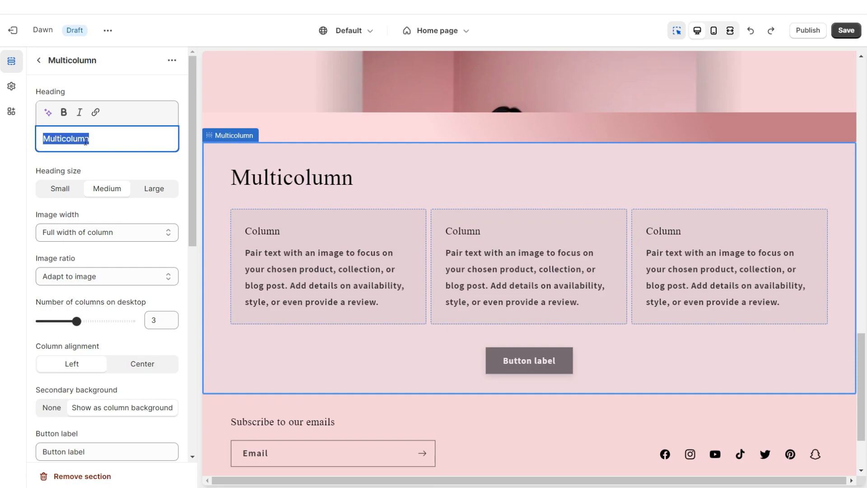
pyautogui.press('BackSpace')
pyautogui.scroll(-4, 86, 142)
pyautogui.tripleClick(70, 279)
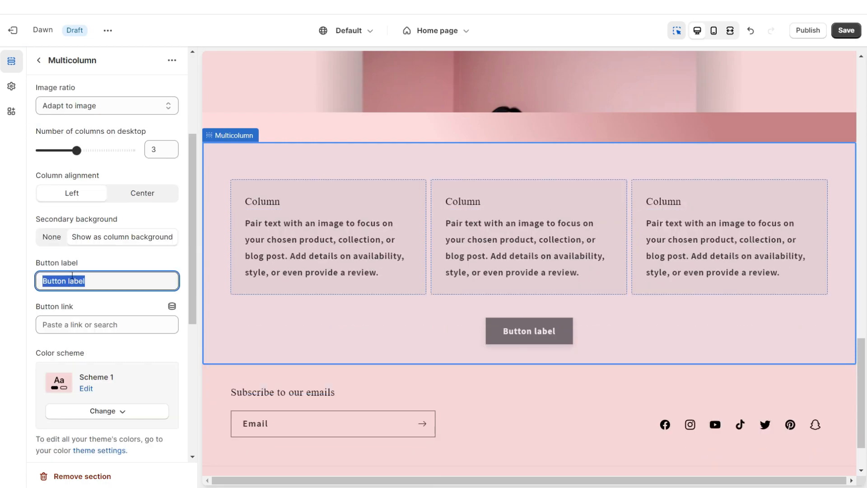
pyautogui.press('BackSpace')
# Set the Multicolumn's secondary background to None and column alignment to Center, and open the first column's settings.
pyautogui.click(35, 223)
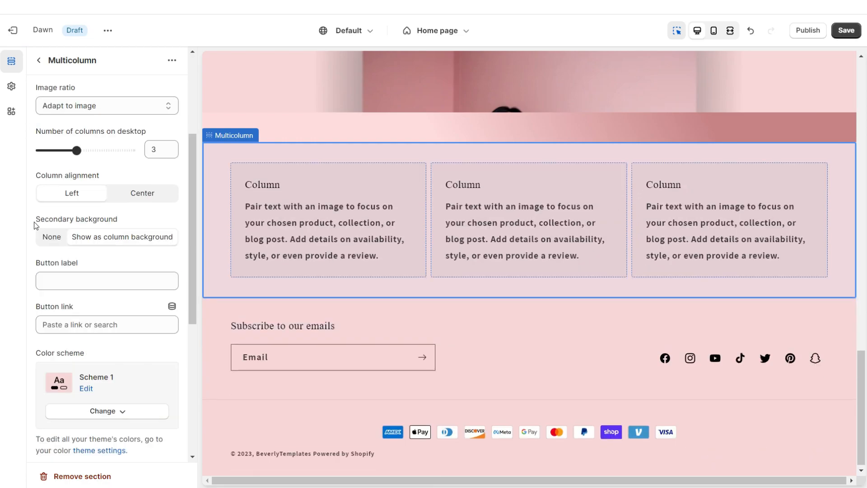
pyautogui.click(51, 238)
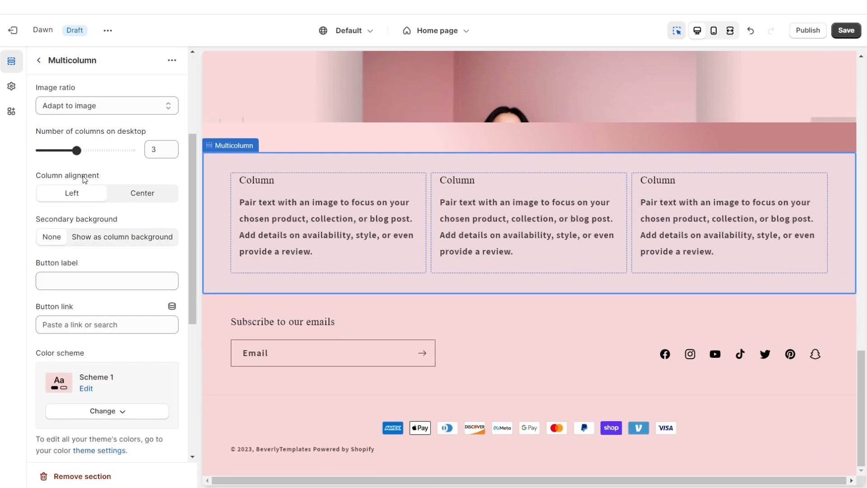
pyautogui.click(128, 196)
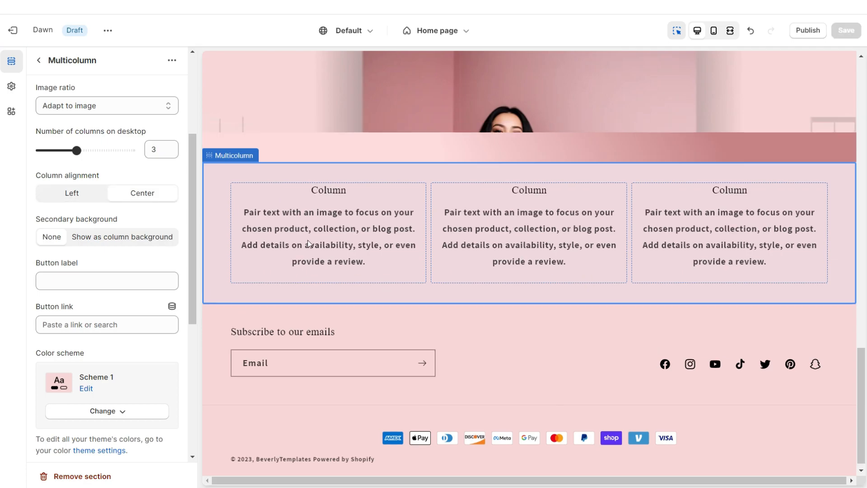
pyautogui.click(308, 240)
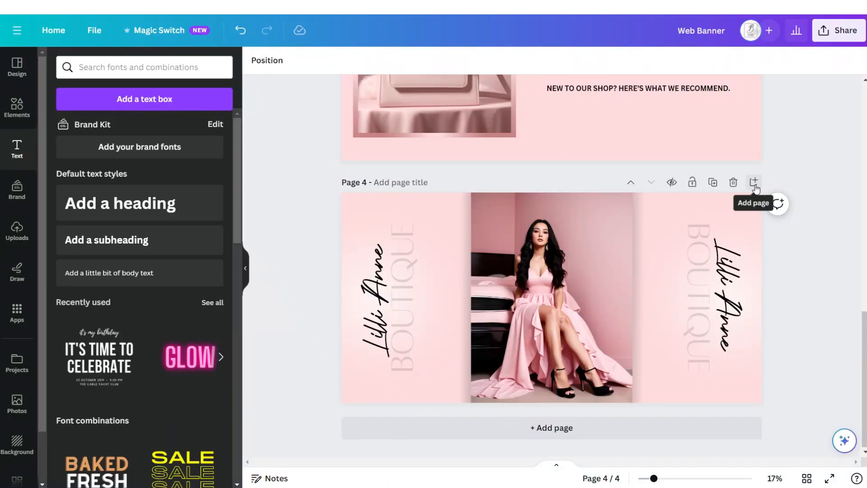
# Add page 5 to the Canva banner design and place a rose gold circle graphic enlarged to the page's full height.
pyautogui.click(754, 183)
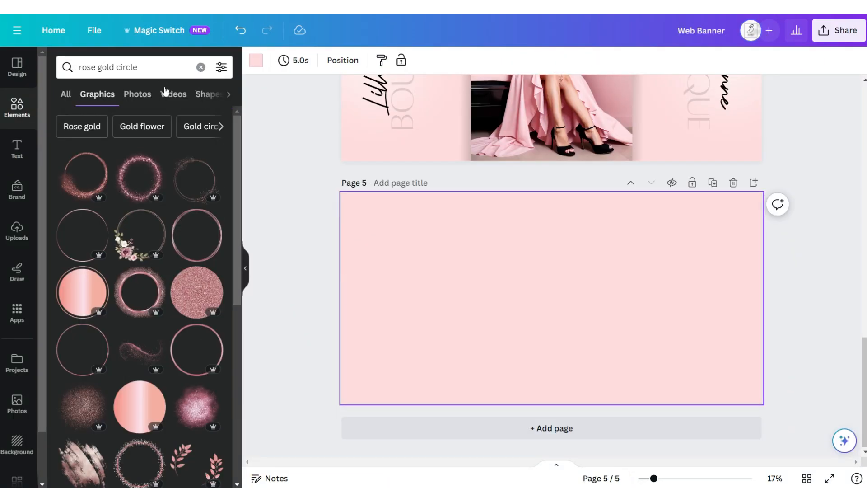
pyautogui.scroll(-2, 235, 183)
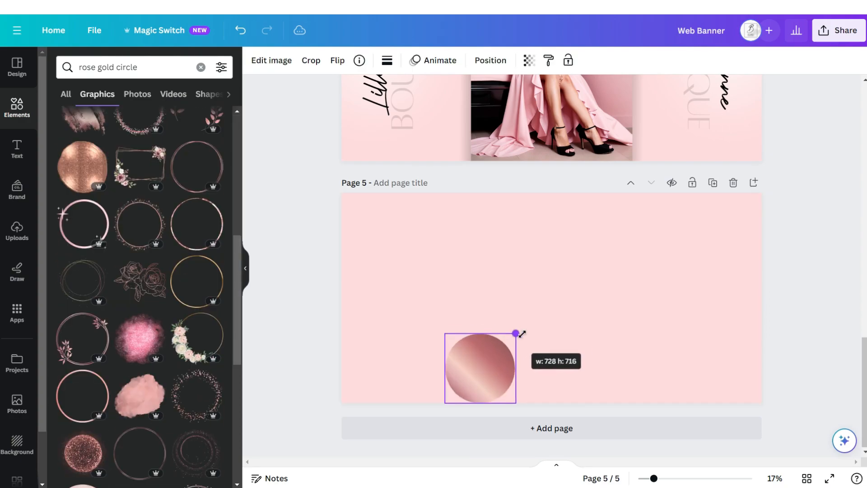
pyautogui.moveTo(520, 334); pyautogui.dragTo(685, 238)
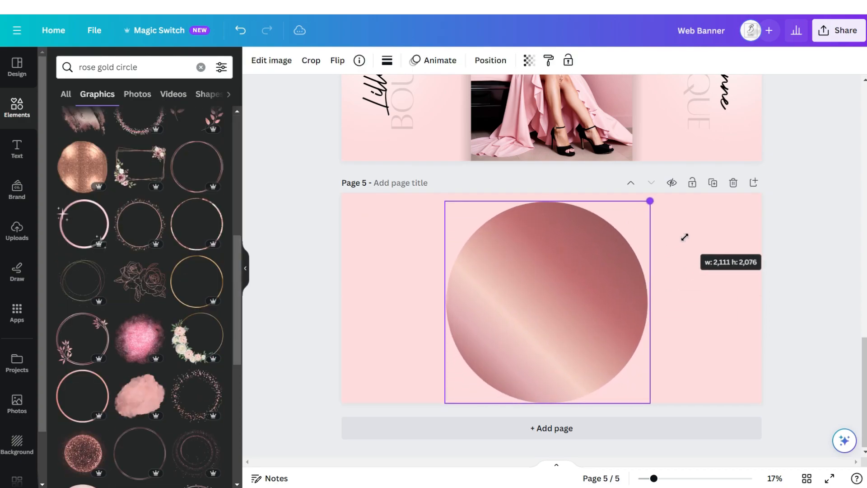
pyautogui.moveTo(684, 237); pyautogui.dragTo(693, 229)
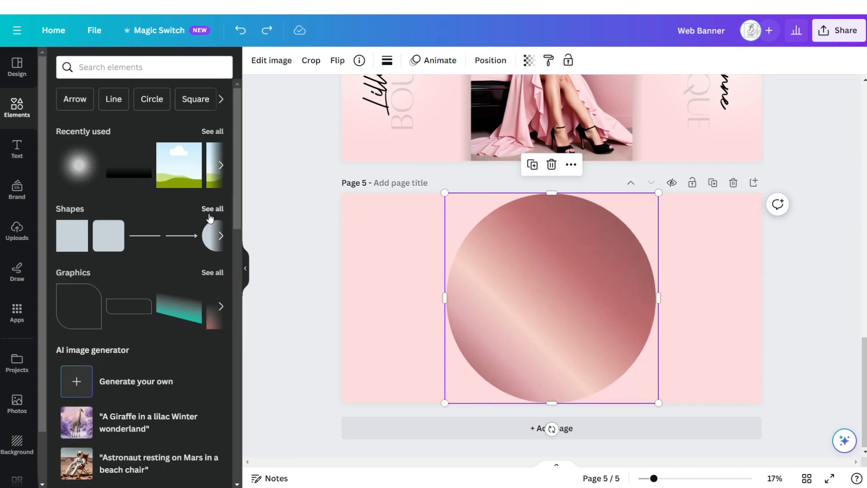
# Fill the rose gold circle with a smaller pale circle and a faded white circle, and center a black fast shipping truck icon inside.
pyautogui.click(211, 212)
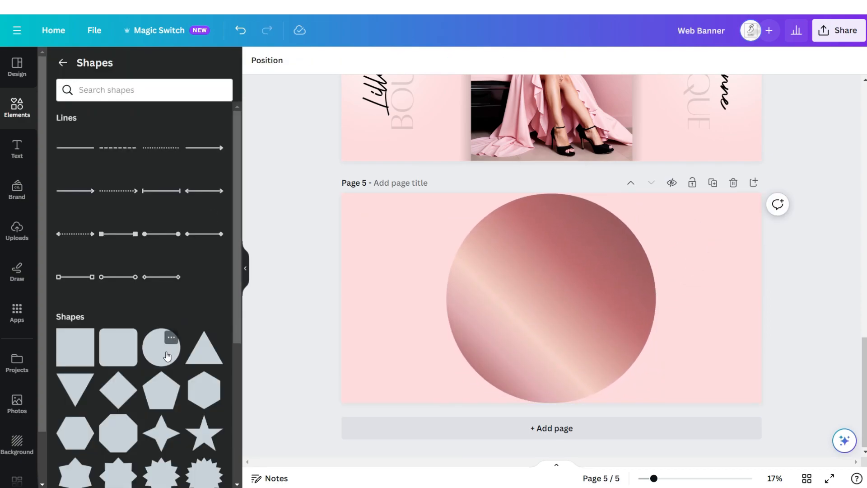
pyautogui.click(167, 357)
pyautogui.click(312, 60)
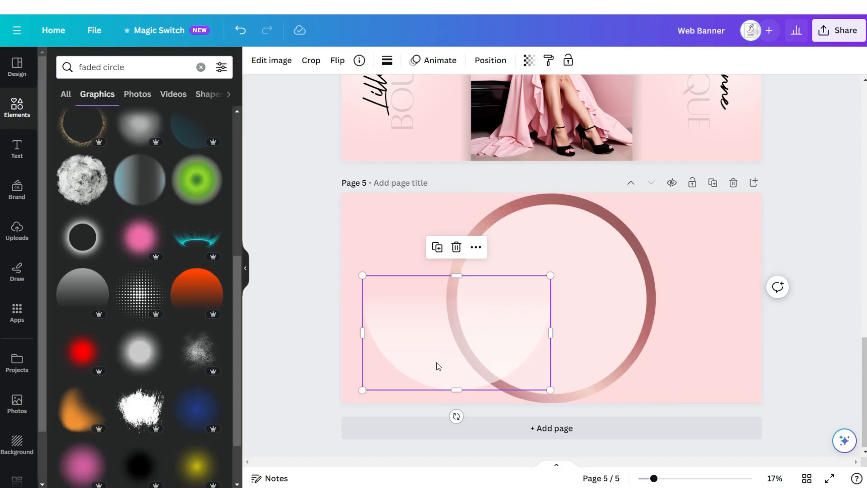
pyautogui.moveTo(438, 366); pyautogui.dragTo(534, 361)
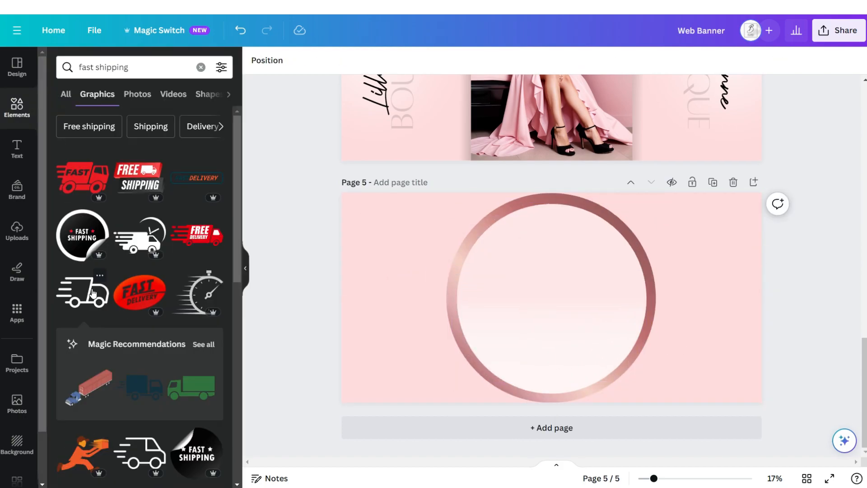
pyautogui.click(83, 292)
pyautogui.moveTo(589, 289); pyautogui.dragTo(597, 278)
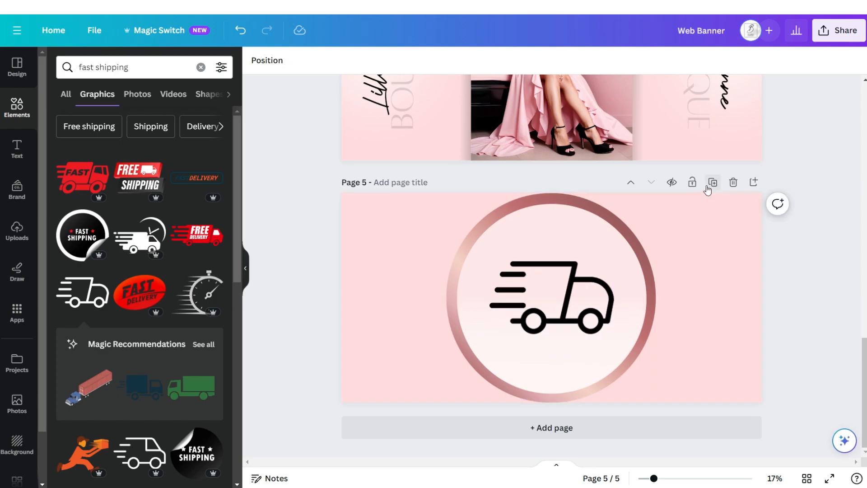
# Duplicate the icon page twice, replacing the truck with an enlarged woman outline on page 6 and a clothes hanger on page 7.
pyautogui.click(713, 182)
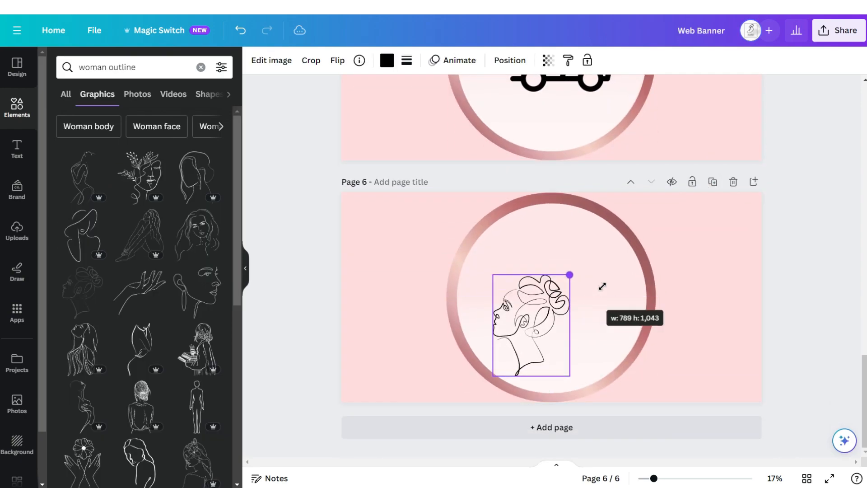
pyautogui.moveTo(602, 285); pyautogui.dragTo(660, 247)
pyautogui.click(726, 202)
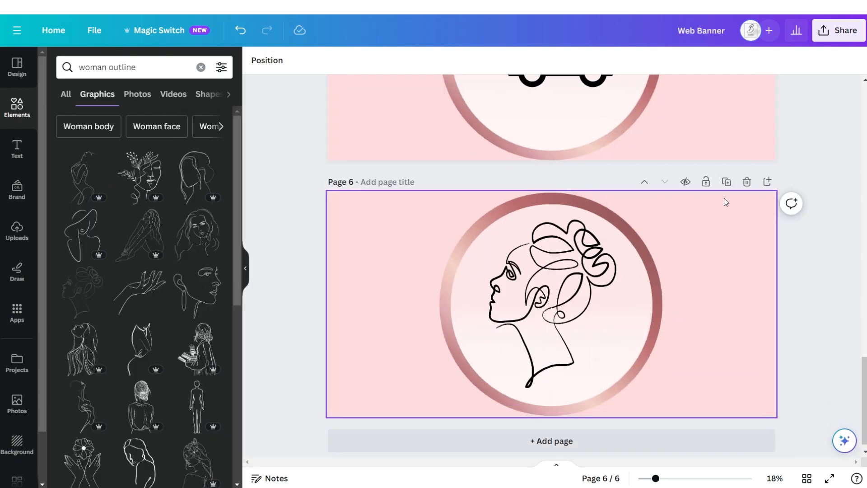
pyautogui.click(726, 182)
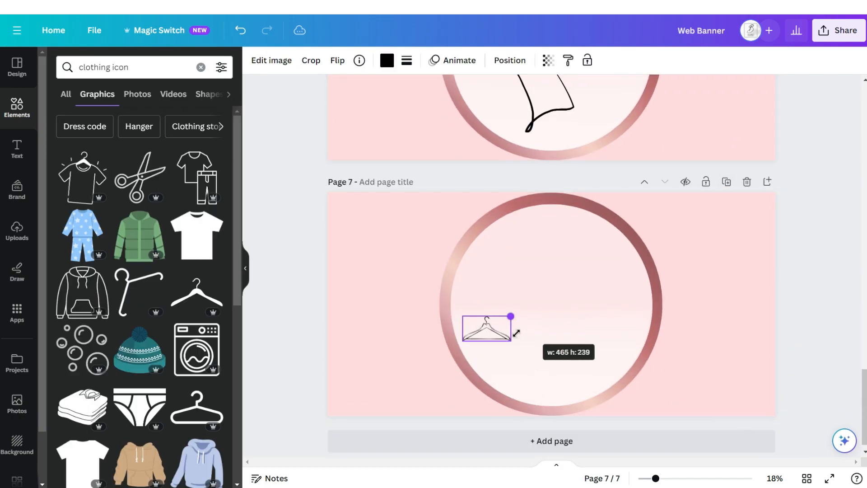
pyautogui.moveTo(515, 333); pyautogui.dragTo(656, 261)
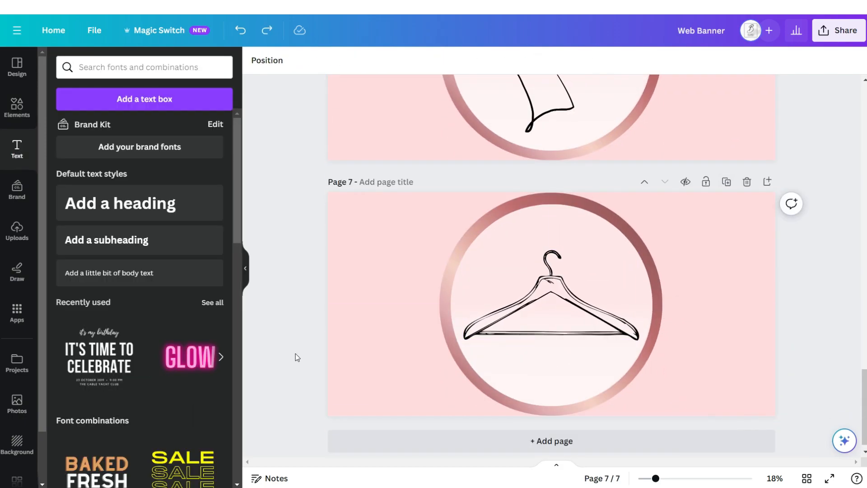
# Download page 5 with the truck icon as a PNG.
pyautogui.scroll(10, 297, 357)
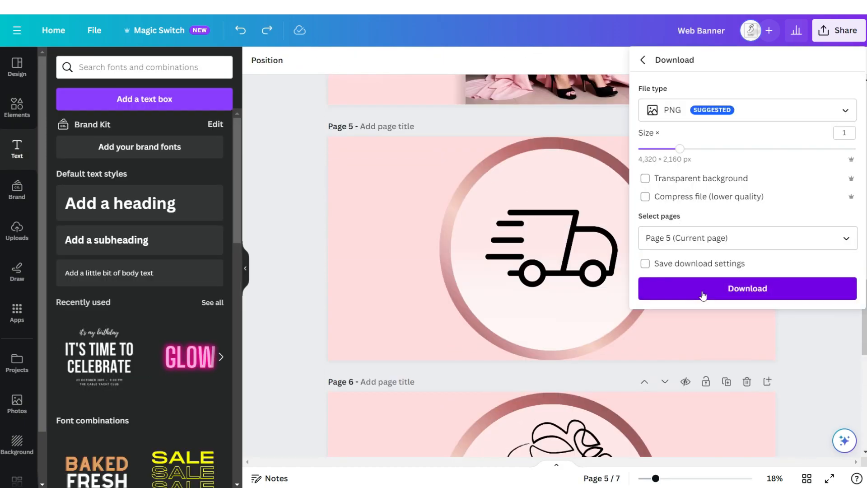
pyautogui.click(703, 294)
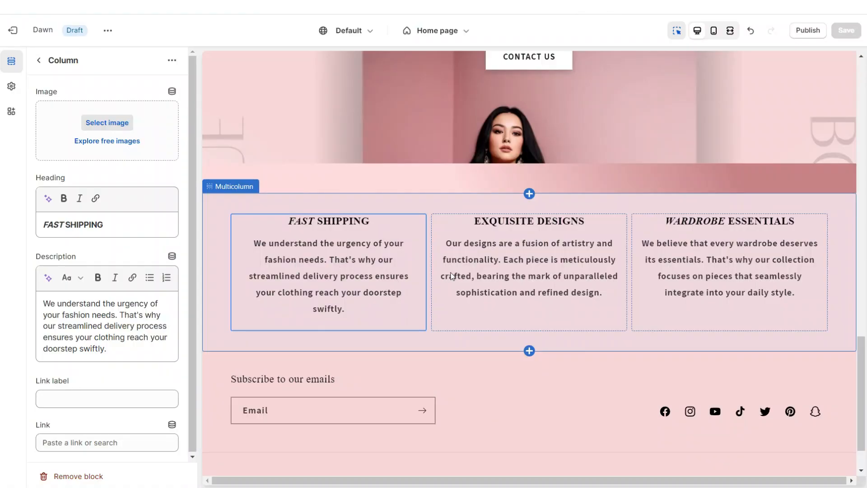
# Add the truck, woman and hanger circle images to the three Shopify columns and set the image width to Half width of column.
pyautogui.click(107, 122)
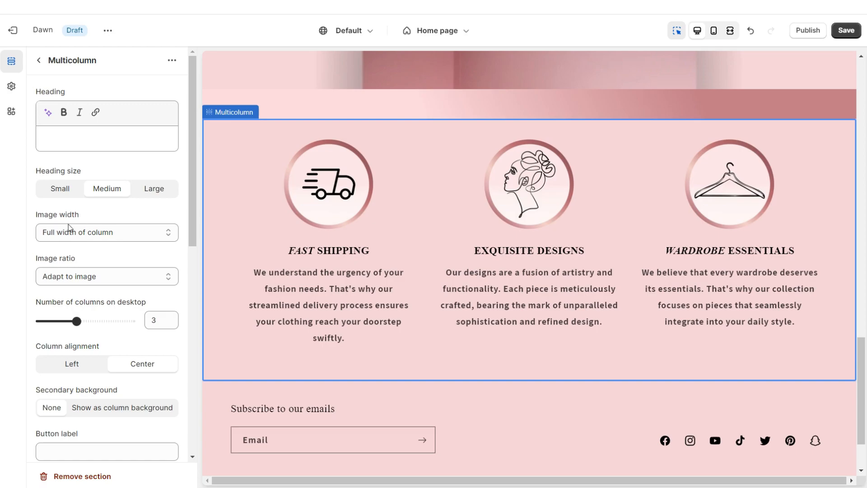
pyautogui.click(67, 232)
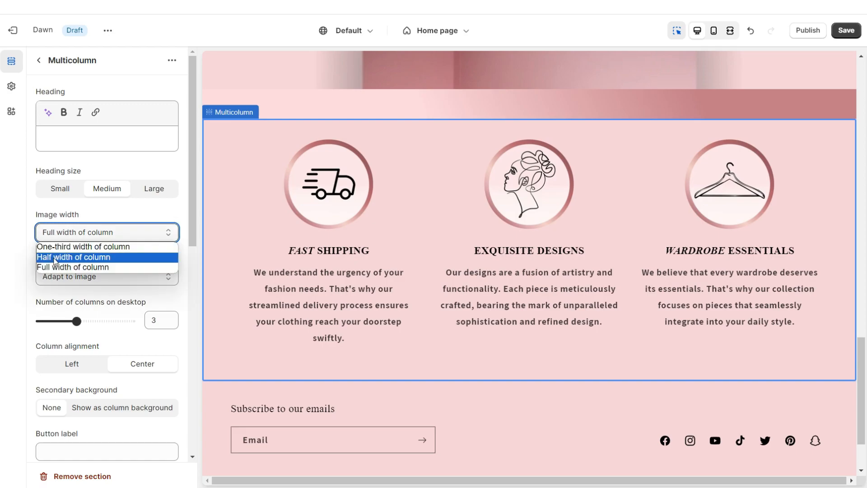
pyautogui.click(55, 257)
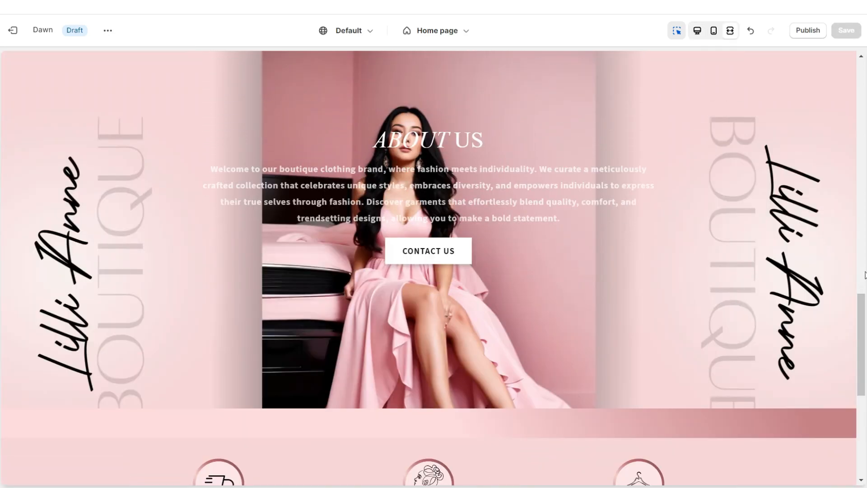
# Add a Featured collection section below the icon columns and set its heading to "SHOP OUR BESTSELLERS ✧" with SHOP in italics.
pyautogui.scroll(-5, 865, 276)
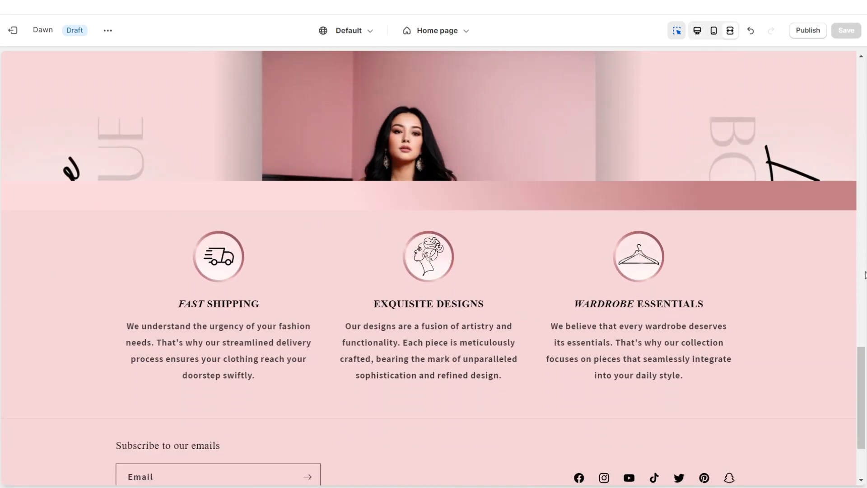
pyautogui.scroll(2, 865, 275)
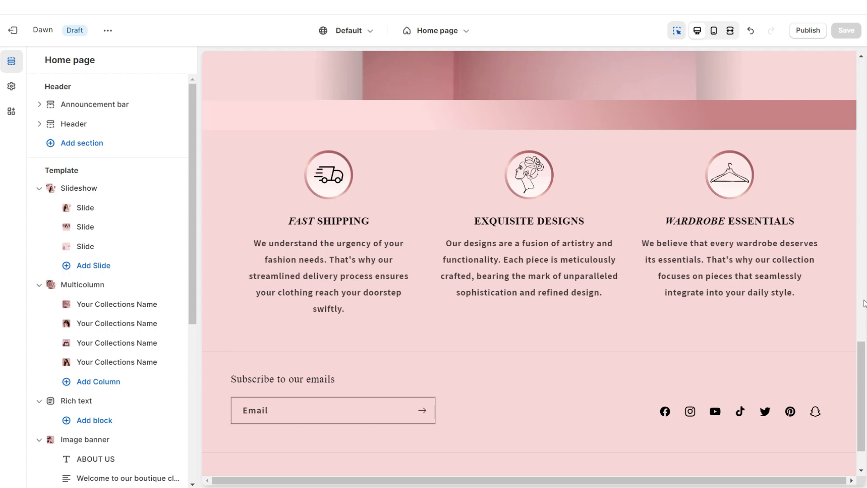
pyautogui.click(535, 336)
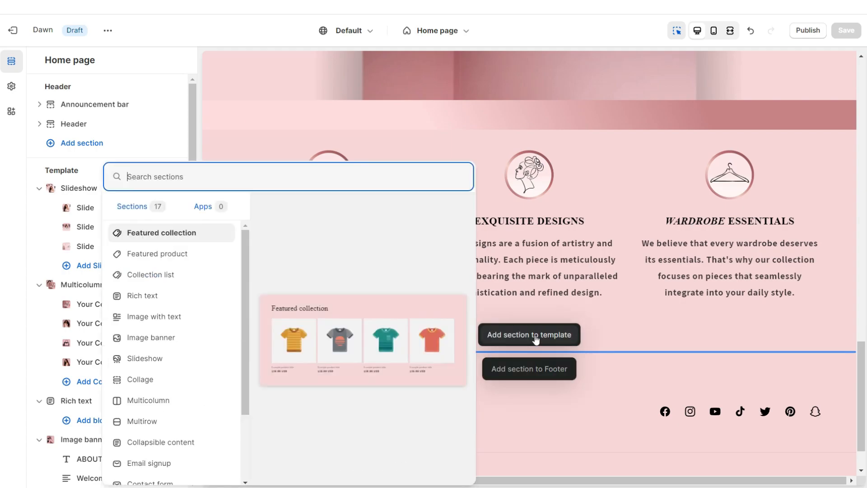
pyautogui.click(200, 238)
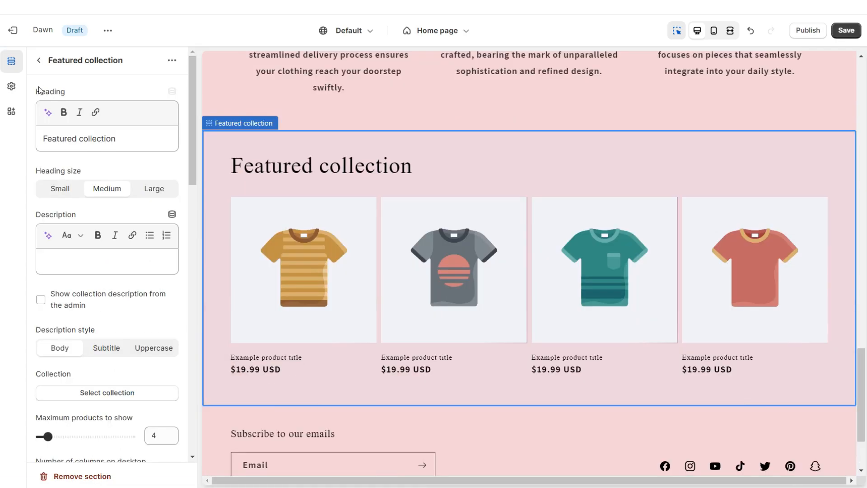
pyautogui.tripleClick(71, 141)
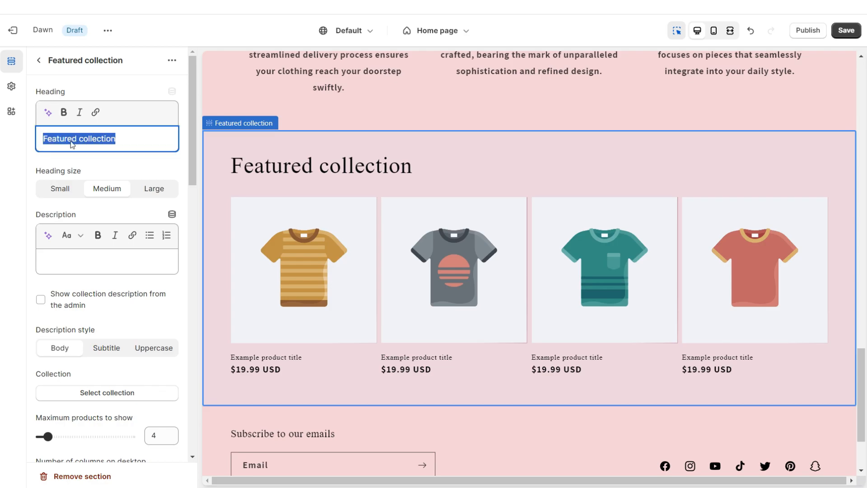
pyautogui.write('SHOP OUR BESTSELLERS ✧')
pyautogui.scroll(-4, 122, 220)
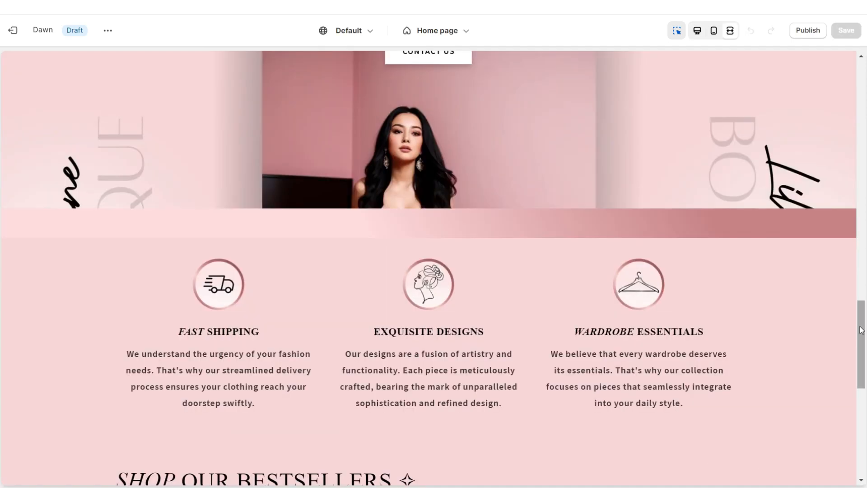
pyautogui.scroll(-5, 862, 330)
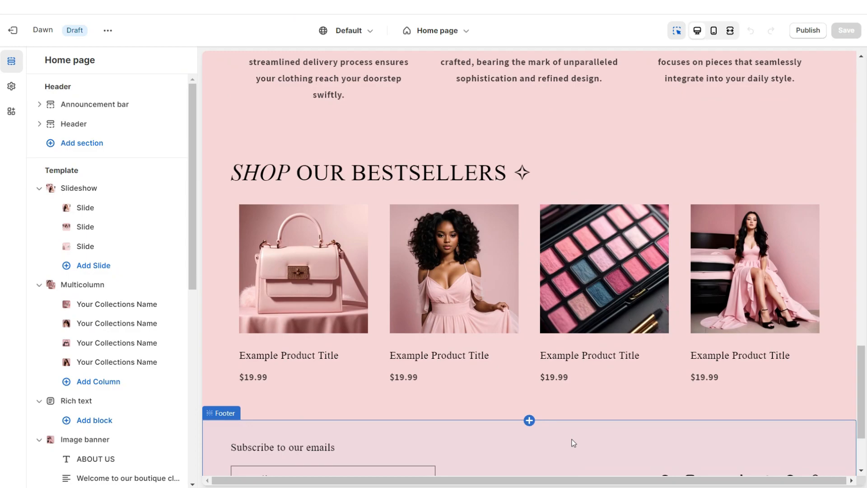
# Add a Multicolumn section to the template below the bestsellers and clear its button label.
pyautogui.click(530, 421)
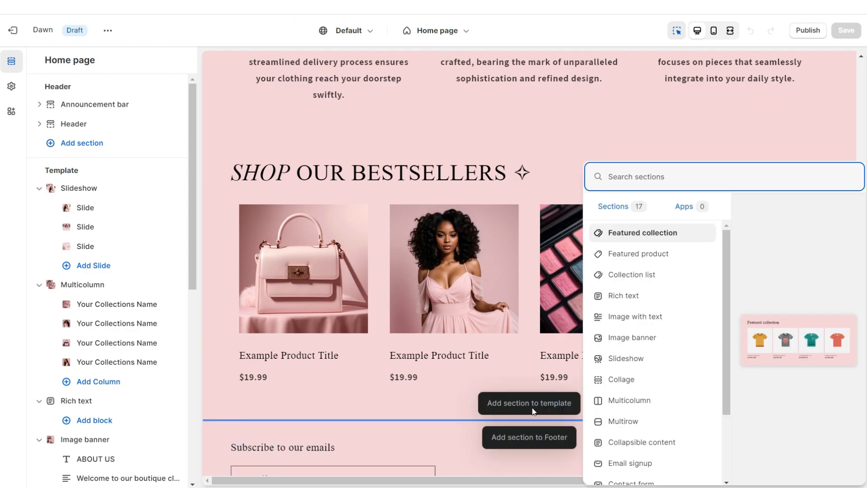
pyautogui.click(627, 400)
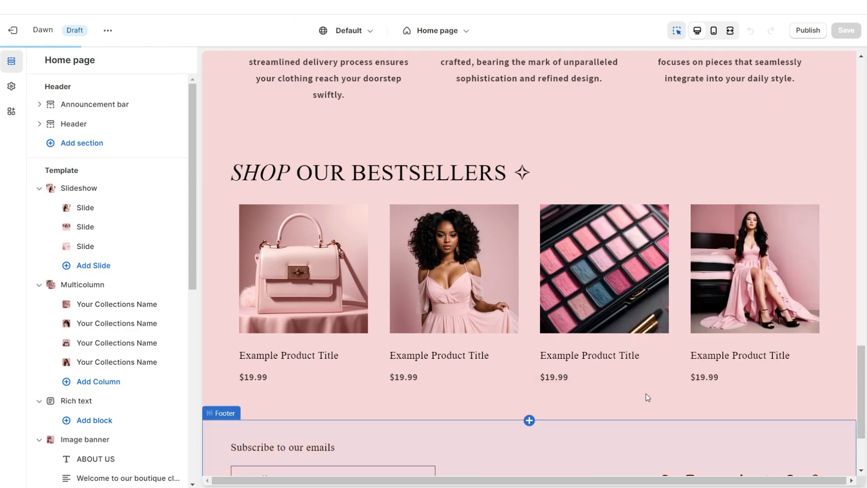
pyautogui.scroll(-3, 70, 338)
pyautogui.tripleClick(70, 338)
pyautogui.press('BackSpace')
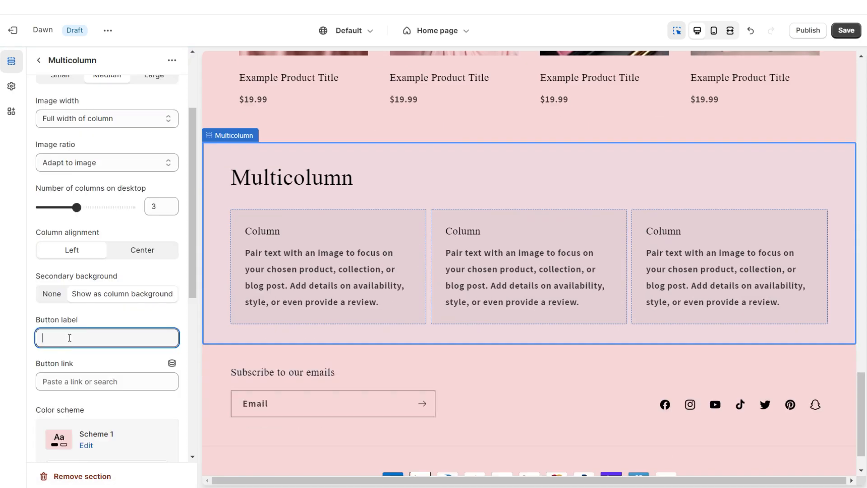
# Set the new section's heading to "CUSTOMER REVIEWS" with CUSTOMER in italics, and show four center-aligned columns on desktop.
pyautogui.scroll(3, 70, 338)
pyautogui.tripleClick(57, 138)
pyautogui.rightClick(61, 139)
pyautogui.click(87, 197)
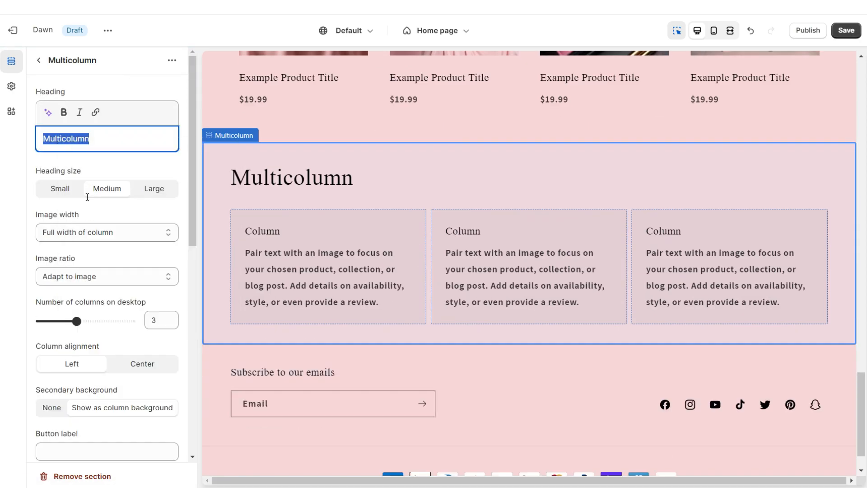
pyautogui.click(219, 211)
pyautogui.moveTo(76, 321); pyautogui.dragTo(94, 321)
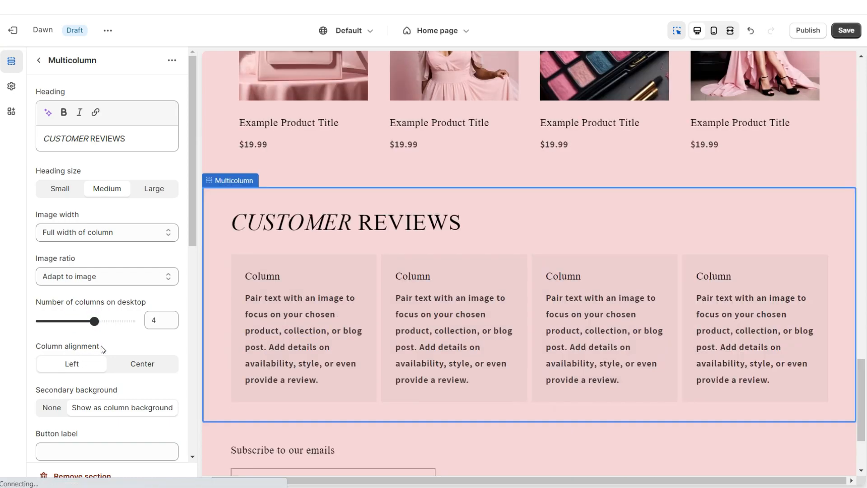
pyautogui.click(143, 364)
# Fill each review column with a ★★★★★ heading, the review starting "Excellent quality and fast shipping times!" and the reviewer's name.
pyautogui.click(265, 294)
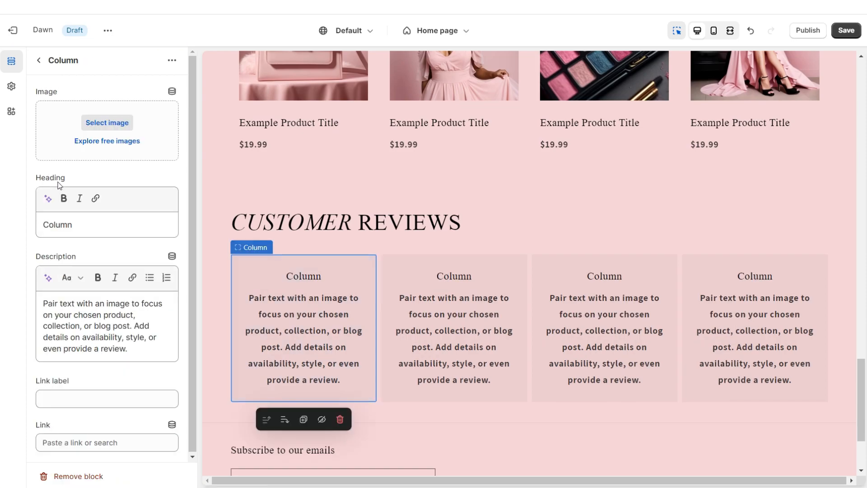
pyautogui.doubleClick(63, 219)
pyautogui.hotkey('ctrl', 'v')
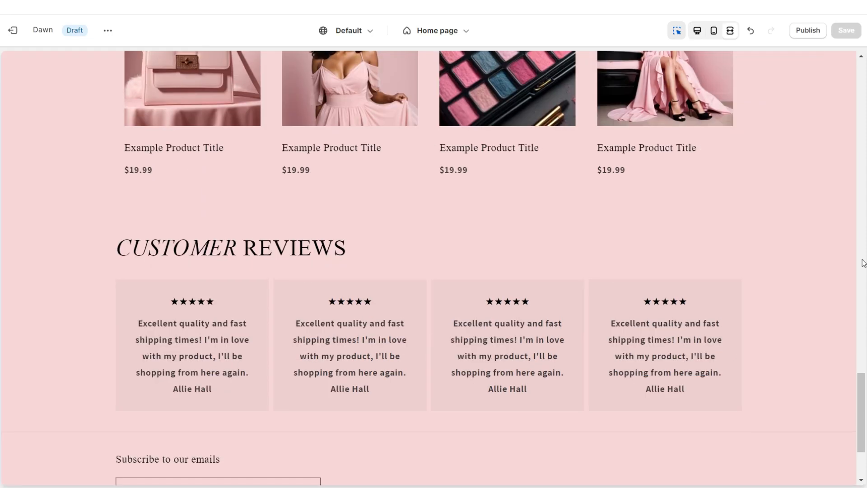
pyautogui.scroll(4, 864, 262)
pyautogui.scroll(-4, 863, 263)
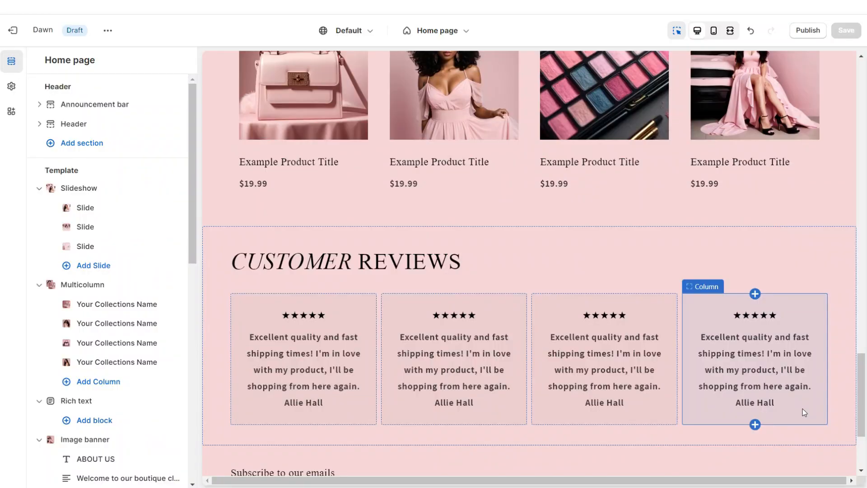
# Add an Image banner section to the template below the customer reviews and clear its second button label.
pyautogui.click(547, 376)
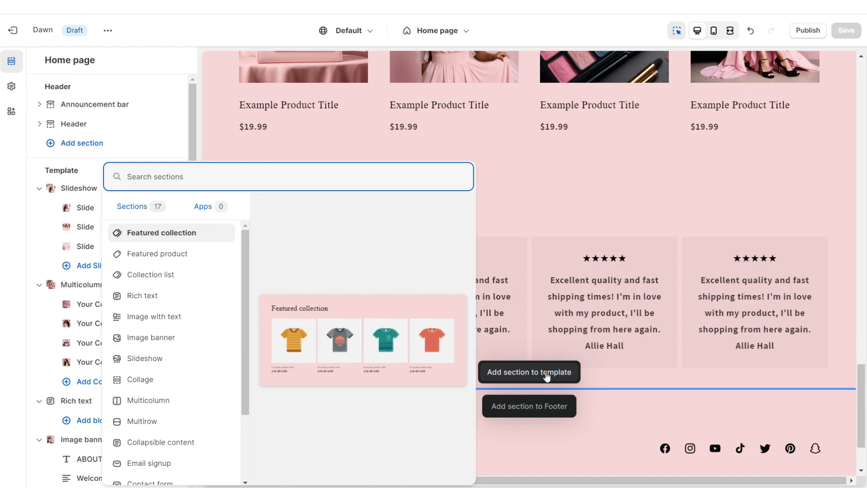
pyautogui.click(149, 338)
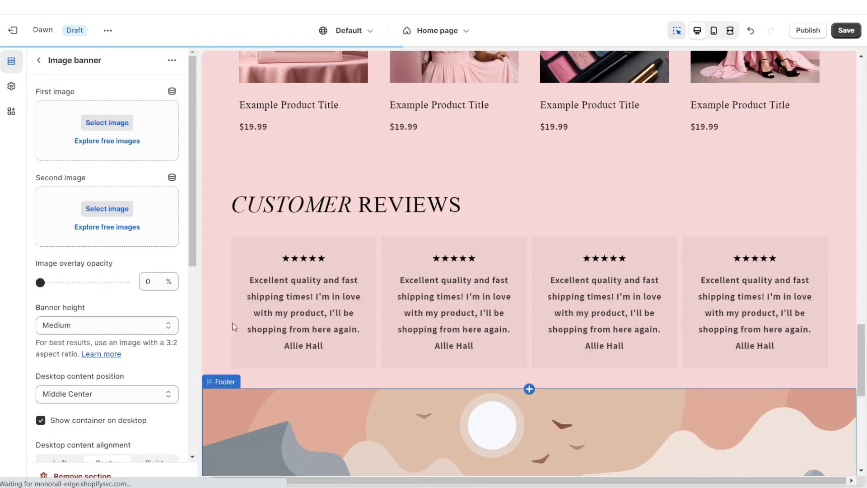
pyautogui.tripleClick(77, 239)
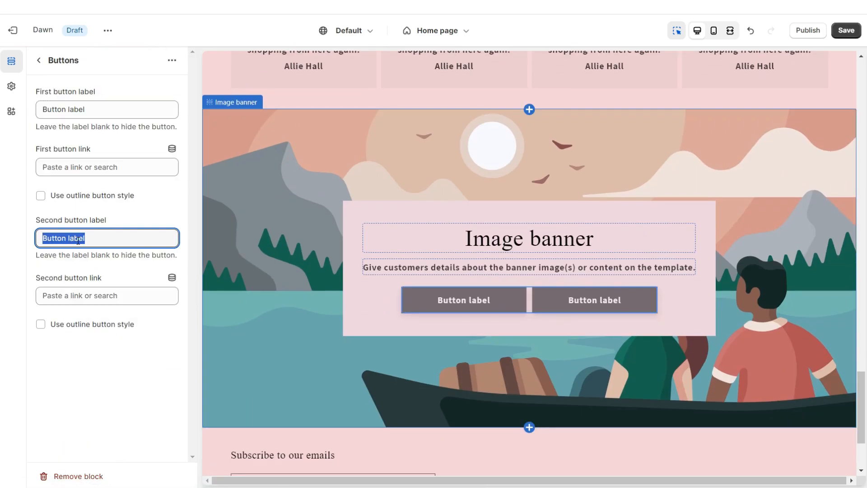
pyautogui.press('BackSpace')
pyautogui.click(30, 147)
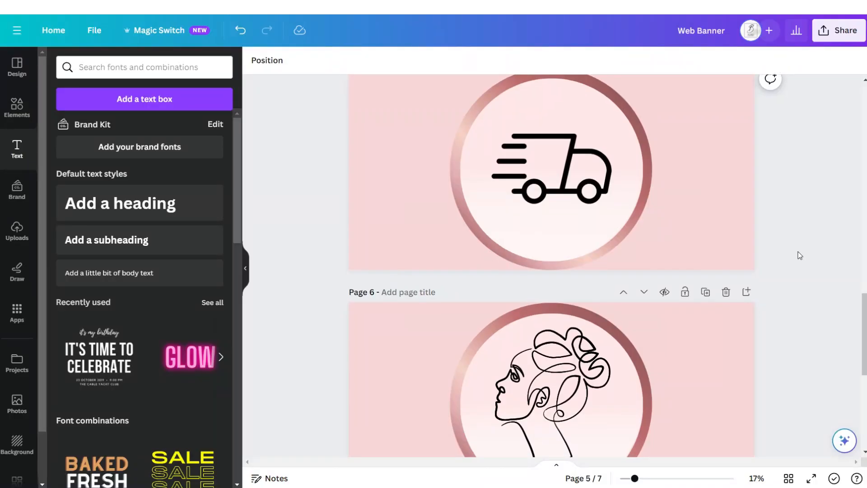
# Switch to the Canva design and add a new page after page 7.
pyautogui.scroll(-3, 798, 255)
pyautogui.scroll(-4, 799, 255)
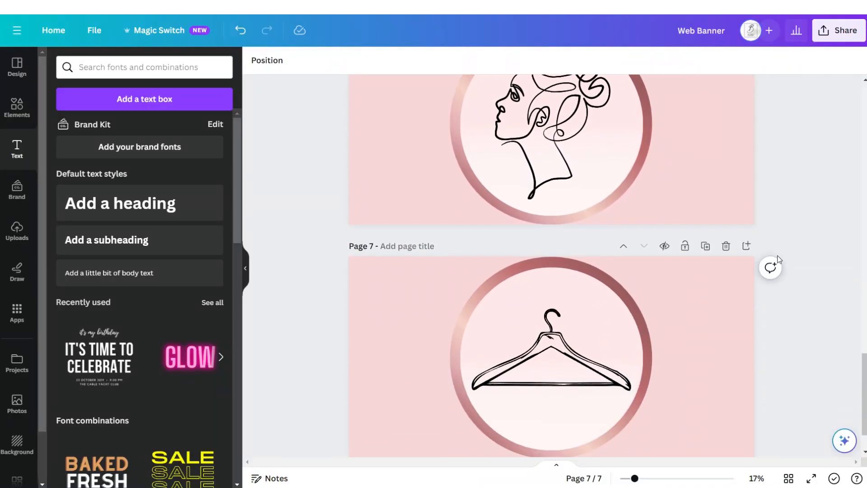
pyautogui.scroll(-2, 734, 345)
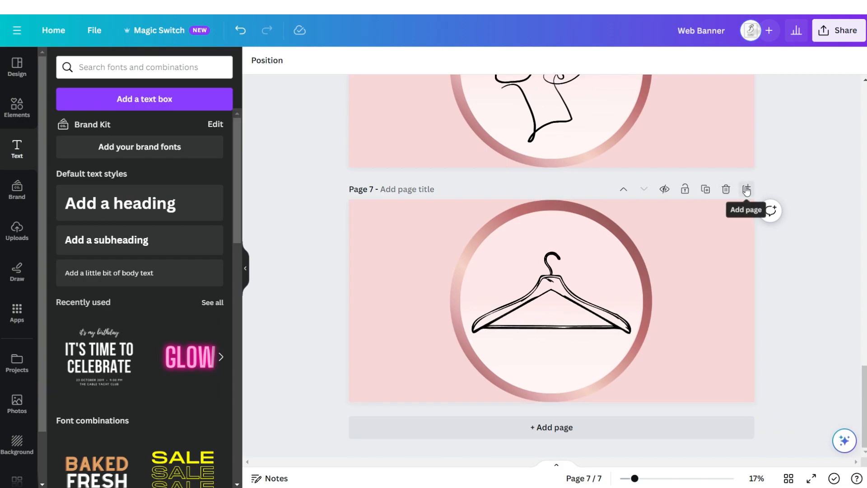
pyautogui.click(746, 190)
# Reuse page 3's rose gold border for two overlapping frames on page 8, filled with the blonde woman and the black-and-pink handbag.
pyautogui.moveTo(865, 392); pyautogui.dragTo(865, 194)
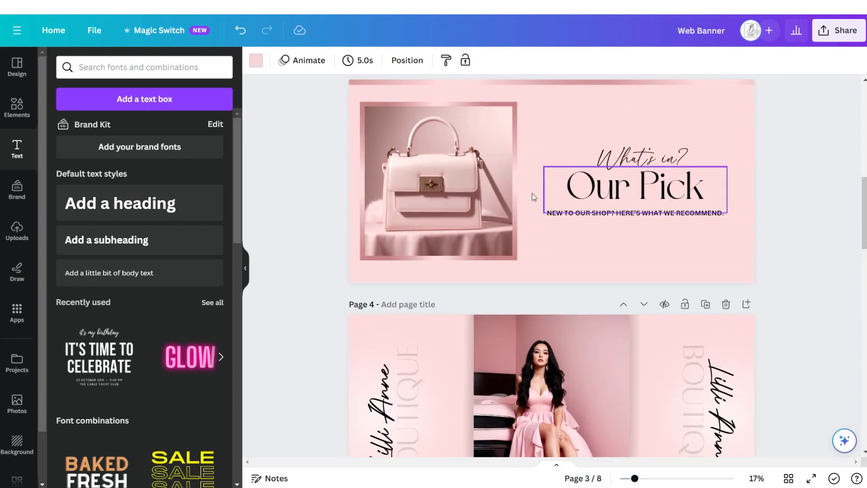
pyautogui.rightClick(418, 170)
pyautogui.click(448, 185)
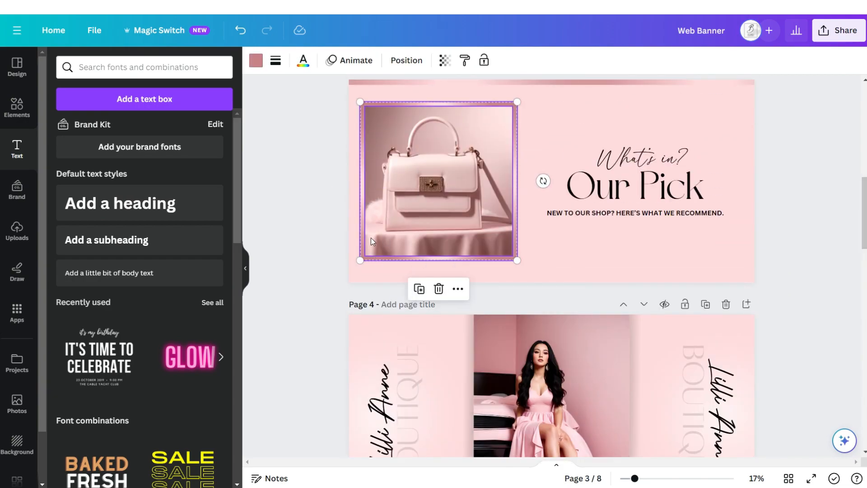
pyautogui.click(448, 188)
pyautogui.click(461, 137)
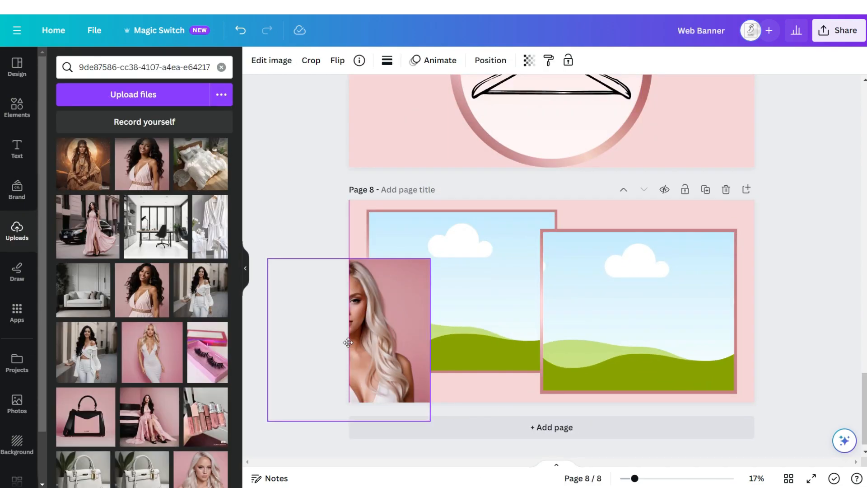
pyautogui.moveTo(348, 343); pyautogui.dragTo(403, 320)
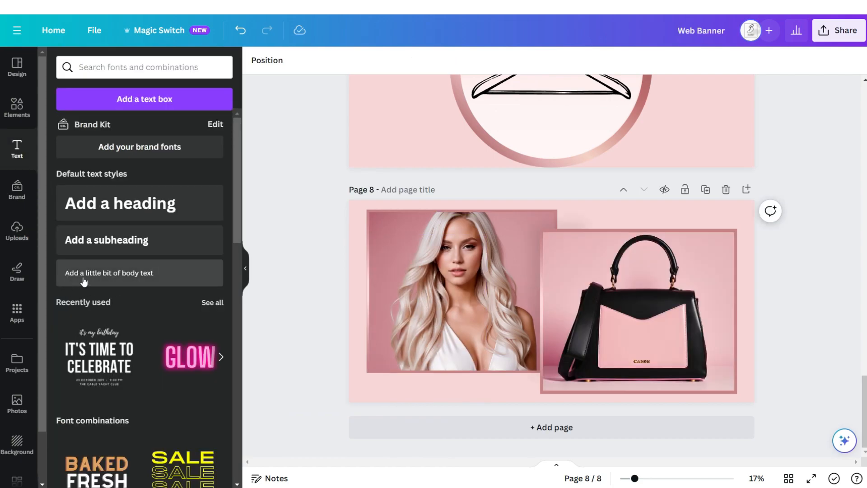
# Add the text "Shop The Sale!" to page 8 in white with the Authentic font.
pyautogui.click(419, 61)
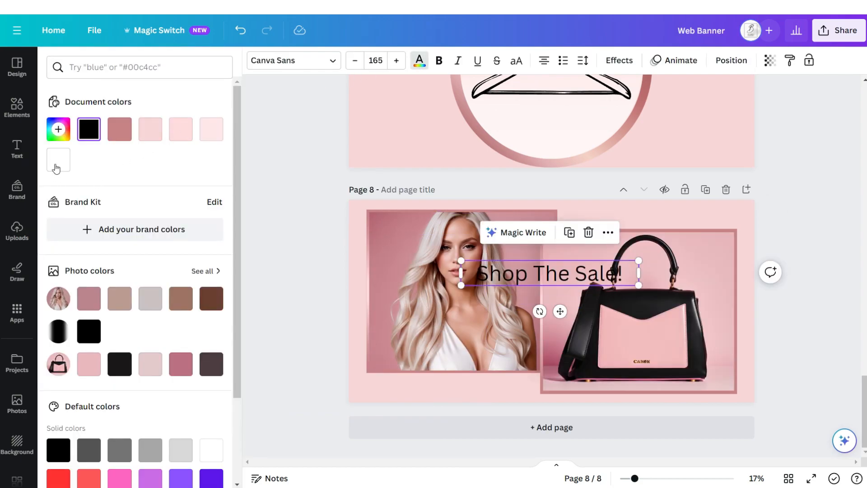
pyautogui.click(57, 161)
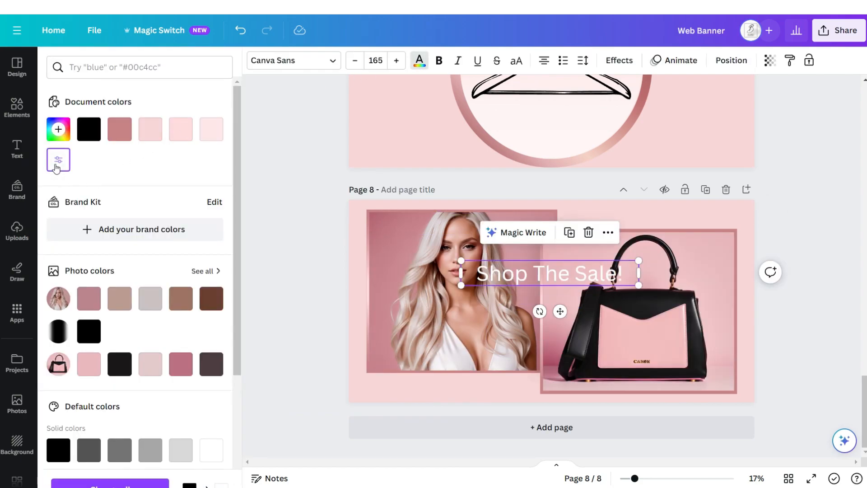
pyautogui.click(294, 60)
pyautogui.click(208, 131)
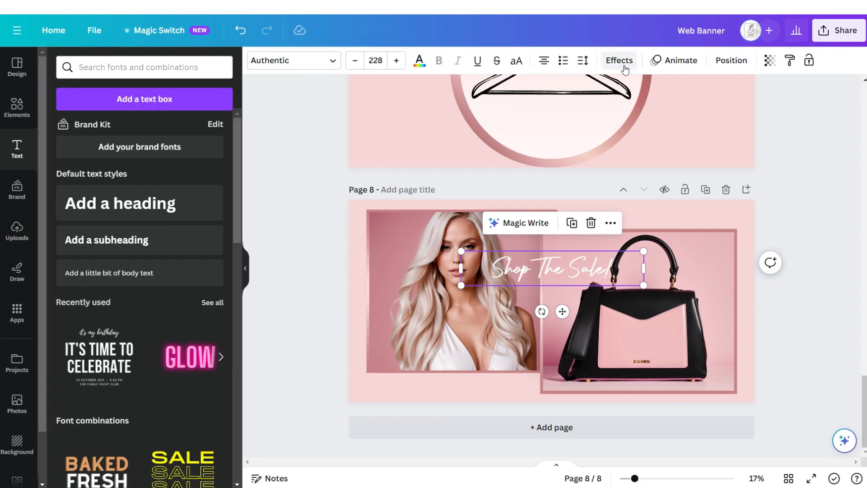
# Give the sale text a soft shadow effect, enlarge it to size 311 above the handbag, and duplicate it at the page's lower-left corner.
pyautogui.click(624, 68)
pyautogui.click(192, 131)
pyautogui.moveTo(131, 202); pyautogui.dragTo(167, 203)
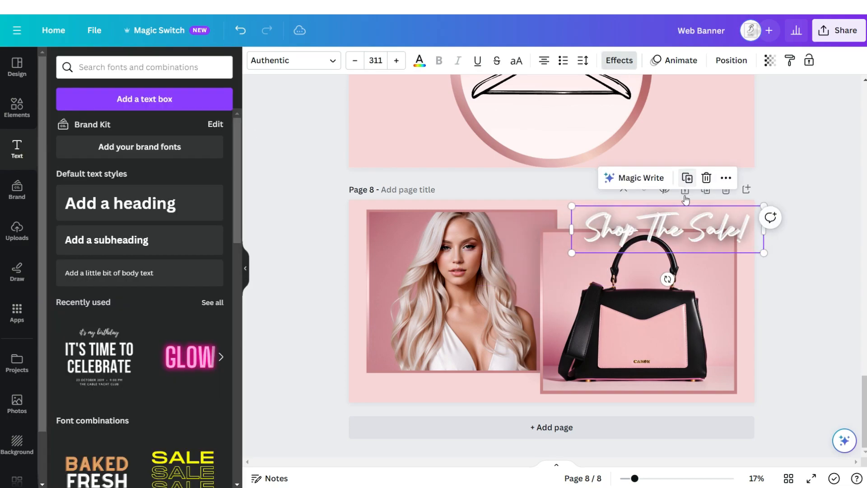
pyautogui.click(685, 177)
pyautogui.moveTo(668, 250); pyautogui.dragTo(443, 378)
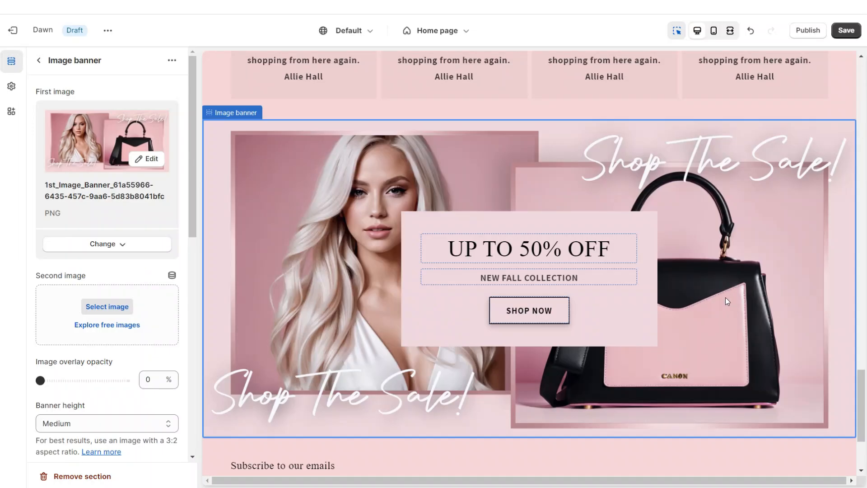
# Set the height of the Shopify sale image banner to fit its image.
pyautogui.scroll(-4, 110, 253)
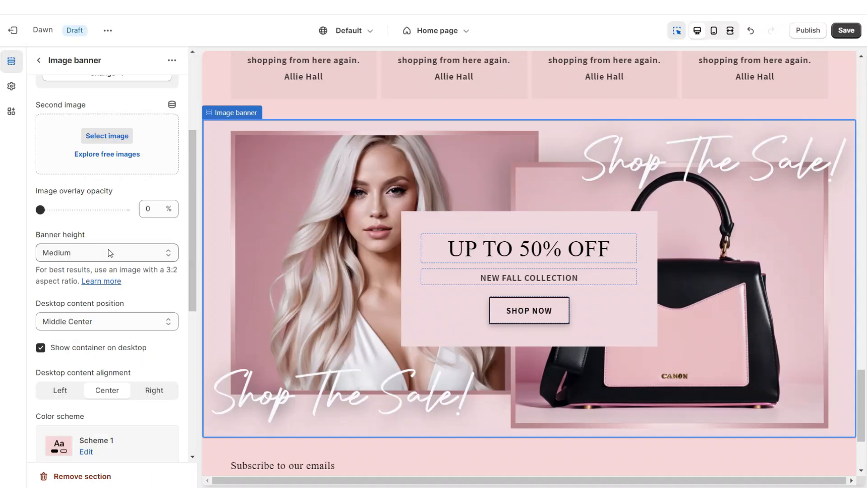
pyautogui.click(84, 253)
pyautogui.click(84, 266)
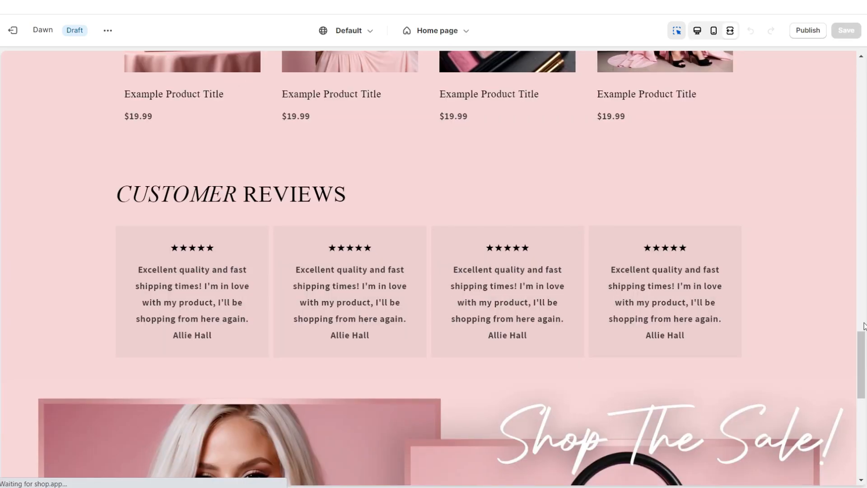
pyautogui.scroll(-10, 865, 326)
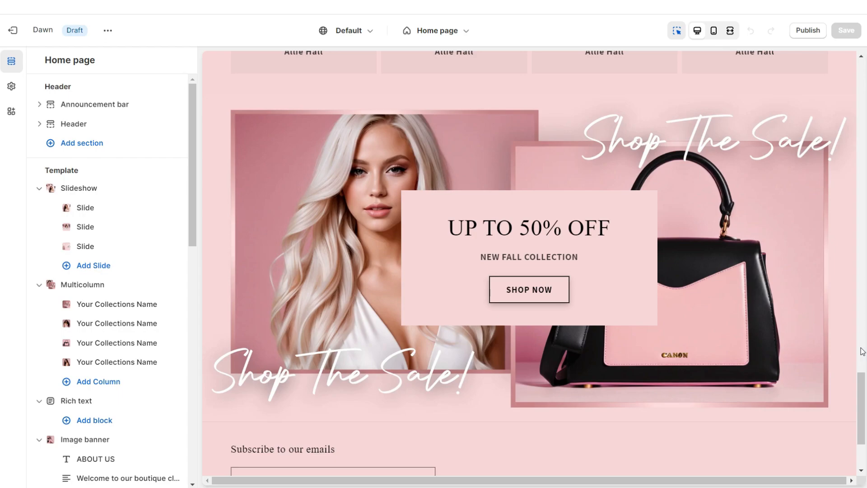
# Add an email signup section below the sale banner with the small heading "GET 10% OFF WHEN YOU SUBSCRIBE TO OUR EMAIL".
pyautogui.scroll(-3, 863, 351)
pyautogui.click(529, 278)
pyautogui.click(194, 463)
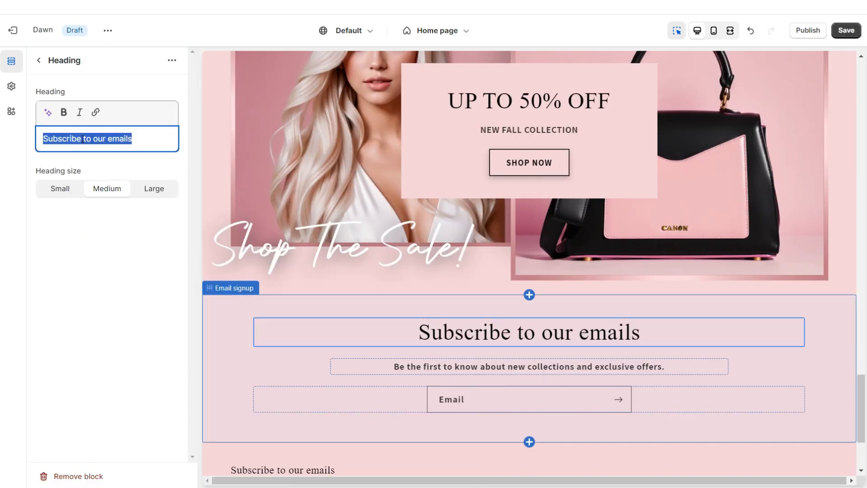
pyautogui.rightClick(83, 140)
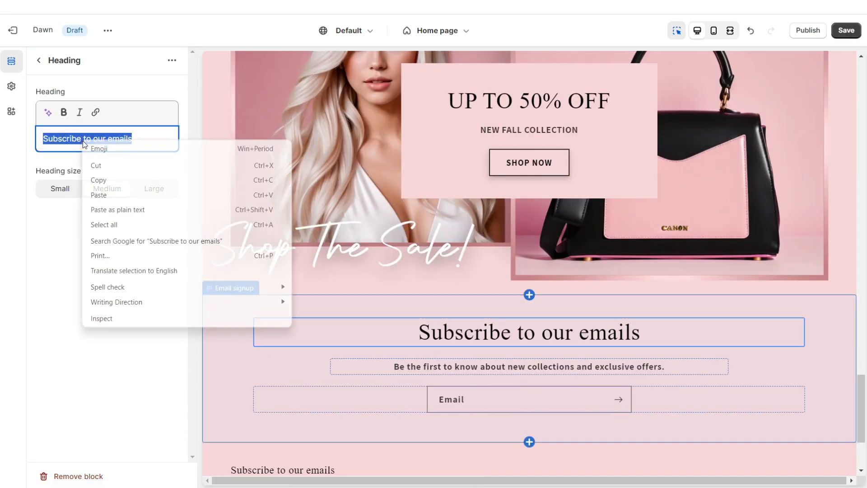
pyautogui.click(108, 209)
pyautogui.click(71, 202)
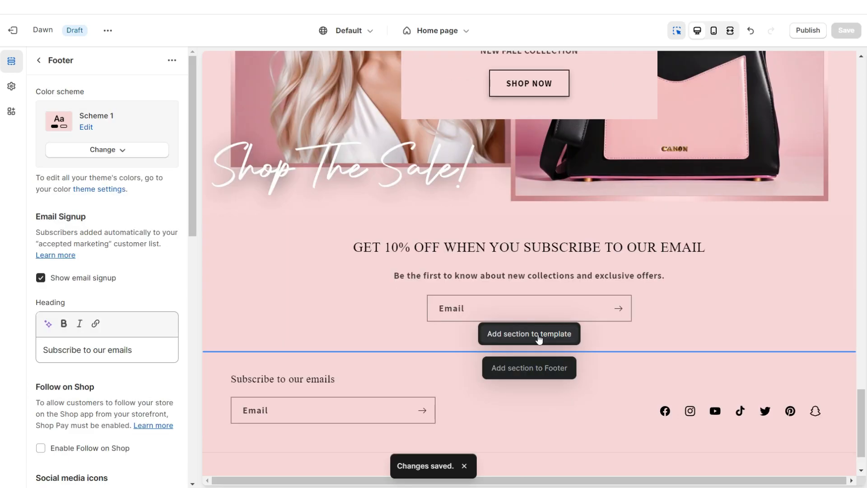
# Add a Multirow section below the email signup and remove its last row so that two rows remain.
pyautogui.click(538, 335)
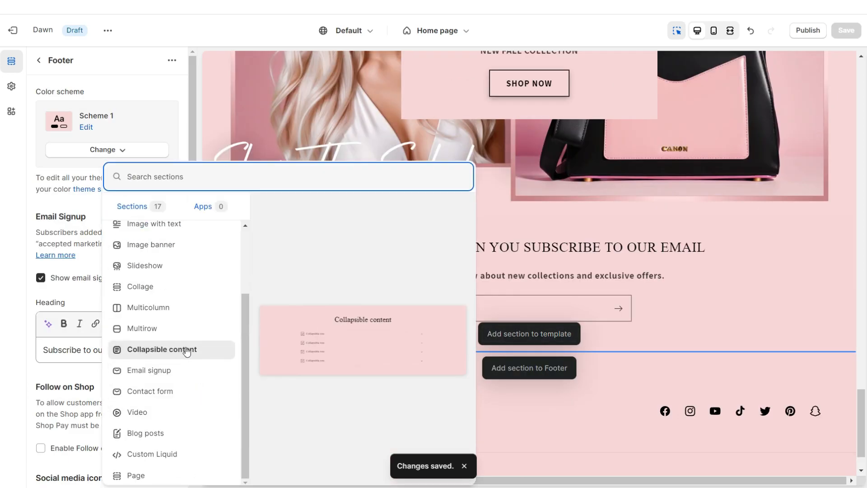
pyautogui.click(208, 329)
pyautogui.scroll(-5, 236, 301)
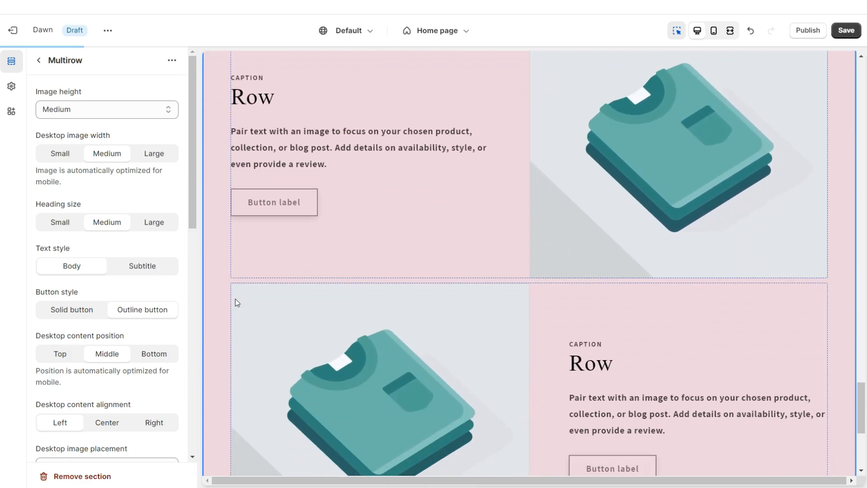
pyautogui.scroll(-3, 235, 302)
pyautogui.click(332, 310)
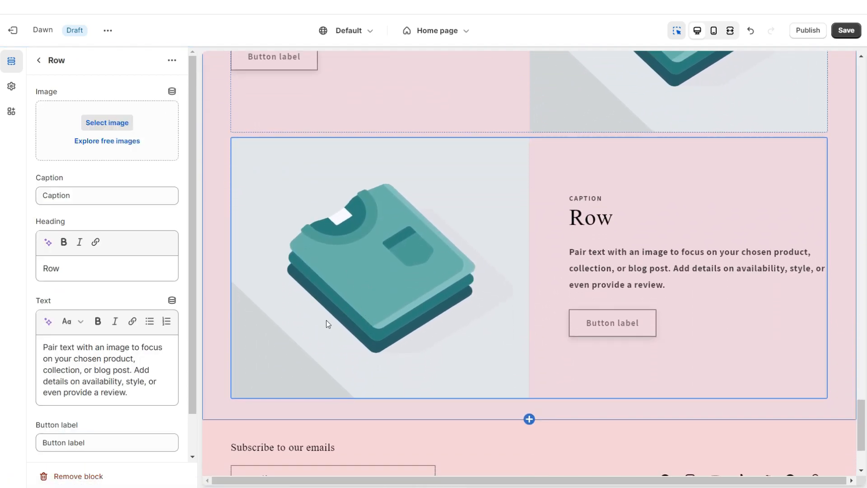
pyautogui.press('Delete')
pyautogui.click(501, 306)
pyautogui.scroll(-5, 503, 288)
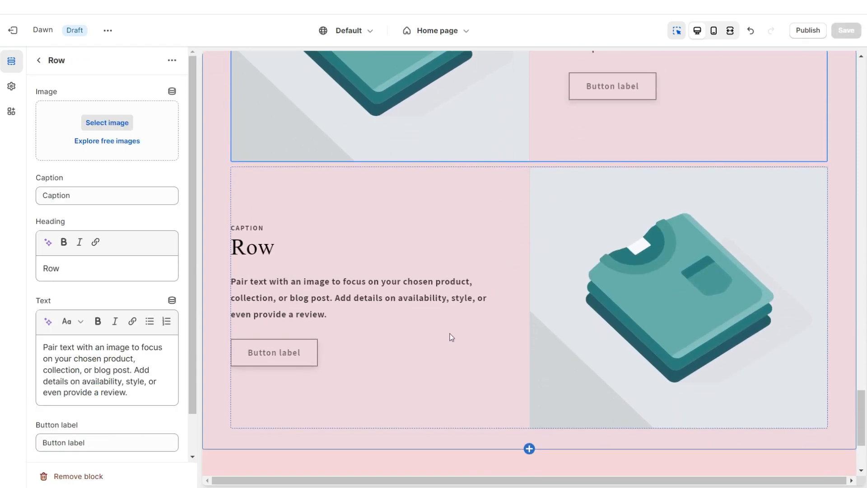
# Give the rows the heading "BLOG POST ✦", the button label "SEE POST", and the images of the woman in pink and the pink heels.
pyautogui.scroll(6, 452, 337)
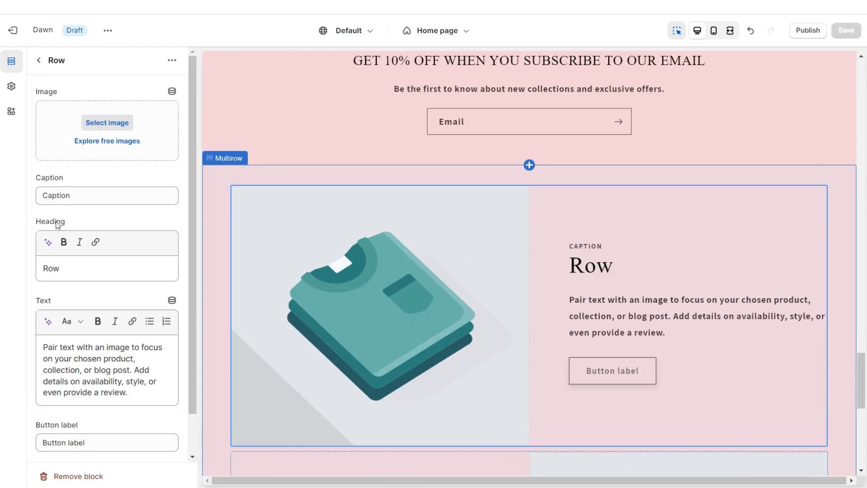
pyautogui.tripleClick(55, 270)
pyautogui.write('BLOG POST ✦')
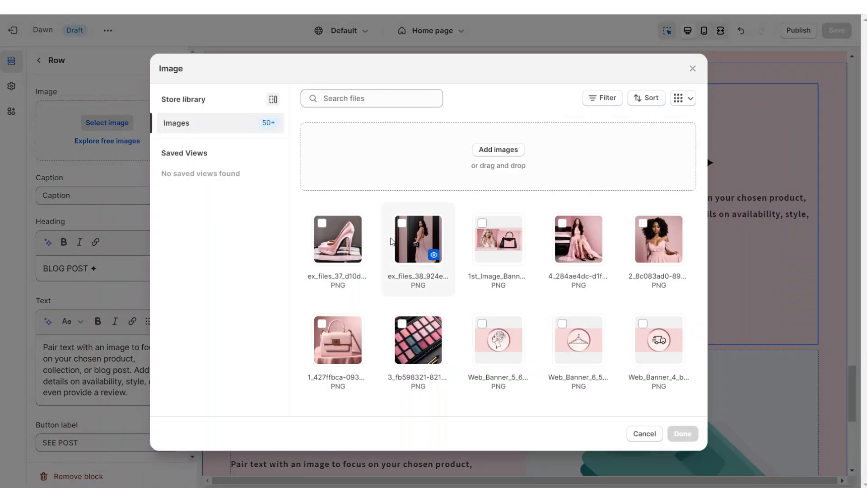
pyautogui.click(337, 242)
pyautogui.click(688, 440)
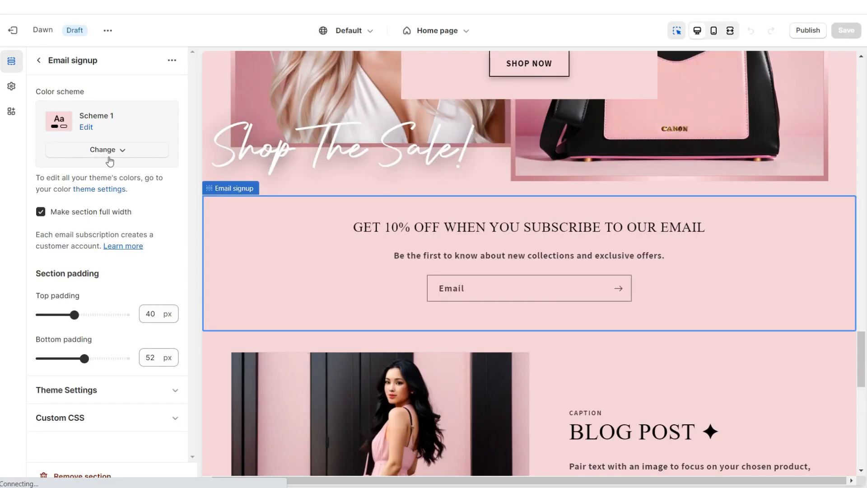
# Apply Scheme 3 to the email signup section and recolour the scheme with a darker pink background and black text.
pyautogui.click(110, 158)
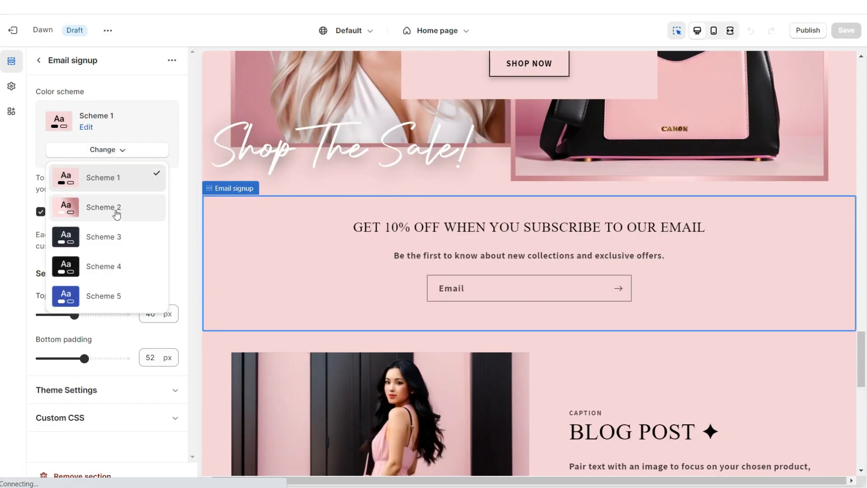
pyautogui.click(114, 233)
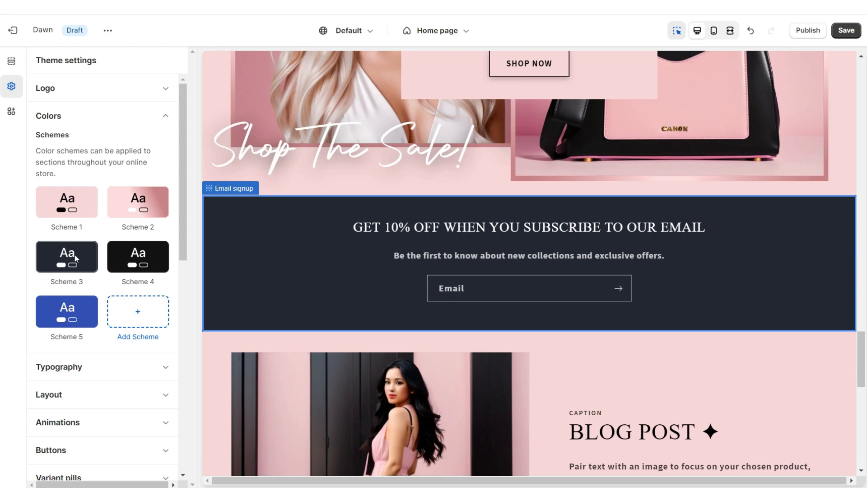
pyautogui.click(75, 257)
pyautogui.click(50, 183)
pyautogui.click(55, 201)
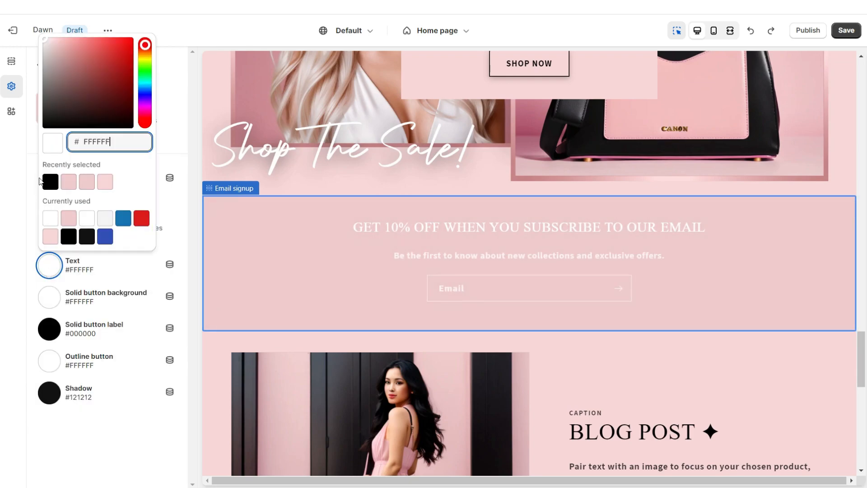
pyautogui.click(50, 115)
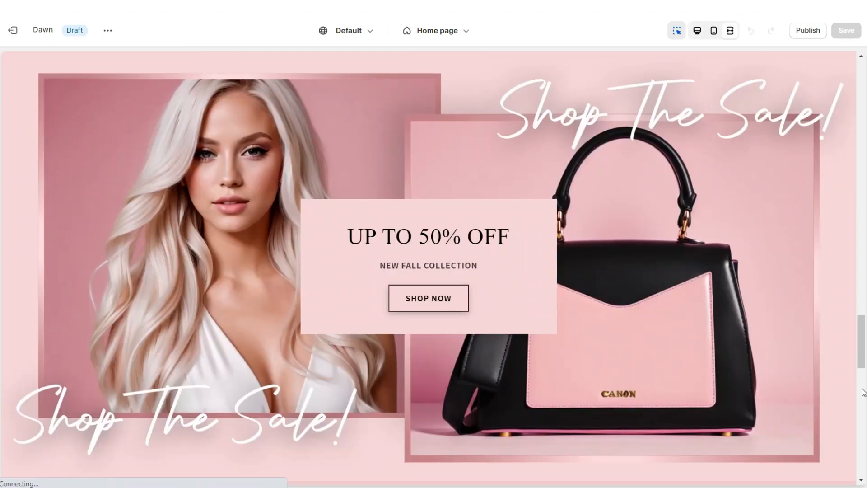
# Add an image banner section between the blog post rows and the footer, and select its heading block.
pyautogui.scroll(-7, 862, 391)
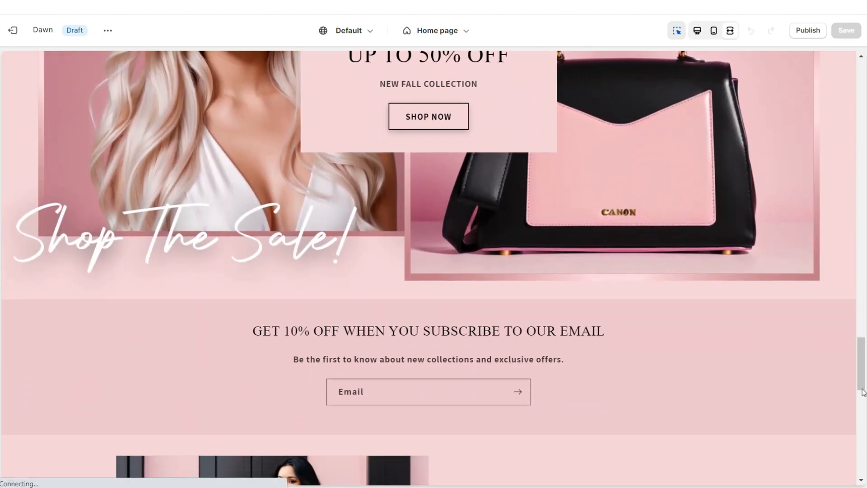
pyautogui.scroll(-10, 863, 391)
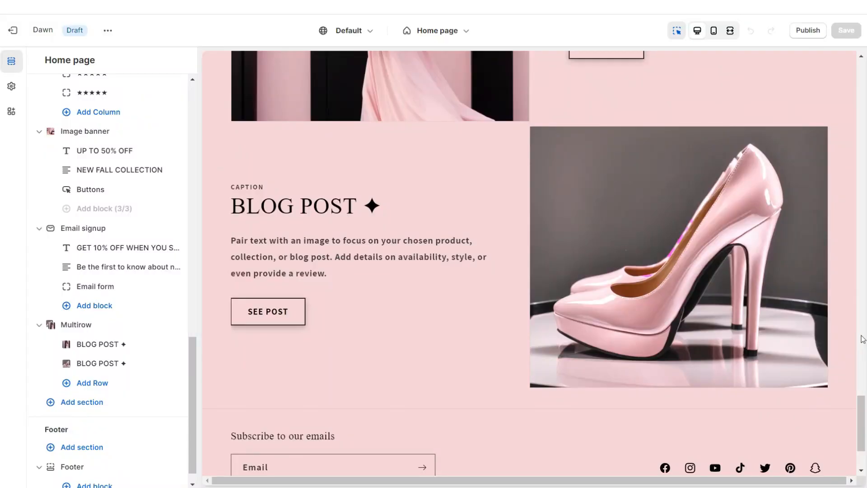
pyautogui.scroll(-1, 863, 339)
pyautogui.click(529, 335)
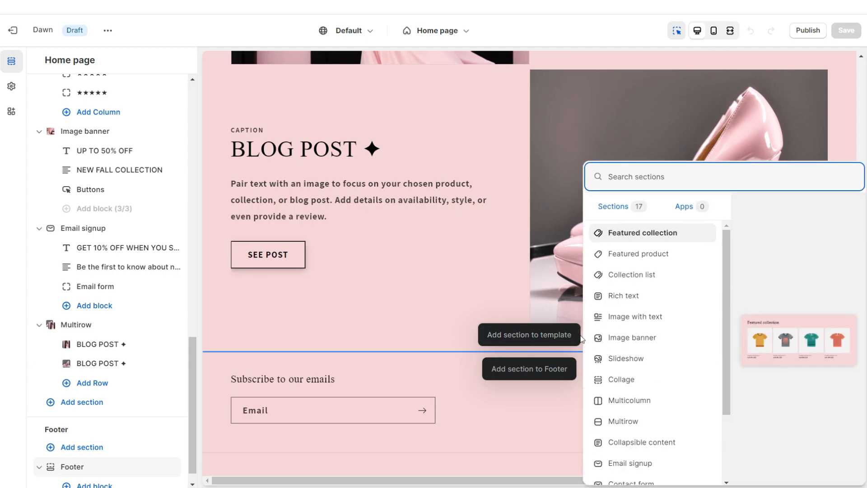
pyautogui.click(630, 338)
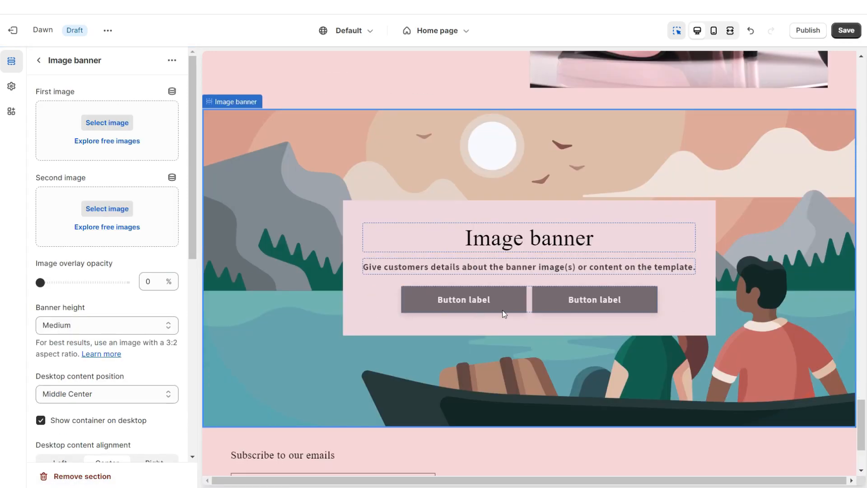
pyautogui.click(530, 237)
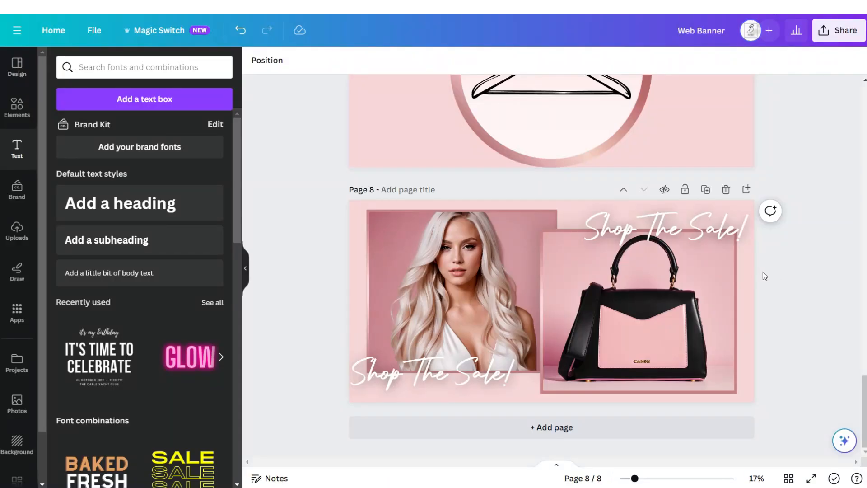
# Switch to the Canva Web Banner design, add page 9, and place the text "Let's" on it in the Hamilton font.
pyautogui.click(747, 189)
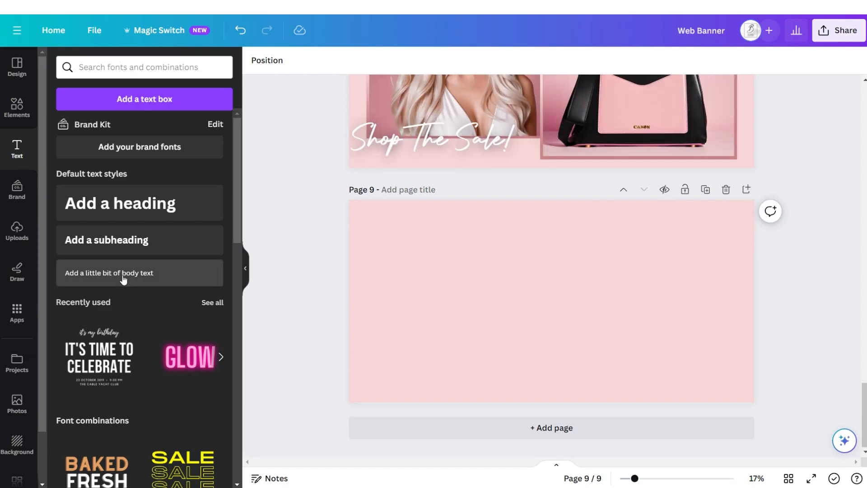
pyautogui.click(123, 277)
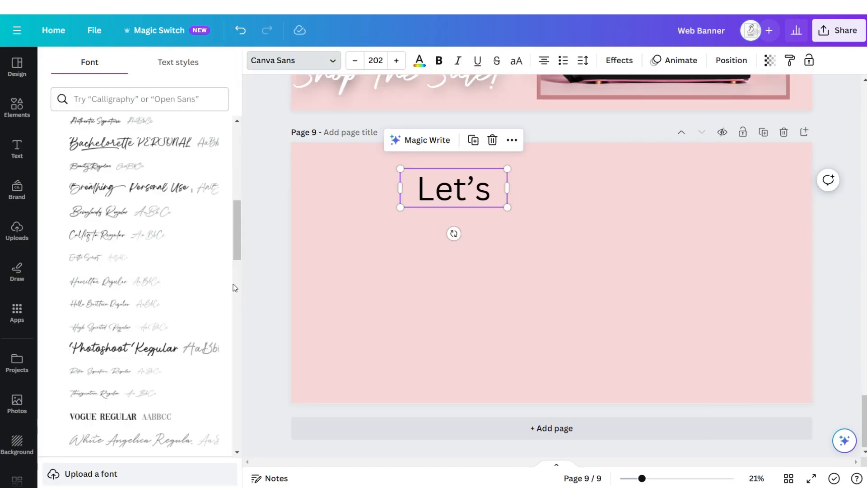
pyautogui.click(216, 283)
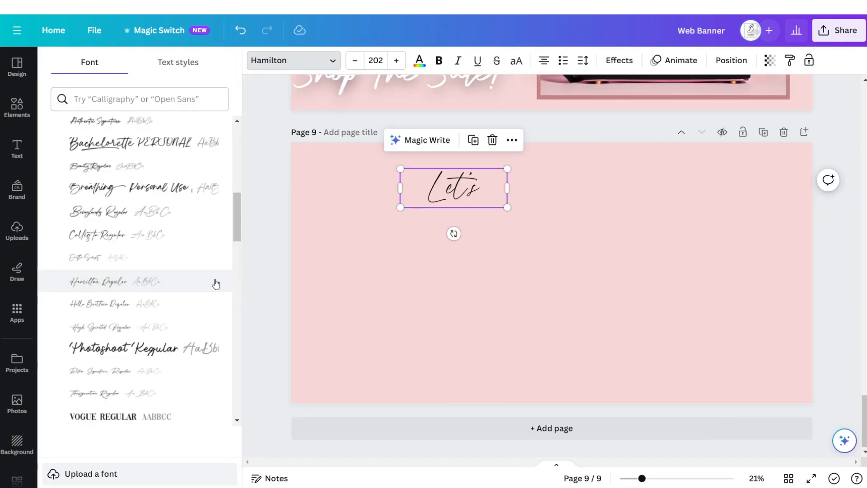
pyautogui.press('Escape')
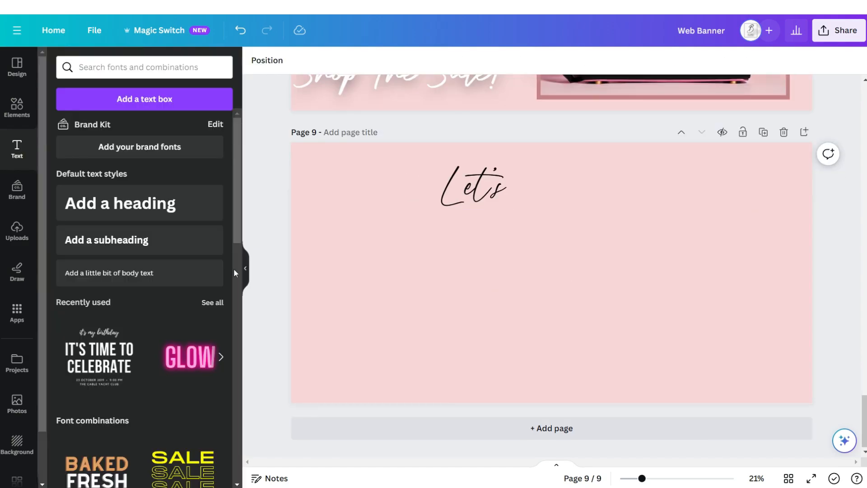
# Add "Connect" beside it in uppercase Dream Avenue at size 224, and duplicate it underneath as a smaller "ON INSTAGRAM" line.
pyautogui.click(160, 276)
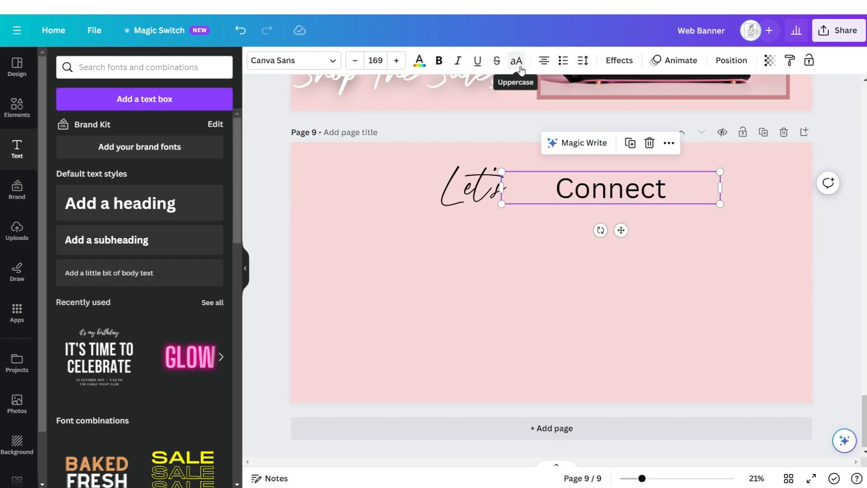
pyautogui.click(516, 60)
pyautogui.click(293, 61)
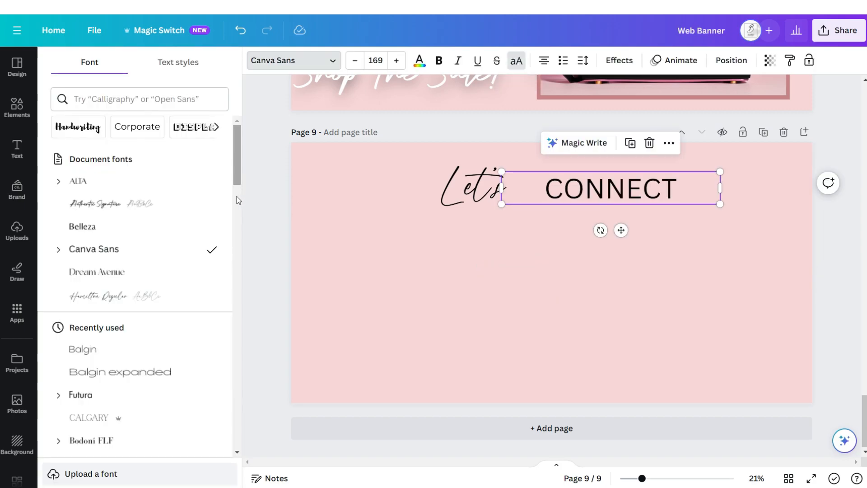
pyautogui.click(188, 272)
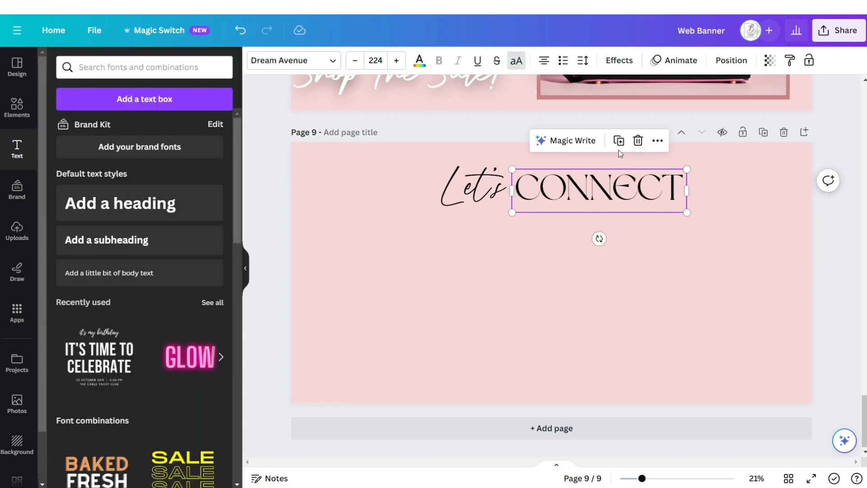
pyautogui.click(620, 141)
pyautogui.moveTo(631, 182); pyautogui.dragTo(595, 191)
pyautogui.moveTo(654, 182); pyautogui.dragTo(668, 212)
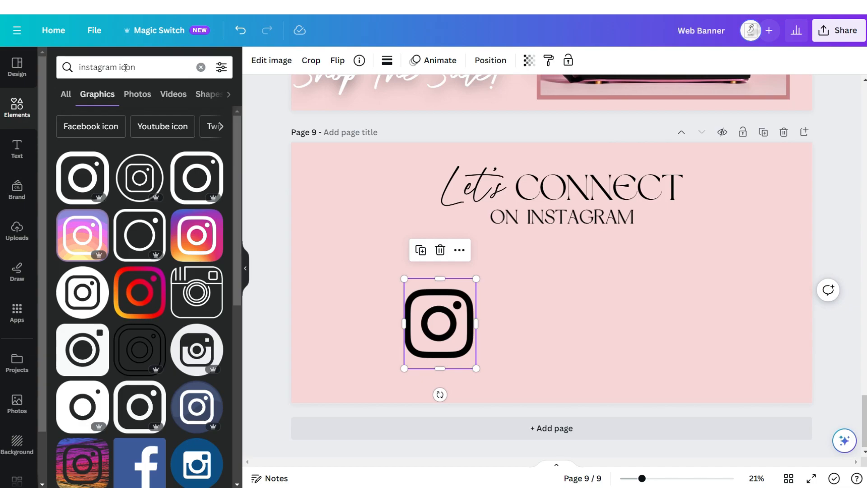
# Place the black Instagram icon behind the word "Let's" and lower its opacity so it looks faded.
pyautogui.scroll(-5, 140, 271)
pyautogui.moveTo(449, 344); pyautogui.dragTo(429, 205)
pyautogui.click(491, 60)
pyautogui.click(529, 60)
pyautogui.moveTo(518, 107); pyautogui.dragTo(458, 108)
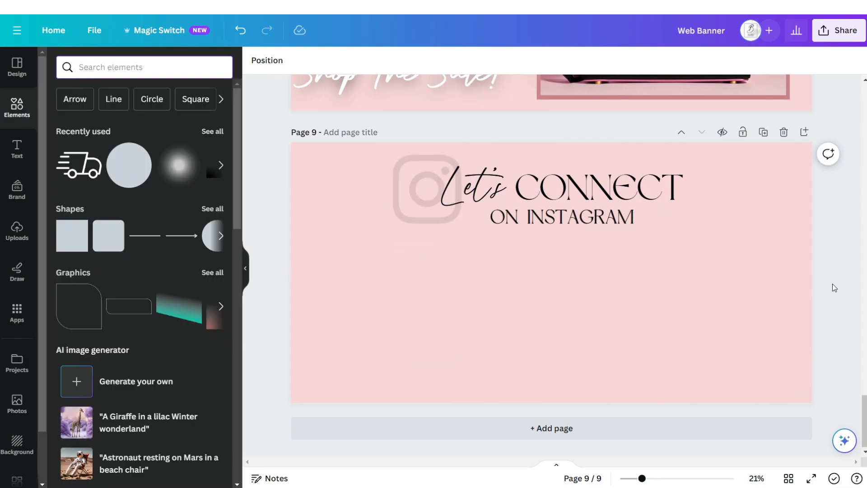
# Reuse page 3's rose gold frame for five overlapping frames on page 9, filled with the photos of women, the handbag and the heels.
pyautogui.scroll(15, 263, 174)
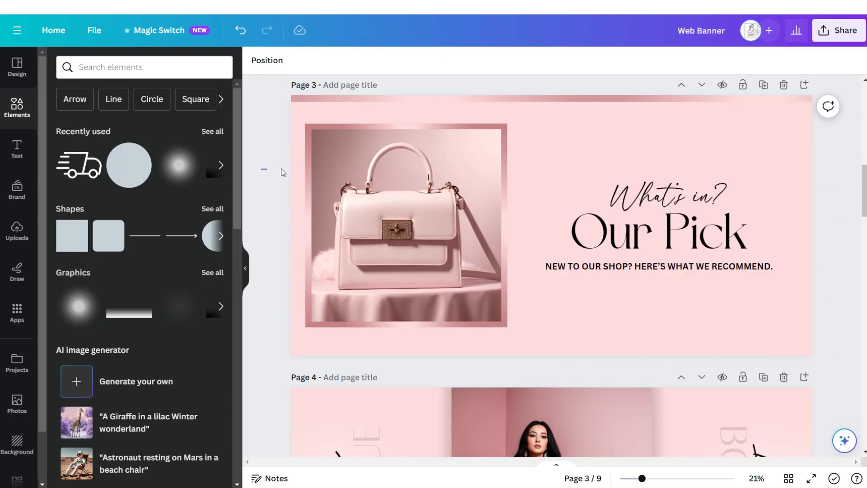
pyautogui.click(314, 145)
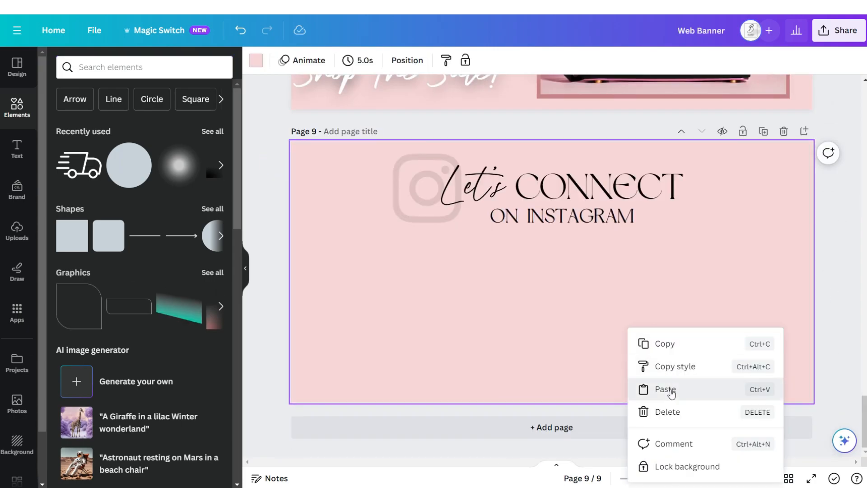
pyautogui.click(654, 389)
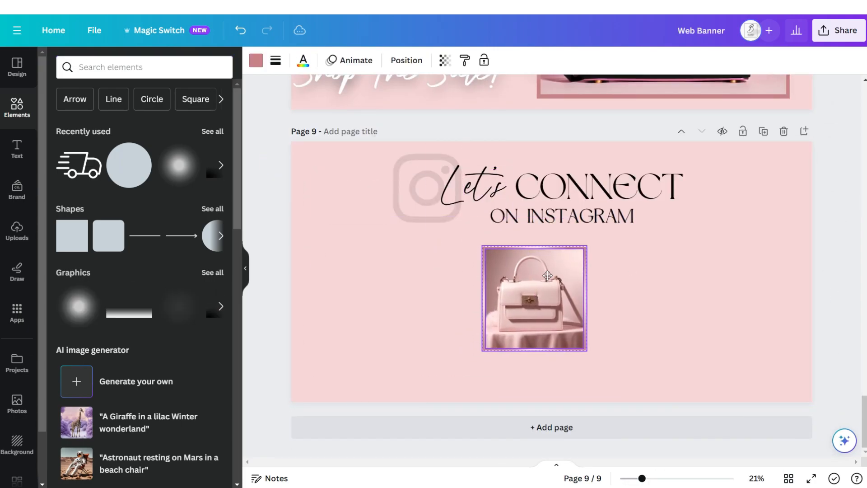
pyautogui.click(542, 215)
pyautogui.click(551, 164)
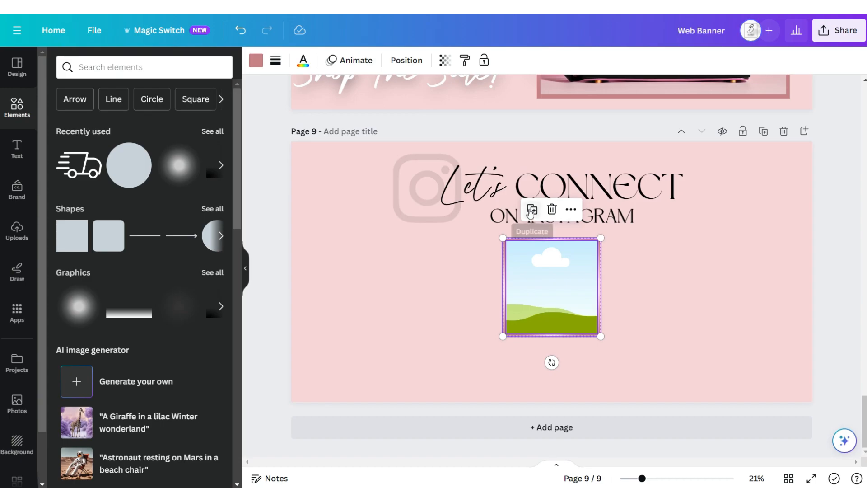
pyautogui.click(528, 207)
pyautogui.click(407, 60)
pyautogui.click(223, 119)
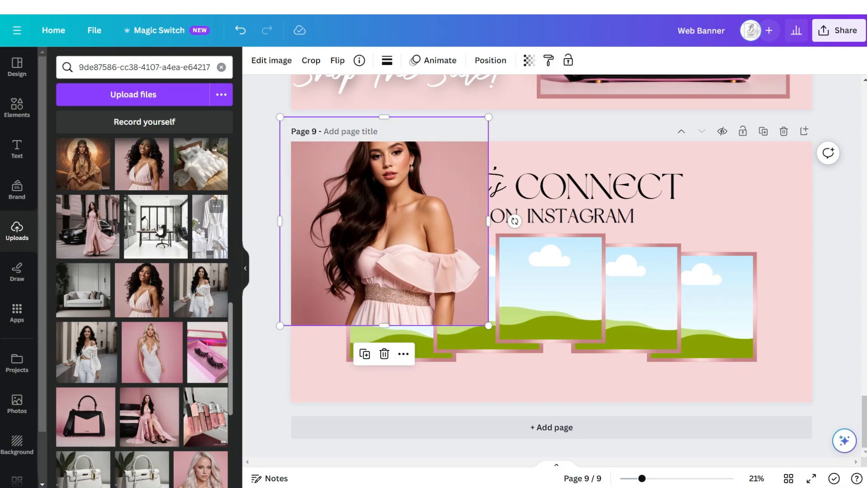
pyautogui.moveTo(330, 196); pyautogui.dragTo(538, 275)
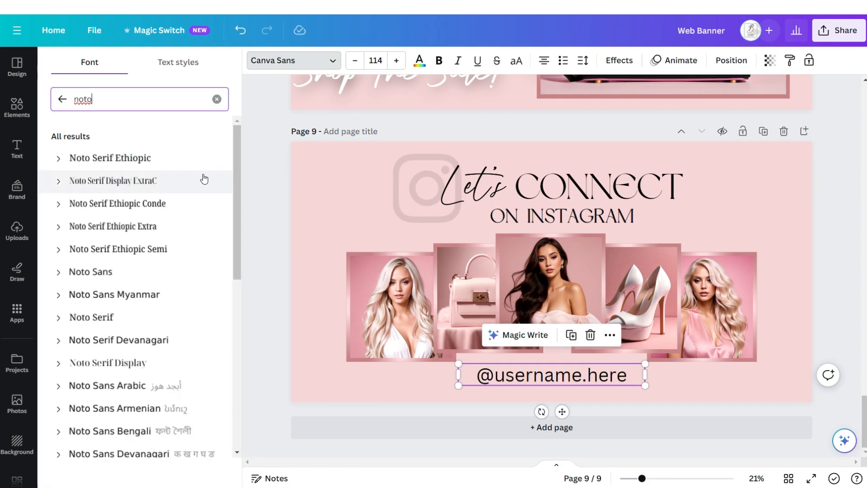
pyautogui.click(204, 181)
pyautogui.click(458, 60)
pyautogui.press('Escape')
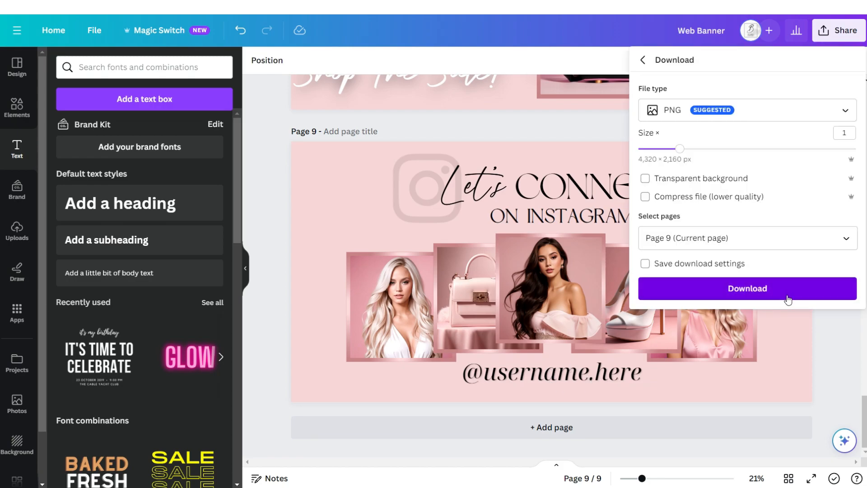
# Download the Instagram banner on page 9 as a PNG image.
pyautogui.click(785, 288)
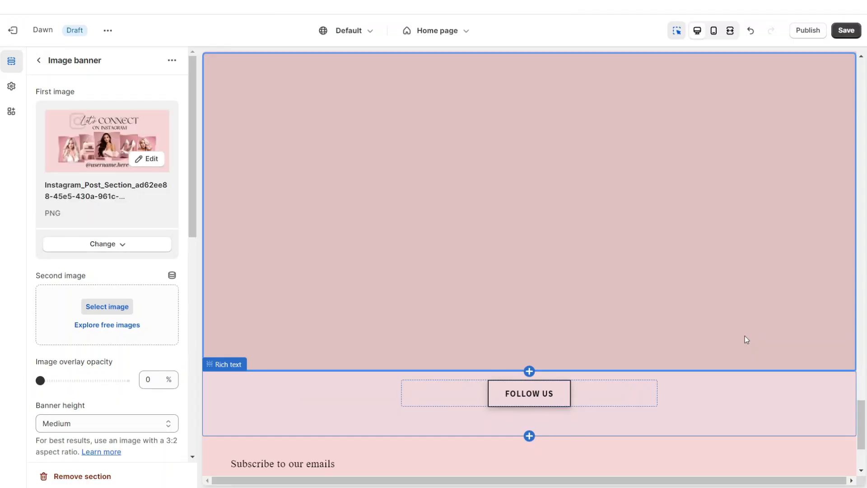
# Switch to the Shopify theme editor and choose the banner height for the image banner holding the Instagram graphic.
pyautogui.scroll(1, 741, 326)
pyautogui.scroll(-4, 68, 238)
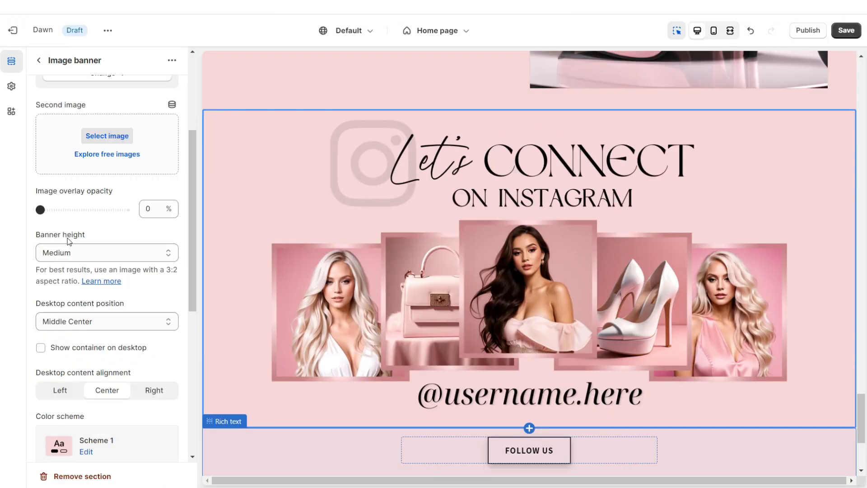
pyautogui.click(69, 255)
pyautogui.click(76, 267)
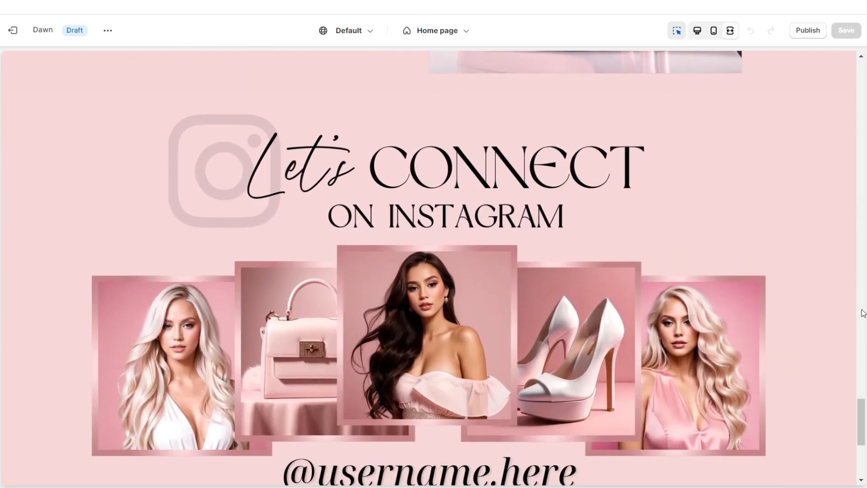
# Review the home page from the header down to the About Us section, advancing the slideshow through its slides.
pyautogui.scroll(-4, 863, 313)
pyautogui.scroll(3, 863, 312)
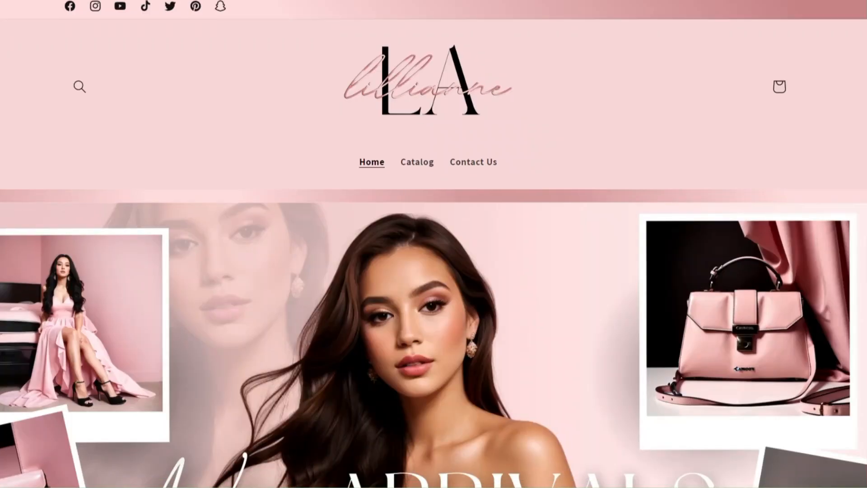
pyautogui.scroll(-5, 433, 244)
pyautogui.click(481, 482)
pyautogui.click(482, 483)
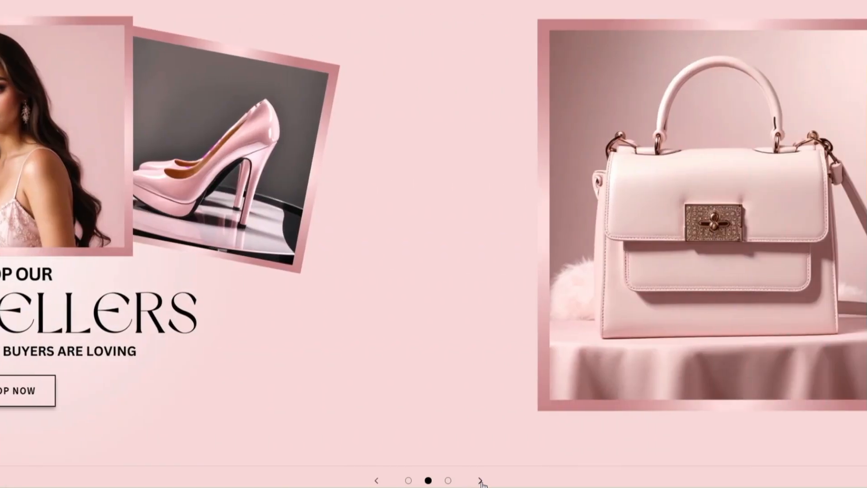
pyautogui.scroll(-12, 482, 483)
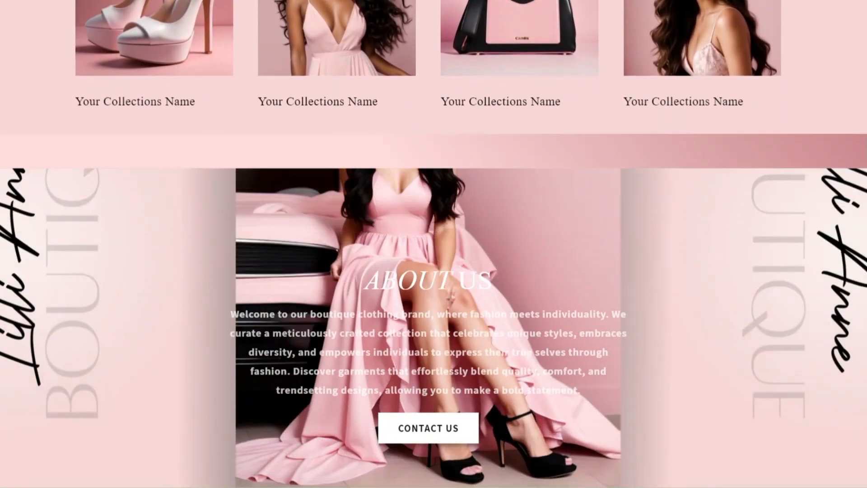